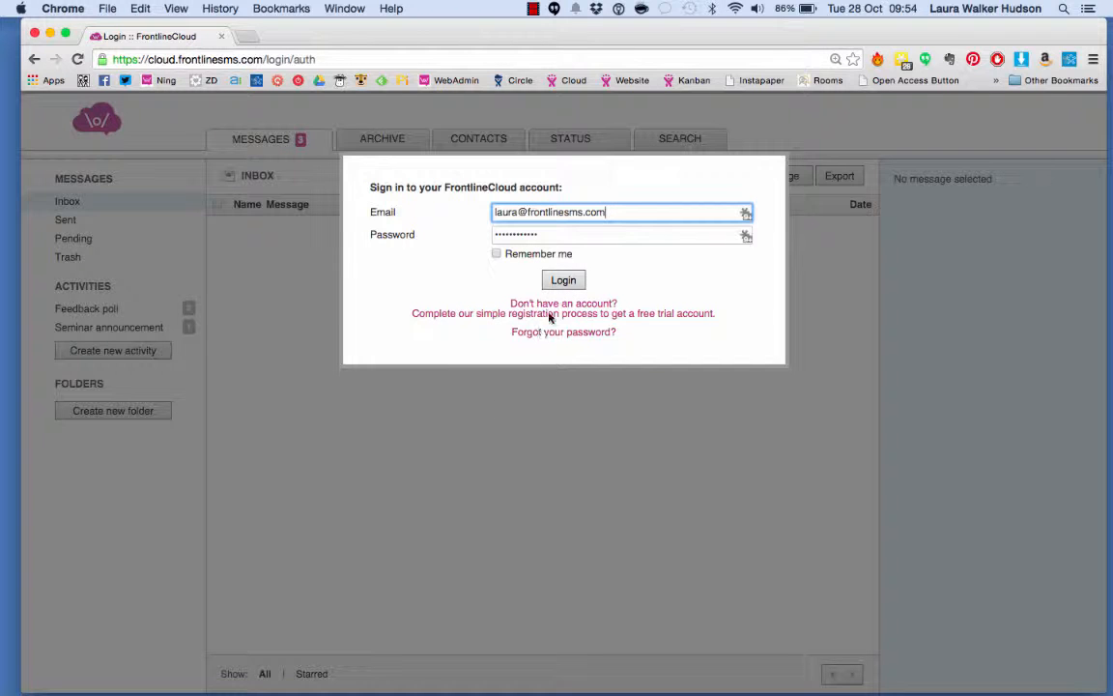
# Sign in to the FrontlineCloud account
pyautogui.click(571, 282)
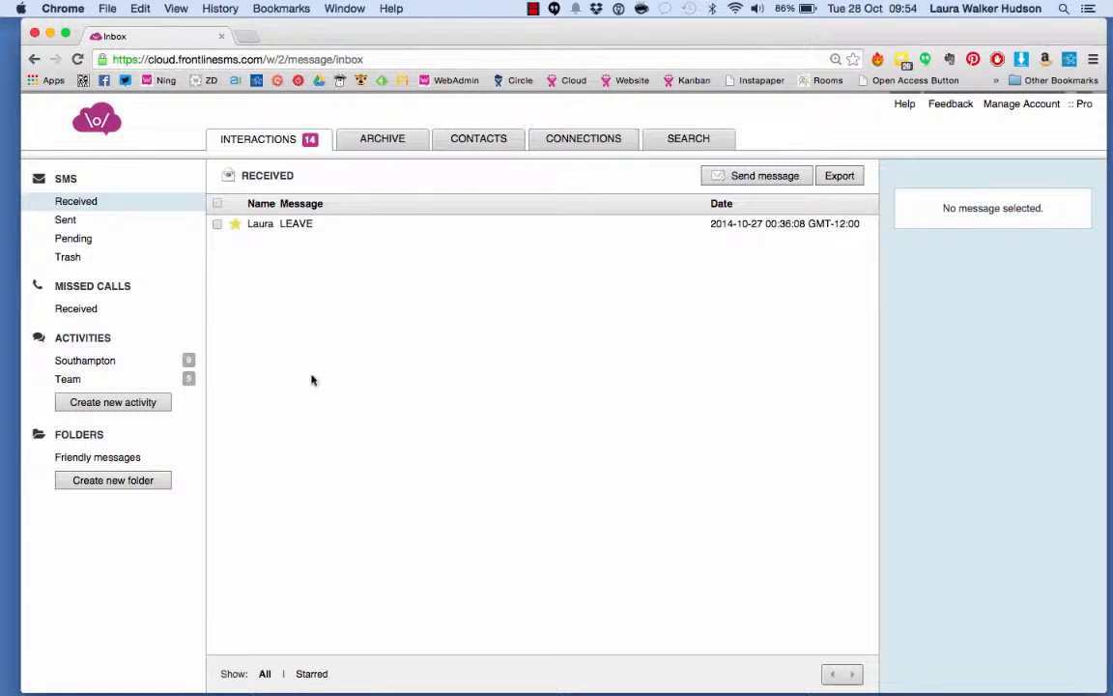
pyautogui.click(121, 404)
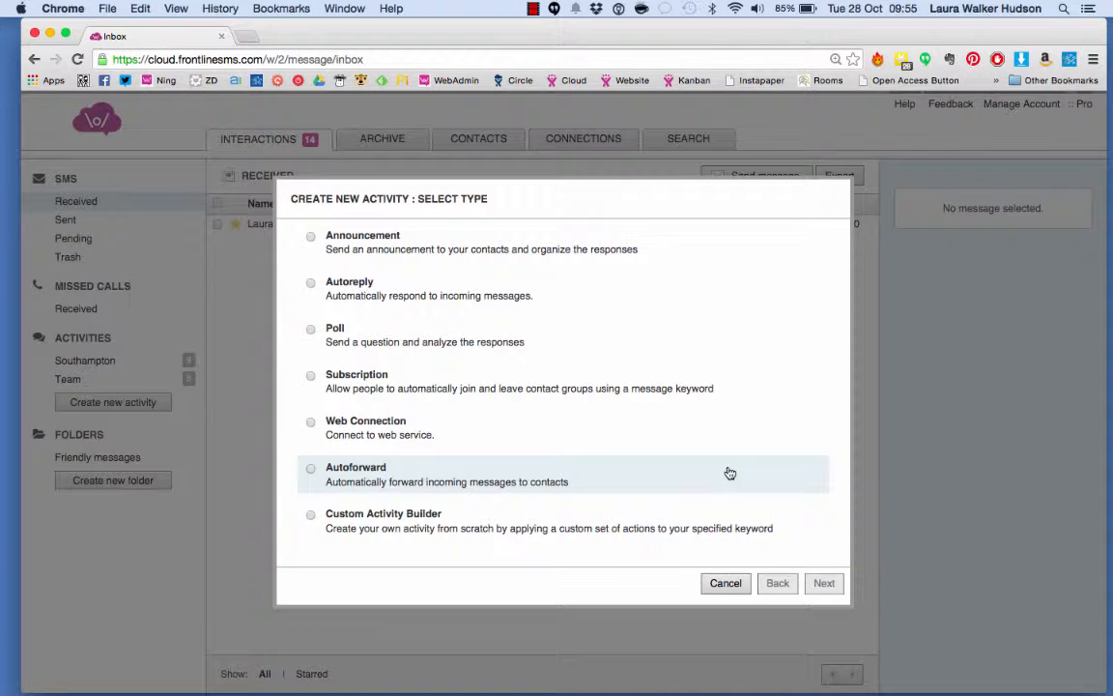
pyautogui.click(784, 522)
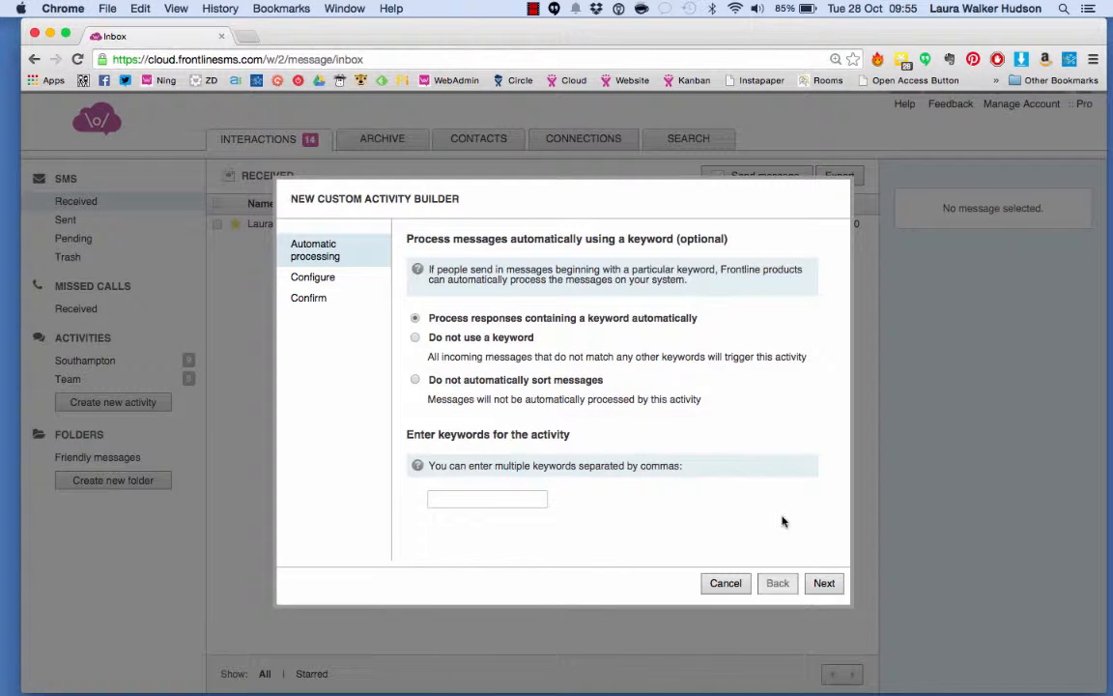
pyautogui.click(734, 591)
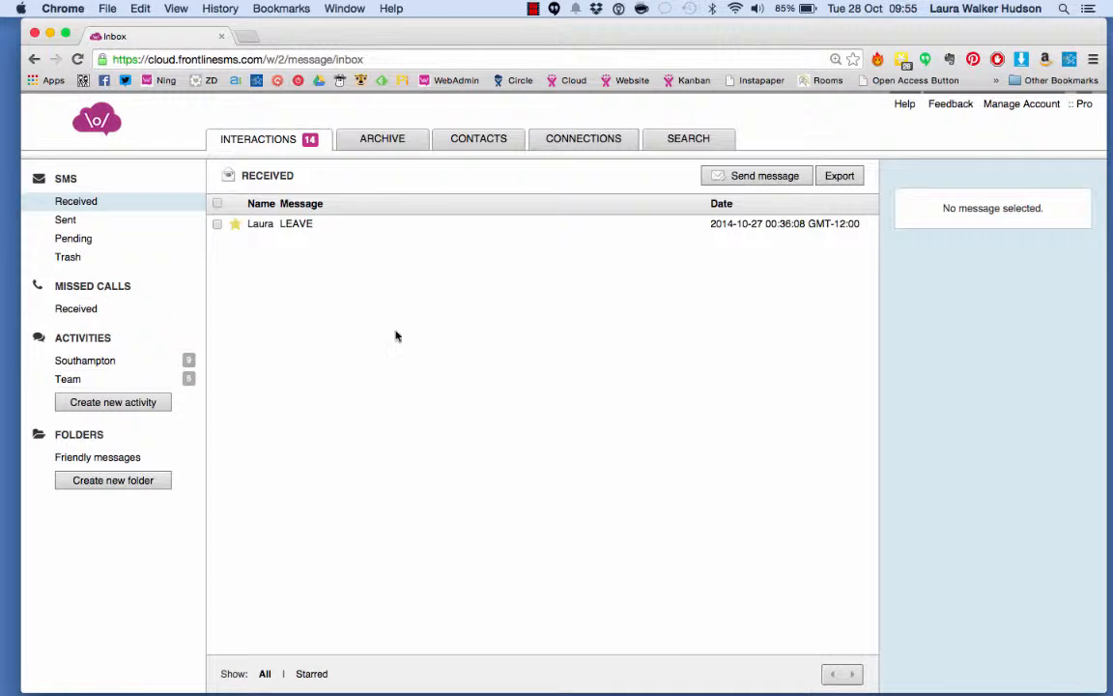
# Create a new Autoreply activity with the message "Our opening hours are......"
pyautogui.click(89, 401)
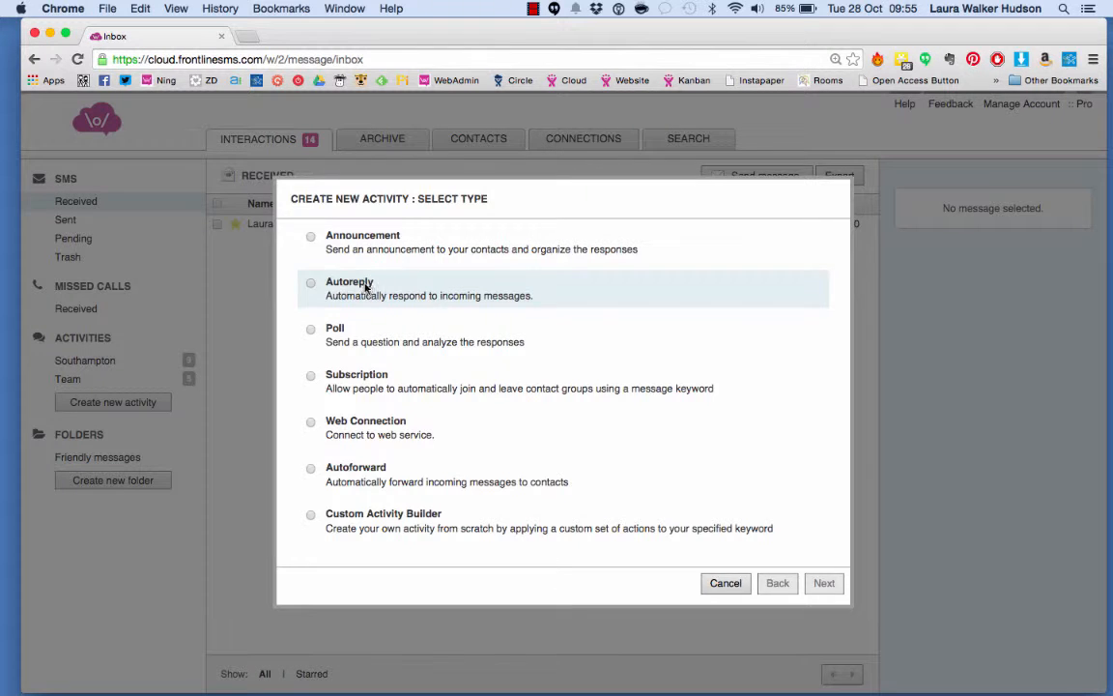
pyautogui.click(365, 288)
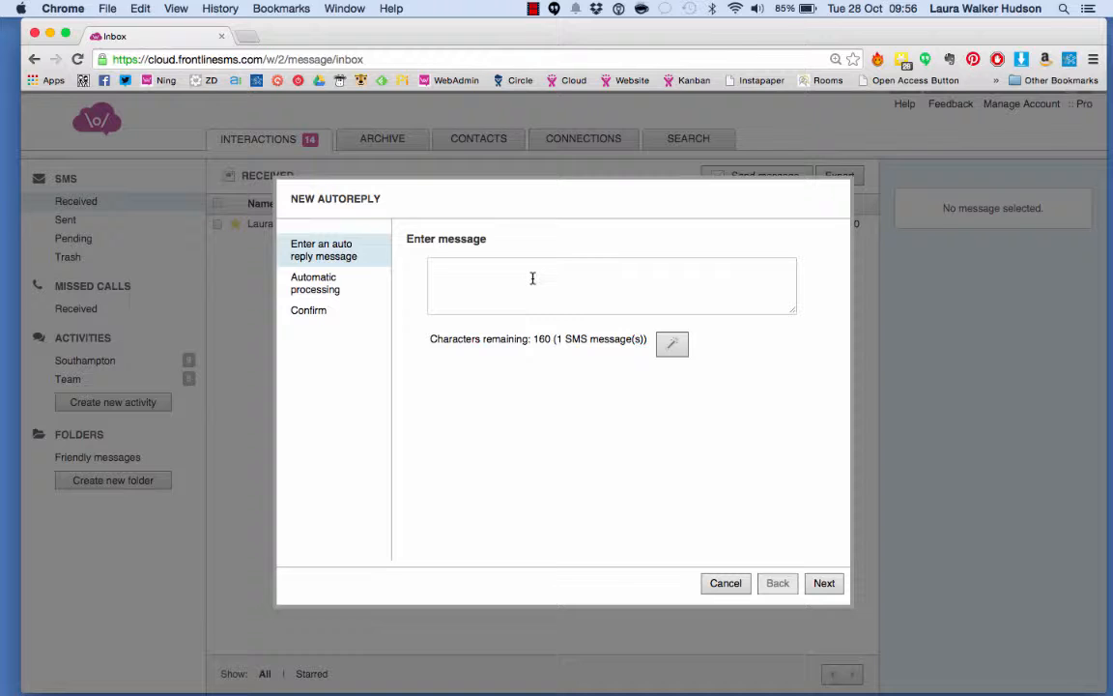
pyautogui.click(533, 279)
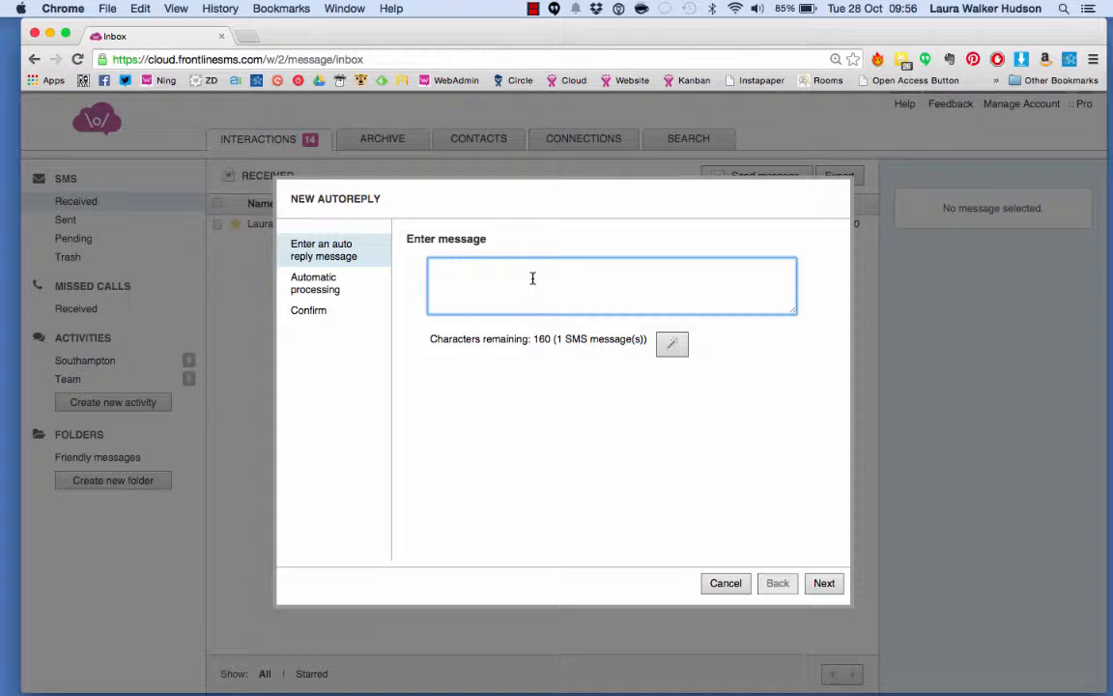
pyautogui.write('Our opening hours are.........')
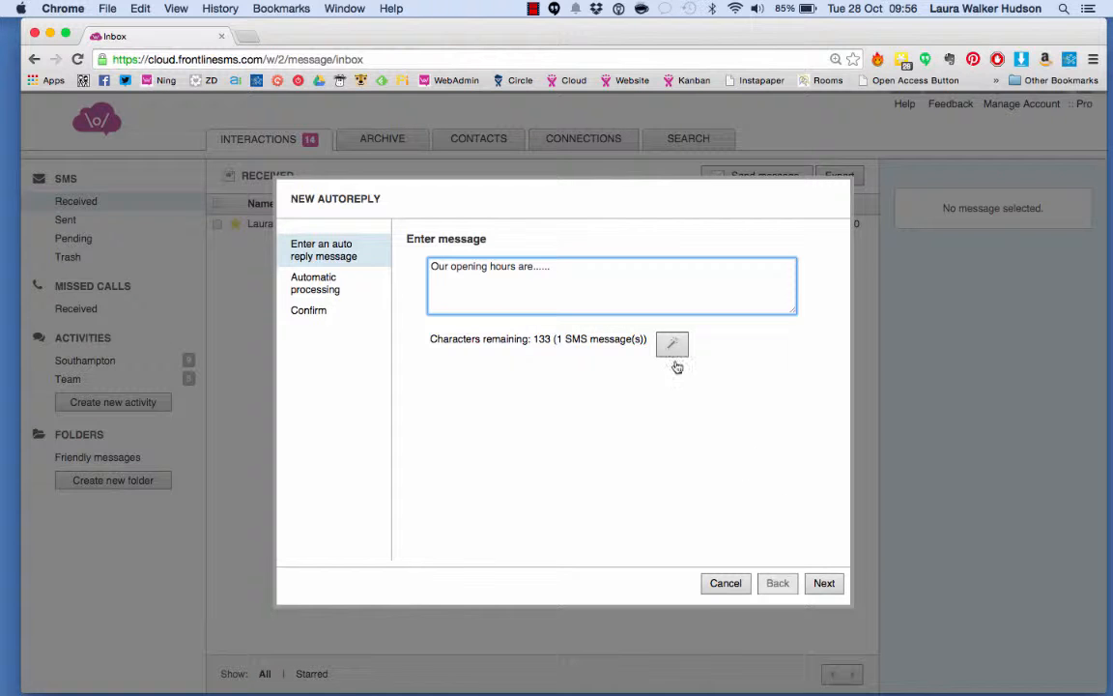
# Insert "Hi" and the recipient name placeholder at the start of the autoreply message
pyautogui.click(672, 350)
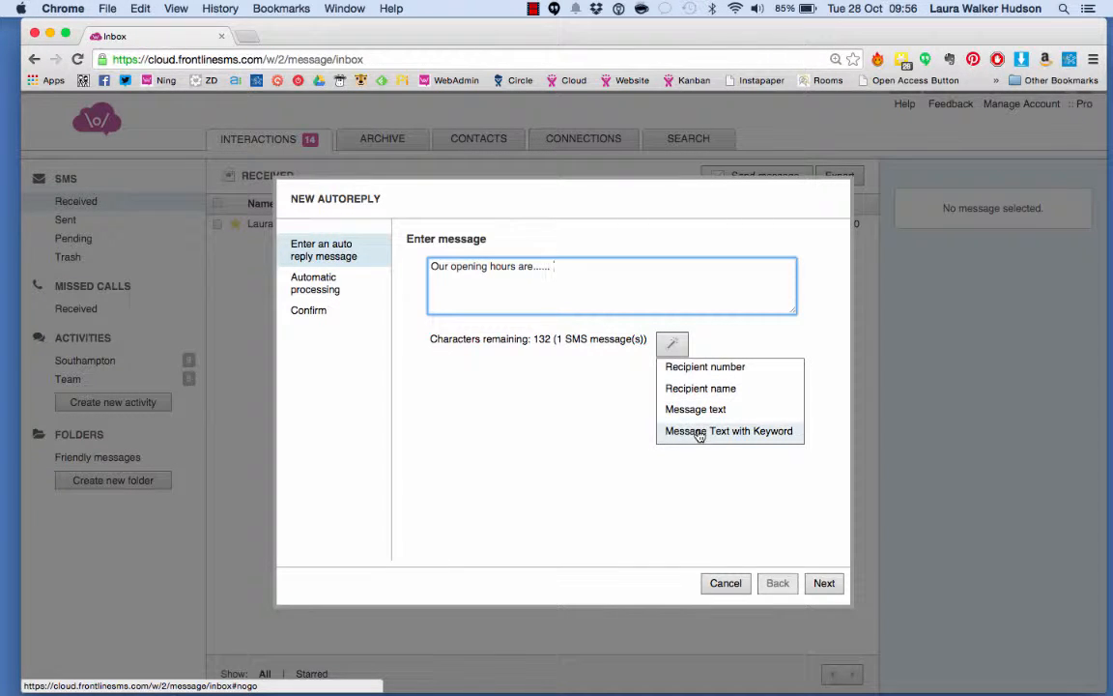
pyautogui.click(563, 378)
pyautogui.click(431, 267)
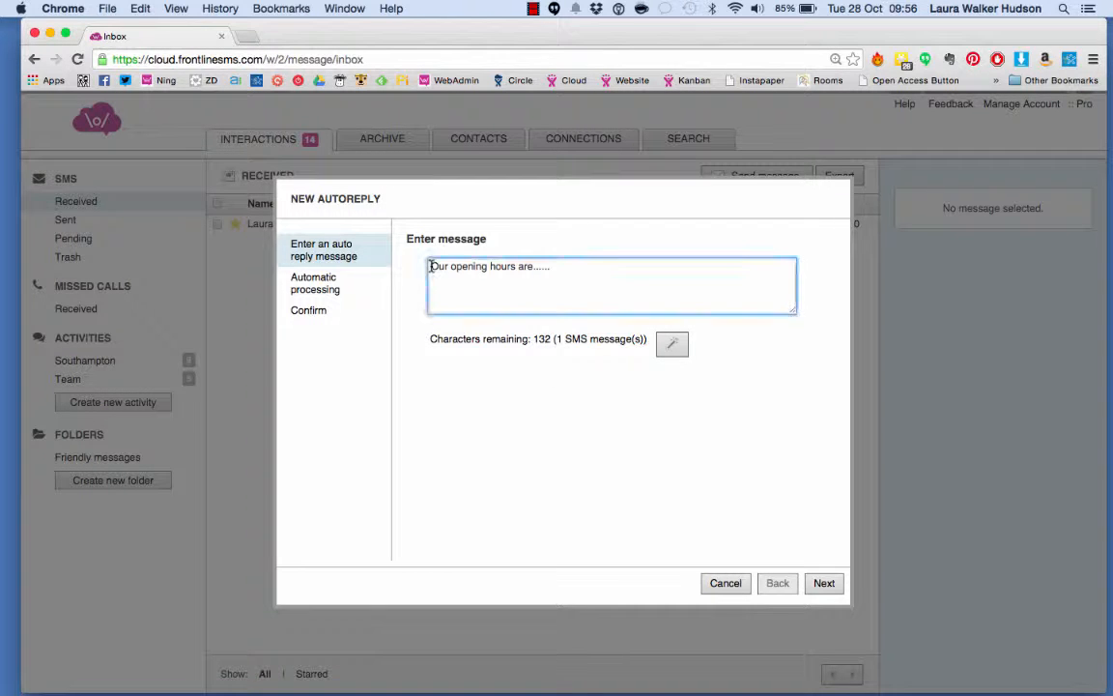
pyautogui.write('Hi')
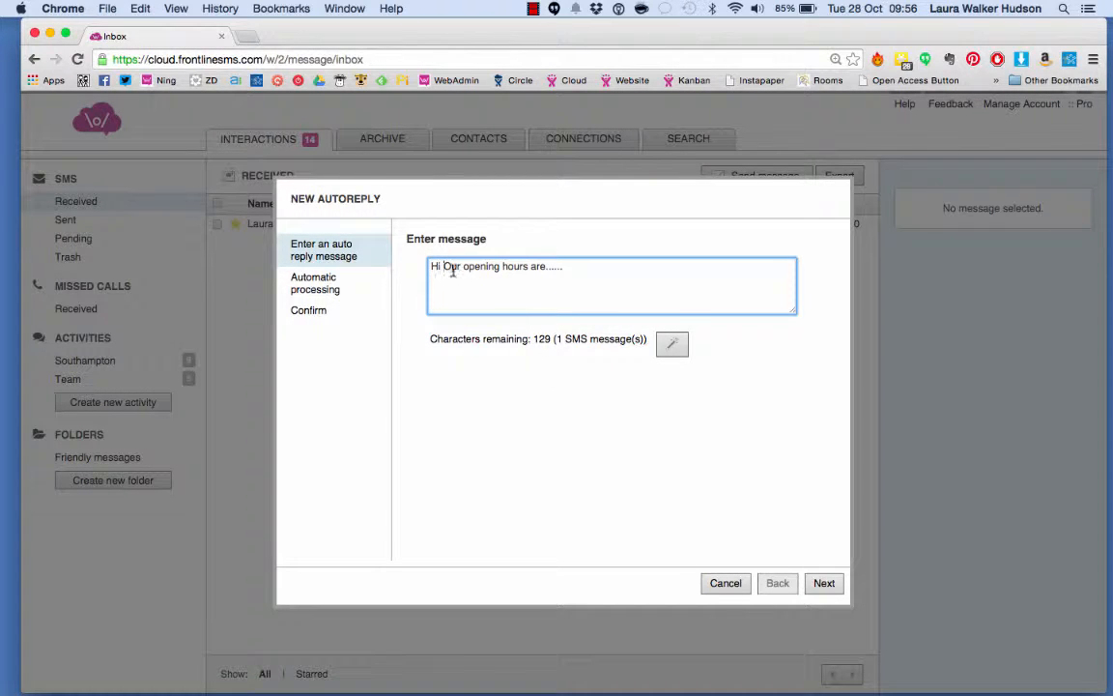
pyautogui.click(671, 344)
pyautogui.click(690, 389)
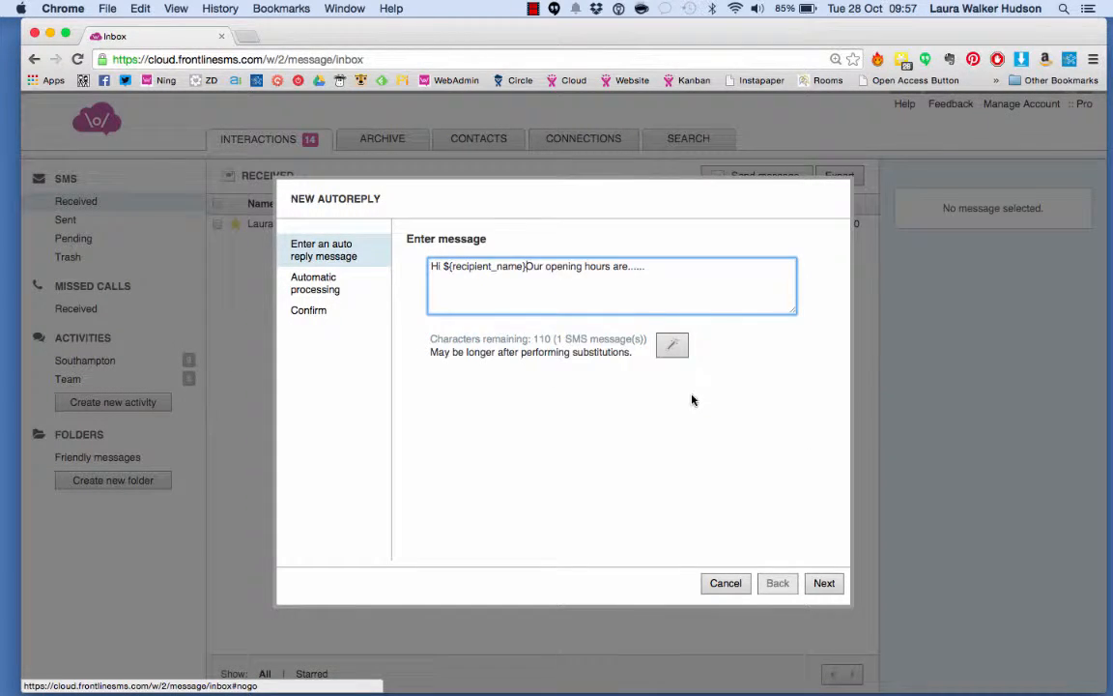
# Add a comma after the placeholder, lowercase "our", and continue to the processing settings
pyautogui.write(',')
pyautogui.press('Delete')
pyautogui.write('o')
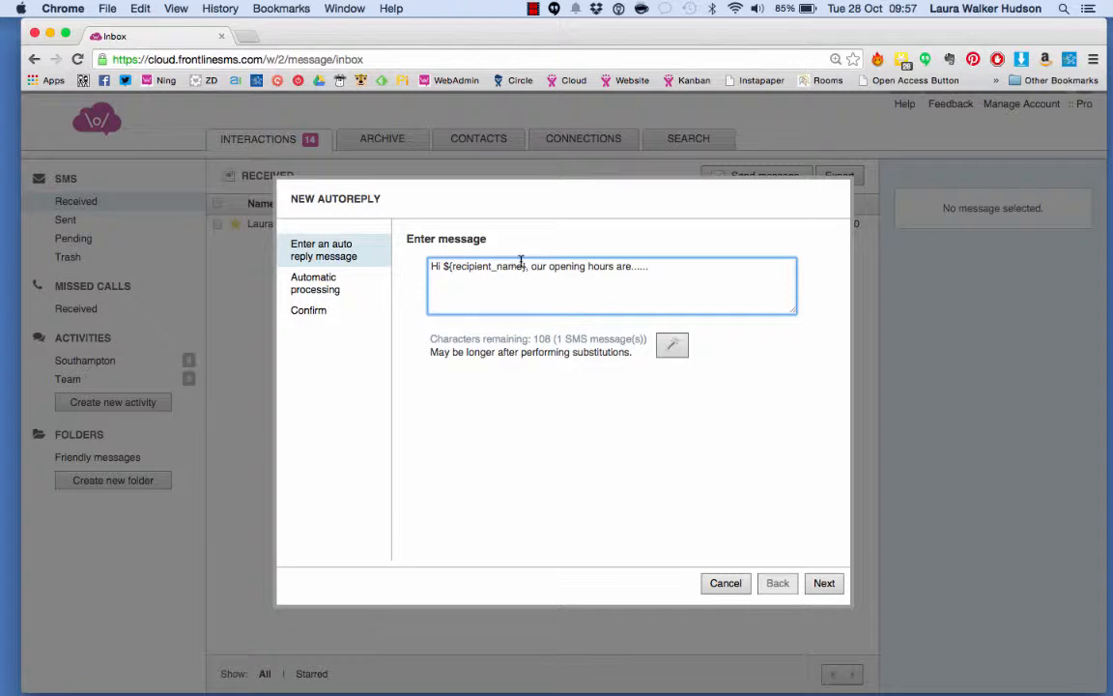
pyautogui.click(822, 583)
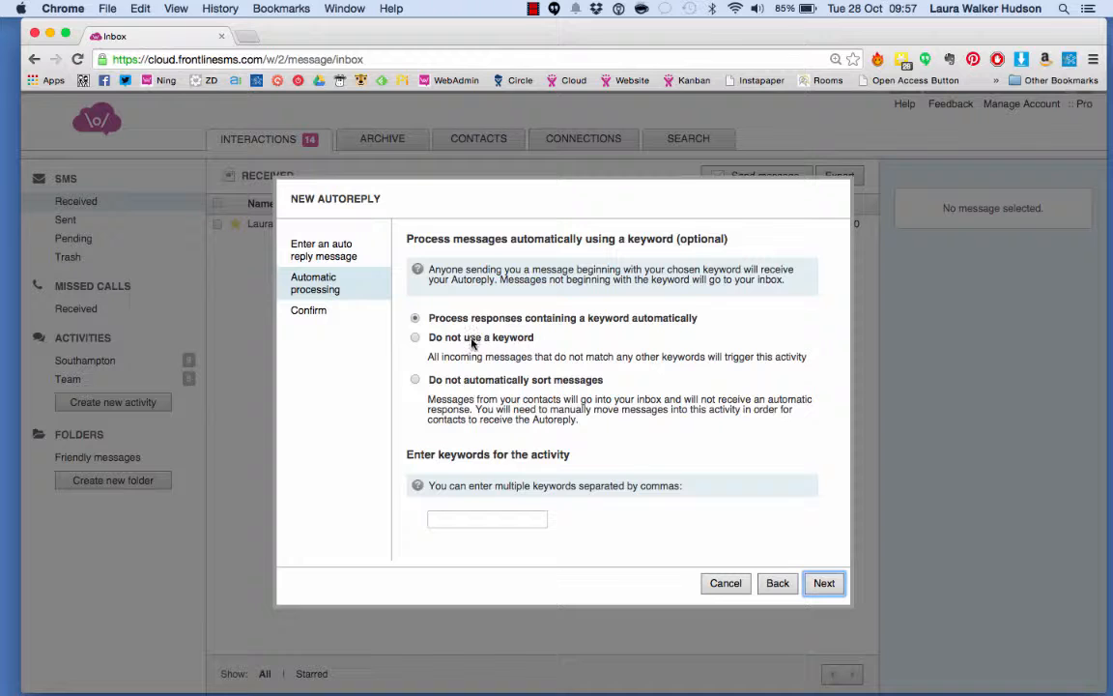
pyautogui.click(415, 337)
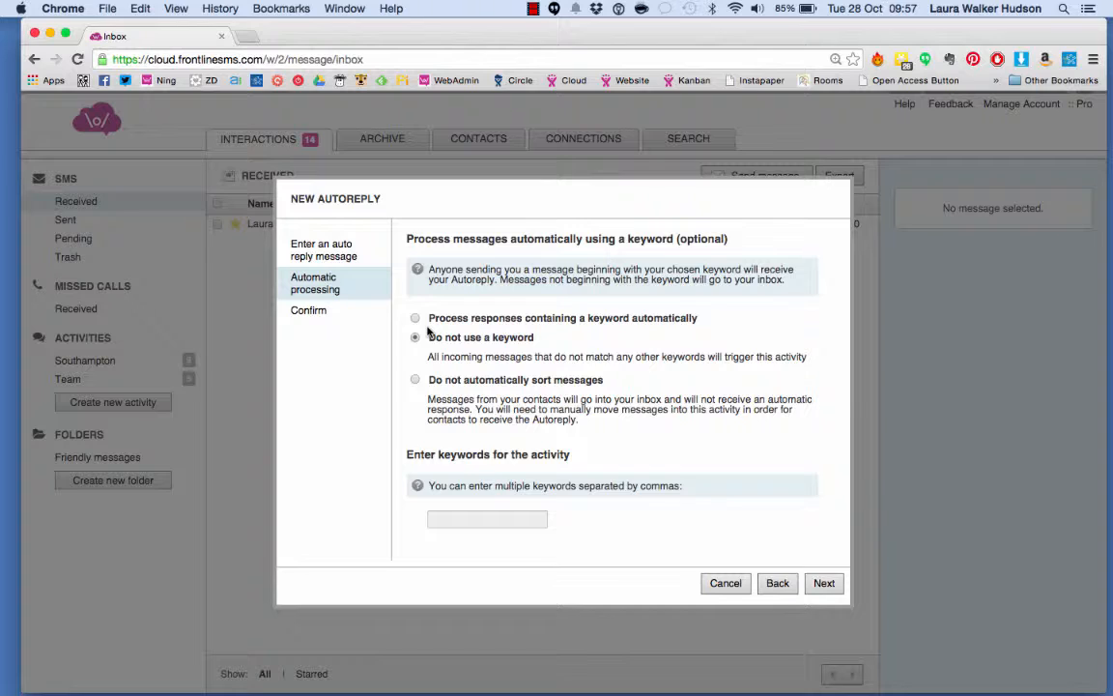
pyautogui.click(416, 379)
pyautogui.click(416, 319)
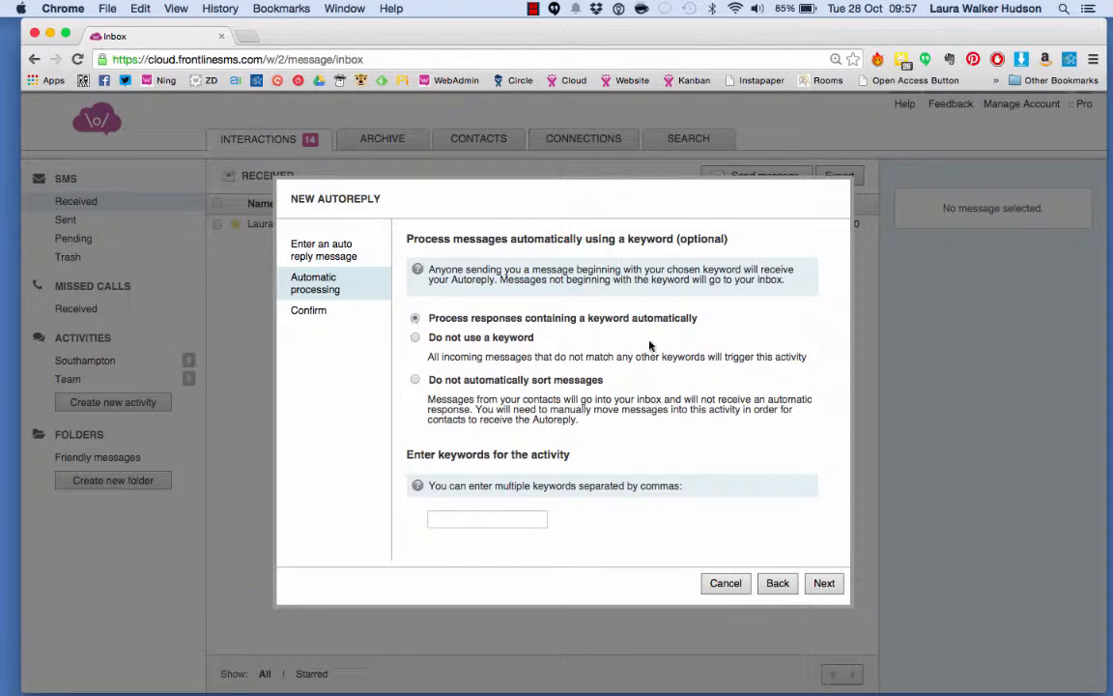
# Enter the keywords HOURS,HORAIRES for the autoreply and continue to confirmation
pyautogui.click(501, 517)
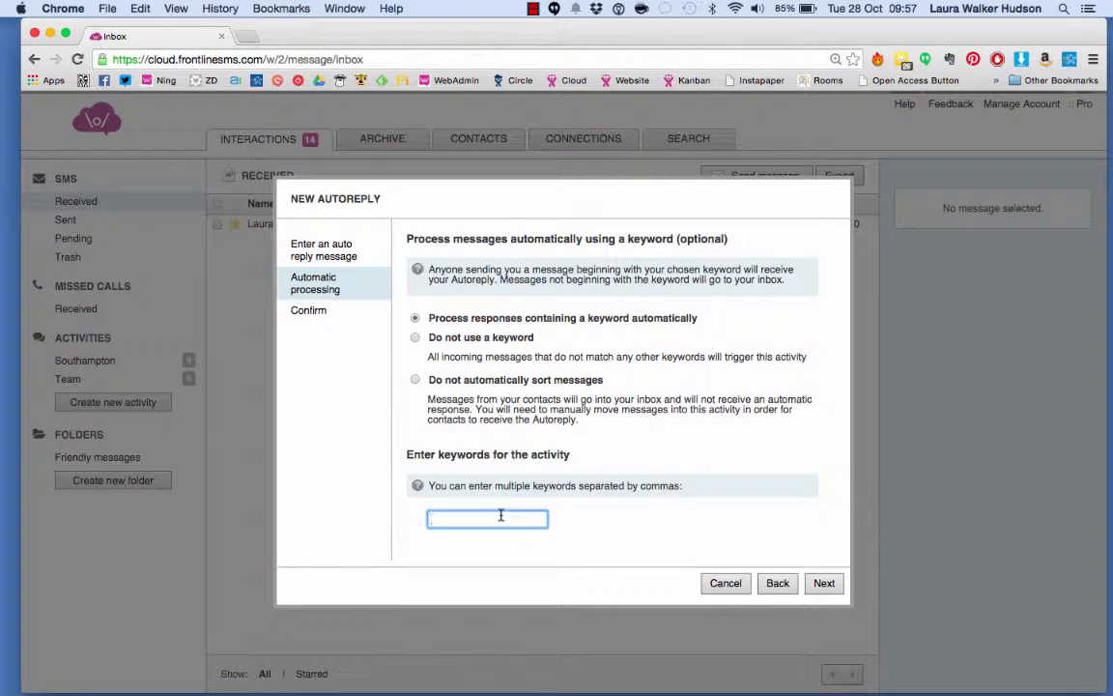
pyautogui.write('HOURS')
pyautogui.write(',horaires')
pyautogui.click(831, 587)
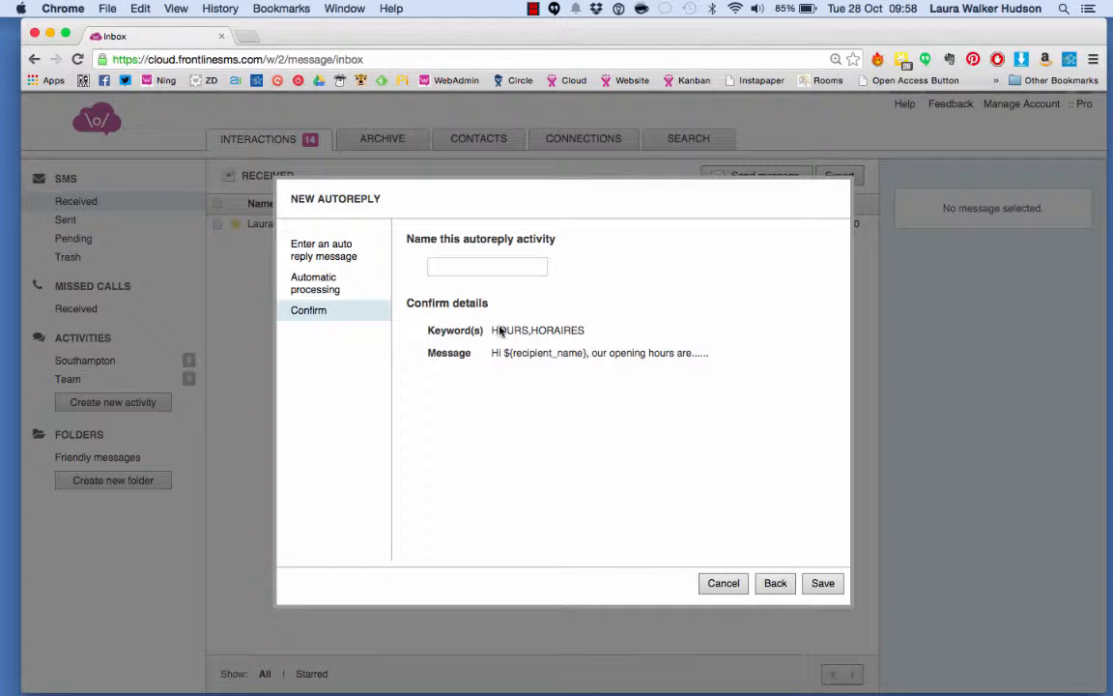
# Name the autoreply activity "Opening hours", save it, and acknowledge the saved notice
pyautogui.click(467, 261)
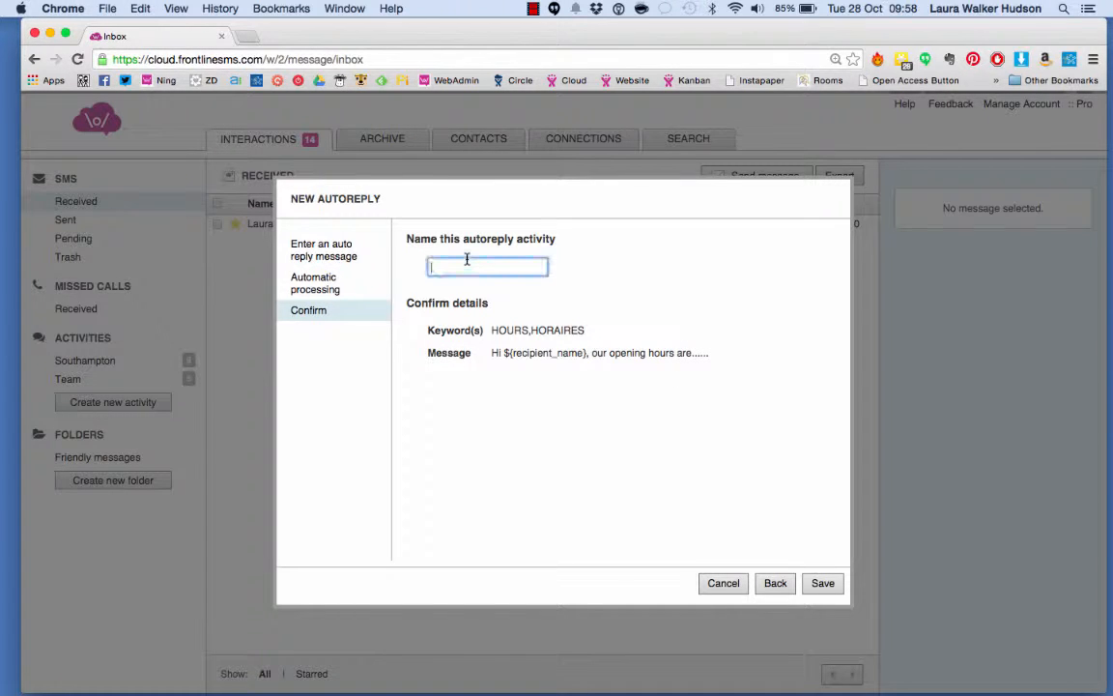
pyautogui.write('Opening hours')
pyautogui.click(456, 268)
pyautogui.write('ing')
pyautogui.click(820, 584)
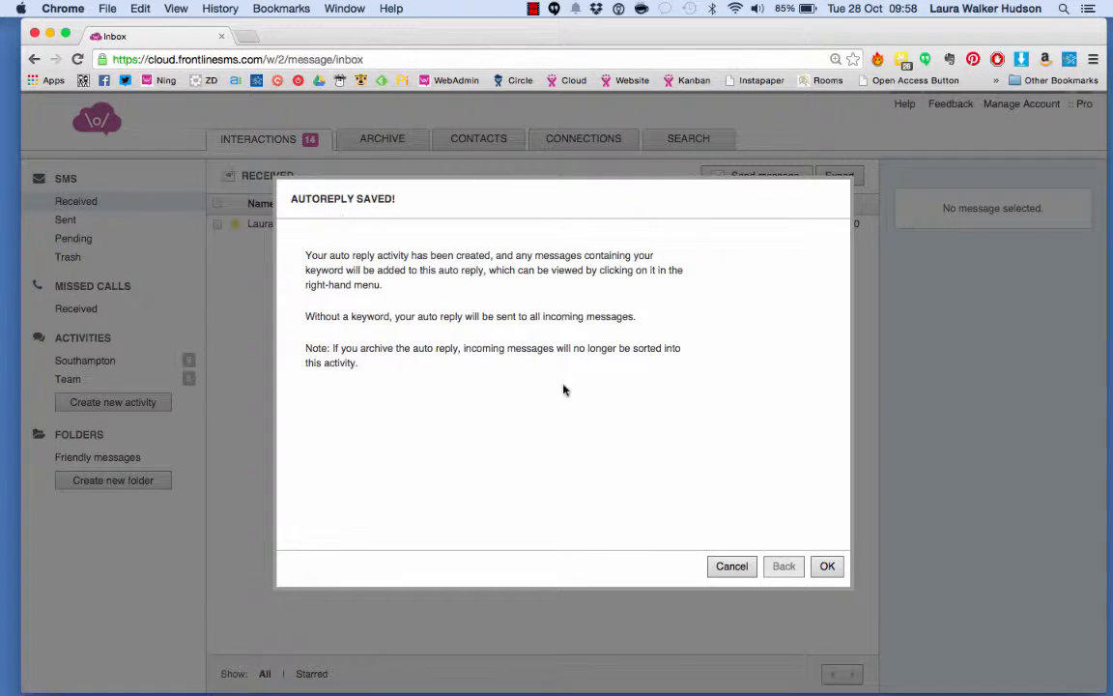
pyautogui.click(831, 568)
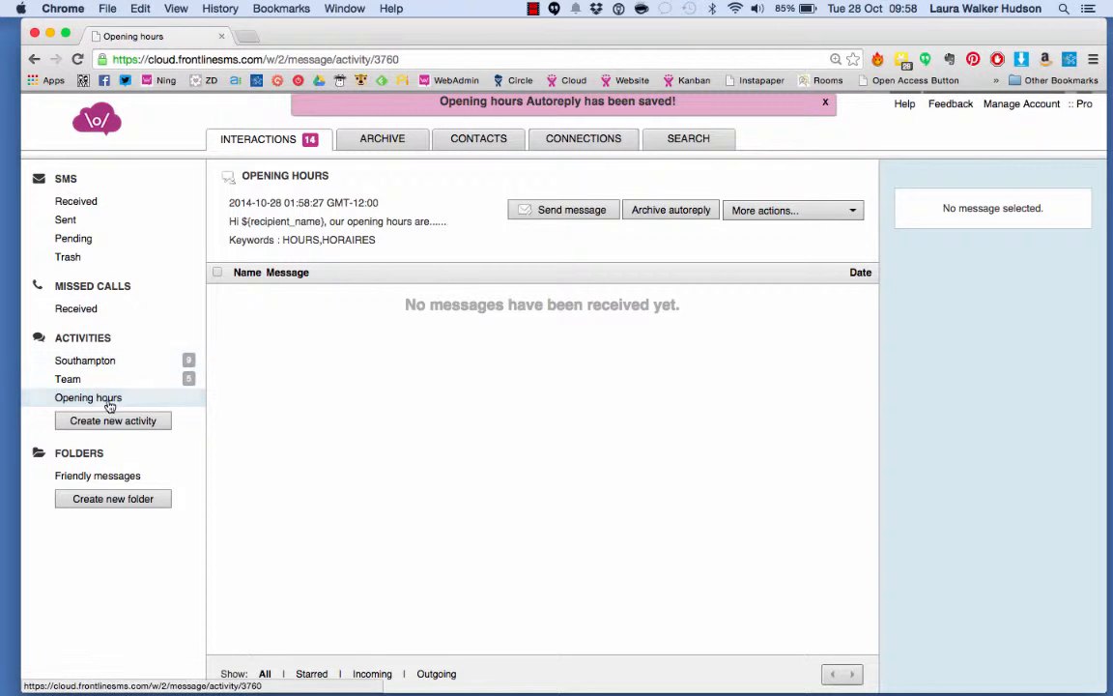
# Open the Team subscription activity
pyautogui.click(784, 213)
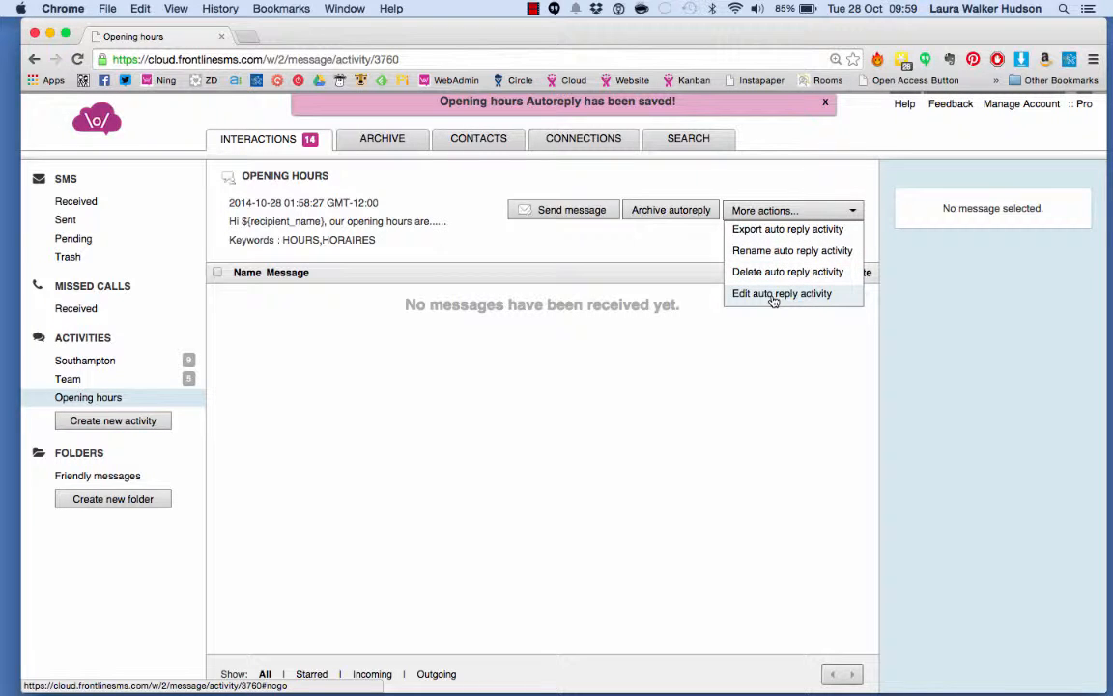
pyautogui.click(597, 384)
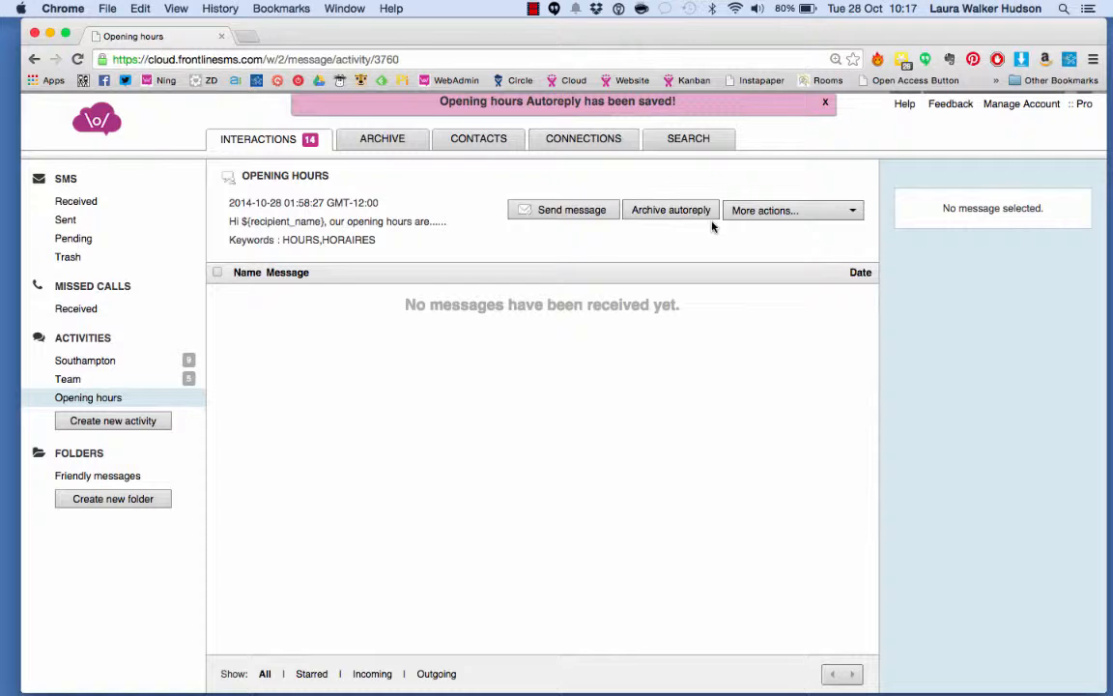
pyautogui.click(126, 385)
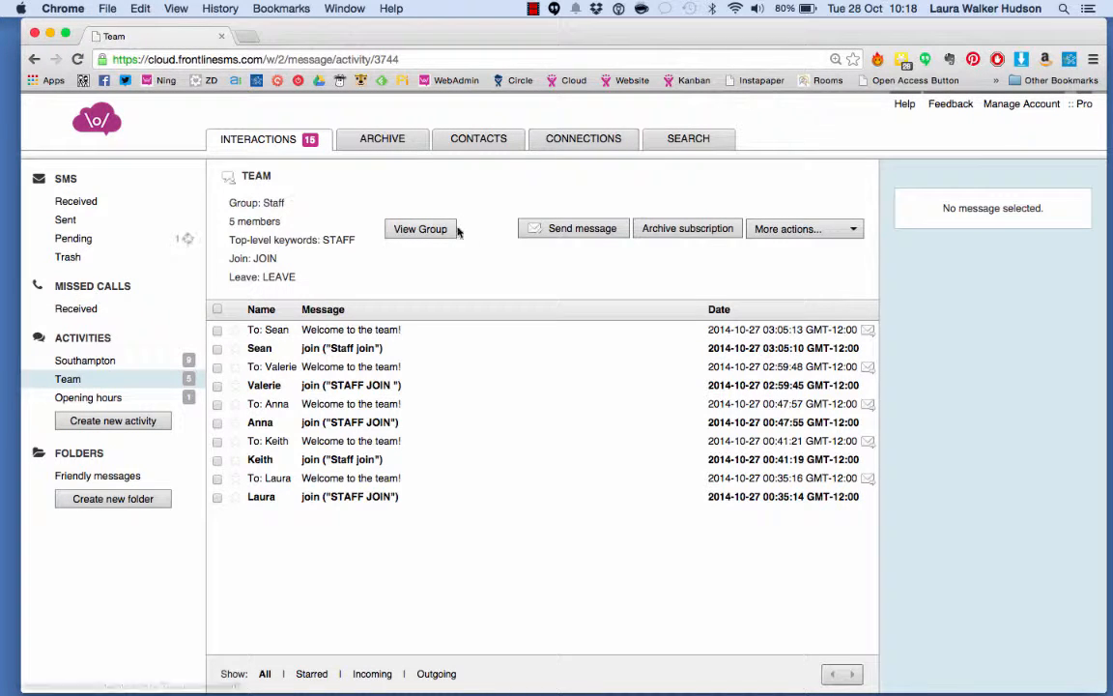
# Open the Team subscription for editing and review its group selection
pyautogui.click(768, 229)
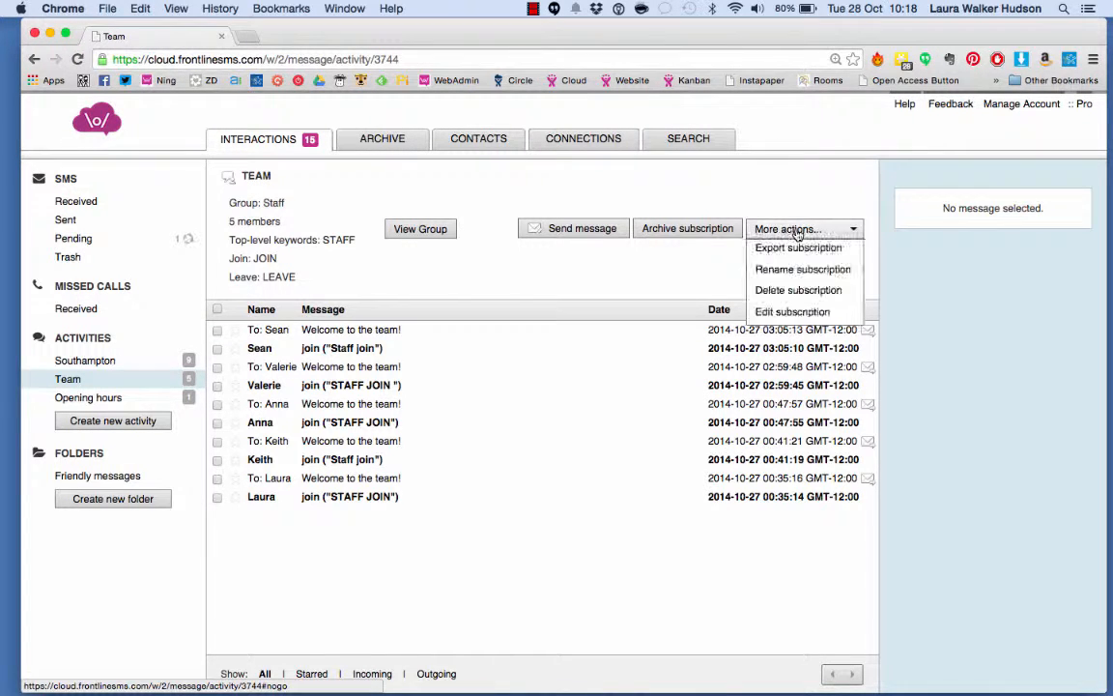
pyautogui.click(785, 311)
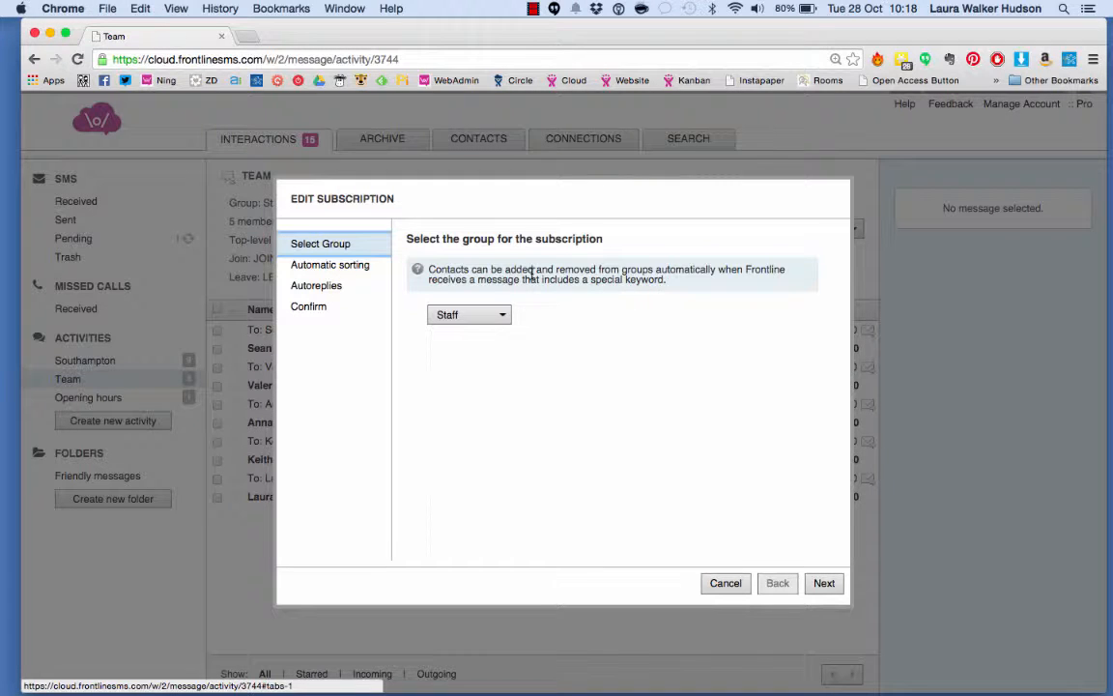
pyautogui.click(505, 316)
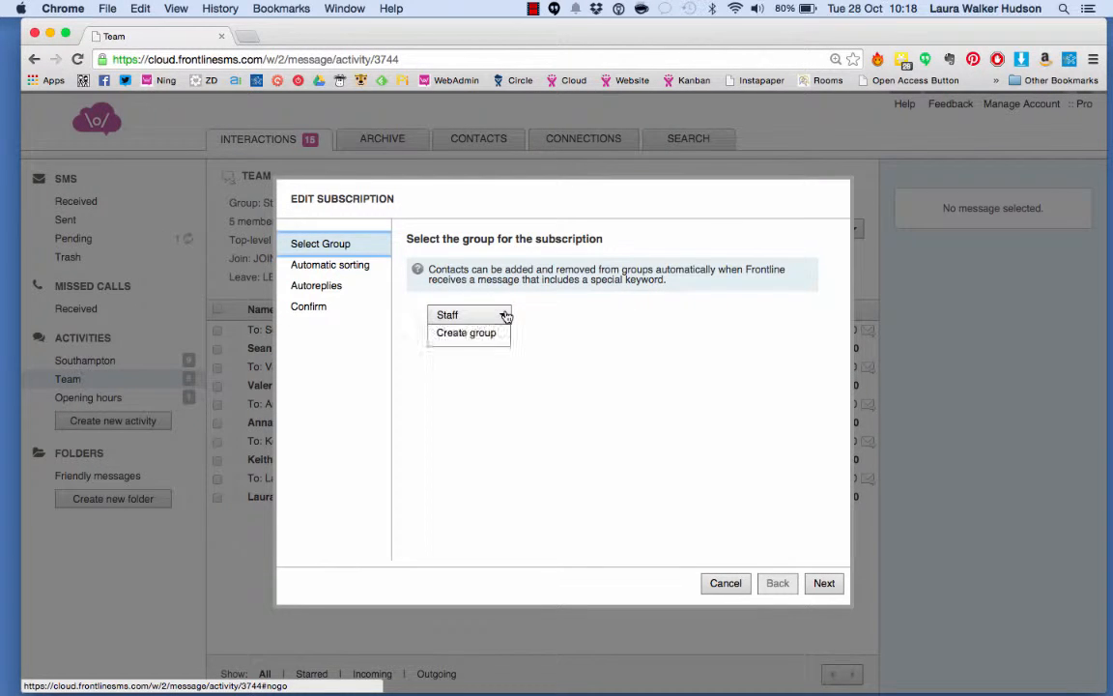
pyautogui.click(503, 316)
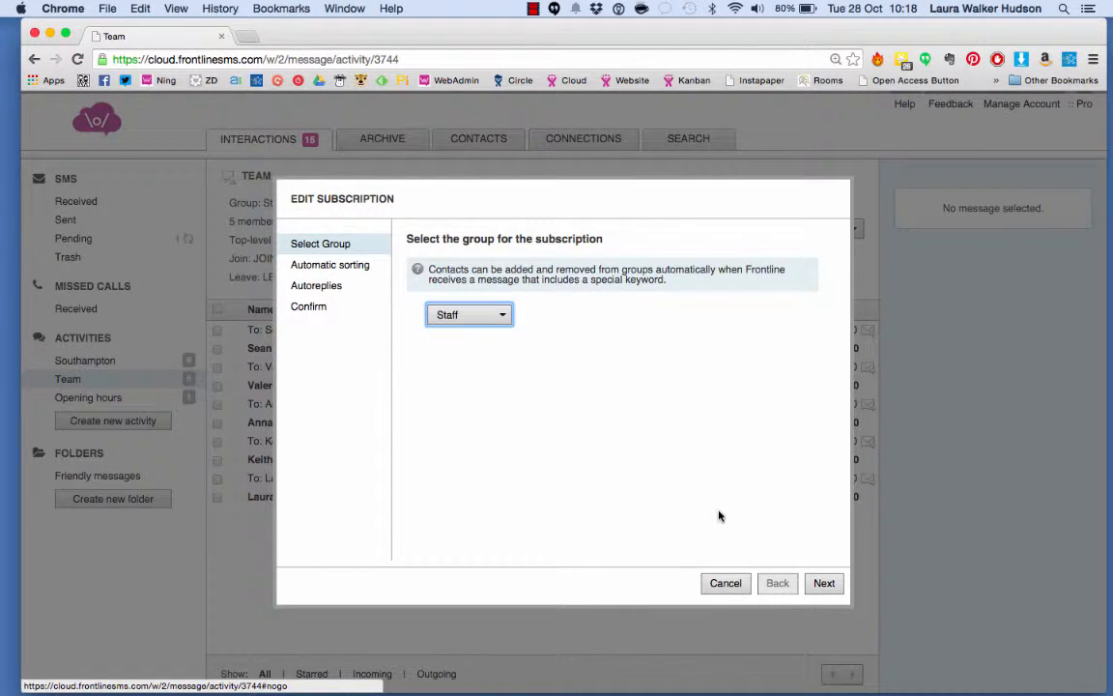
pyautogui.click(823, 583)
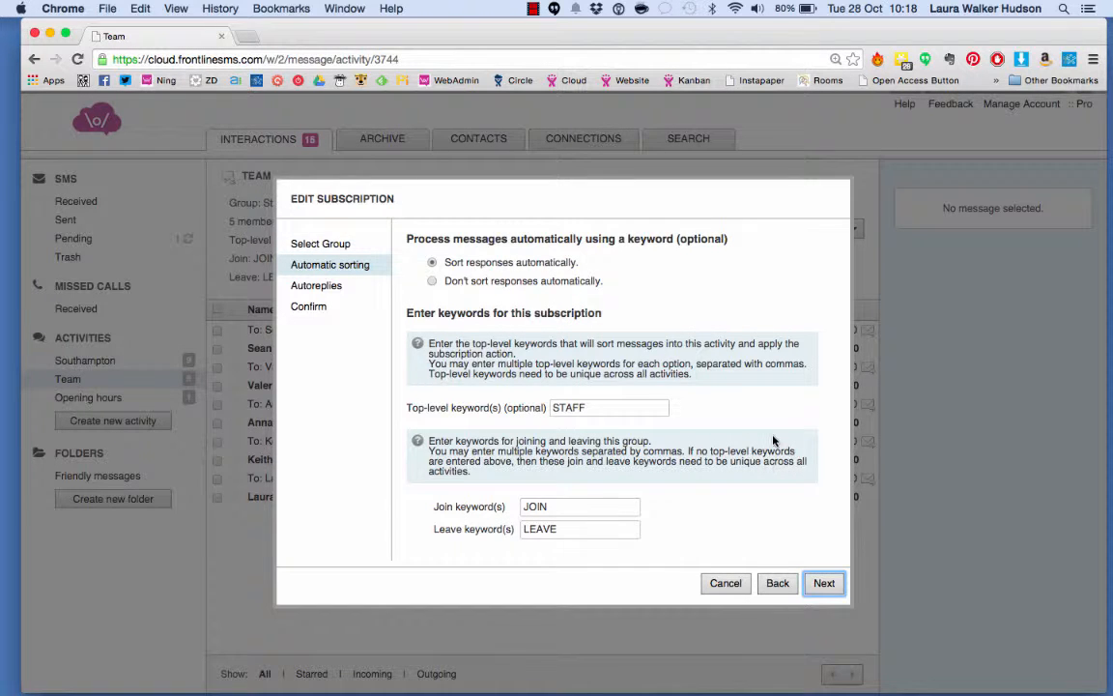
# Review the subscription's keyword, autoreply and confirmation pages, then cancel the editor
pyautogui.scroll(-3, 694, 391)
pyautogui.scroll(3, 630, 461)
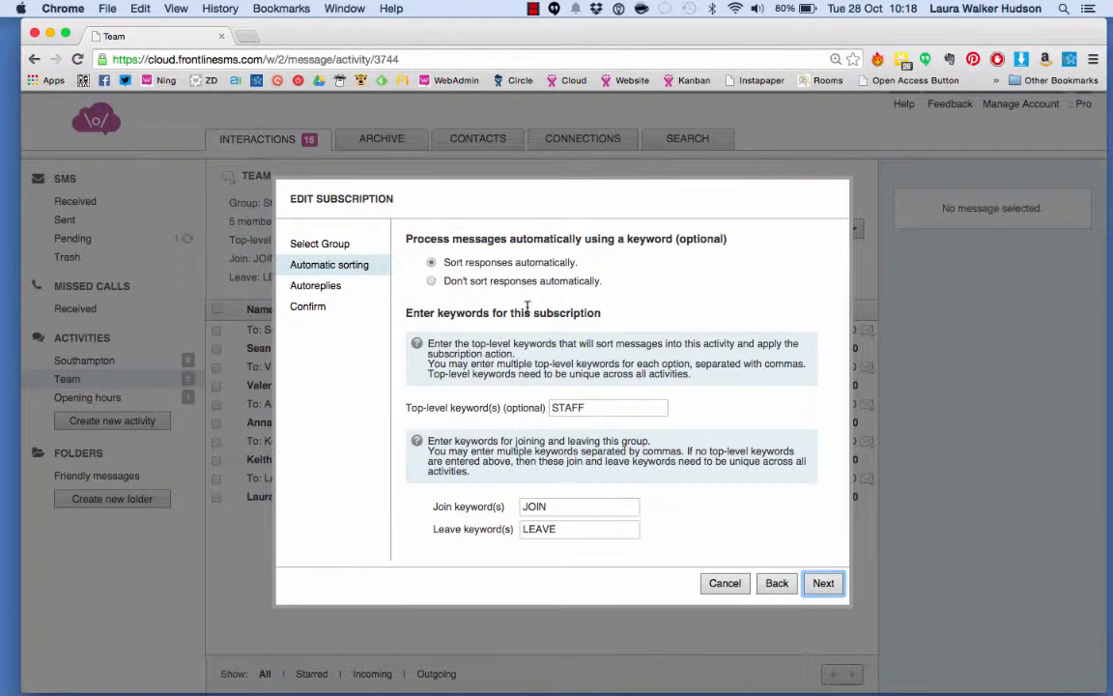
pyautogui.scroll(-1, 557, 308)
pyautogui.scroll(1, 558, 307)
pyautogui.scroll(-4, 541, 502)
pyautogui.scroll(4, 553, 507)
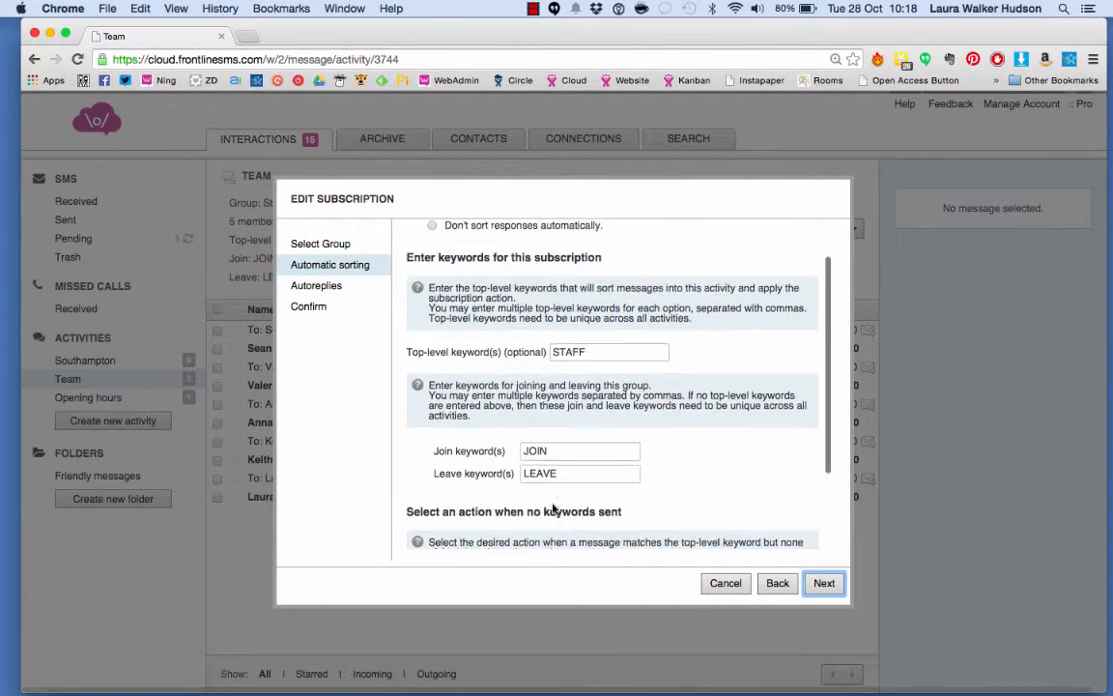
pyautogui.scroll(-5, 554, 507)
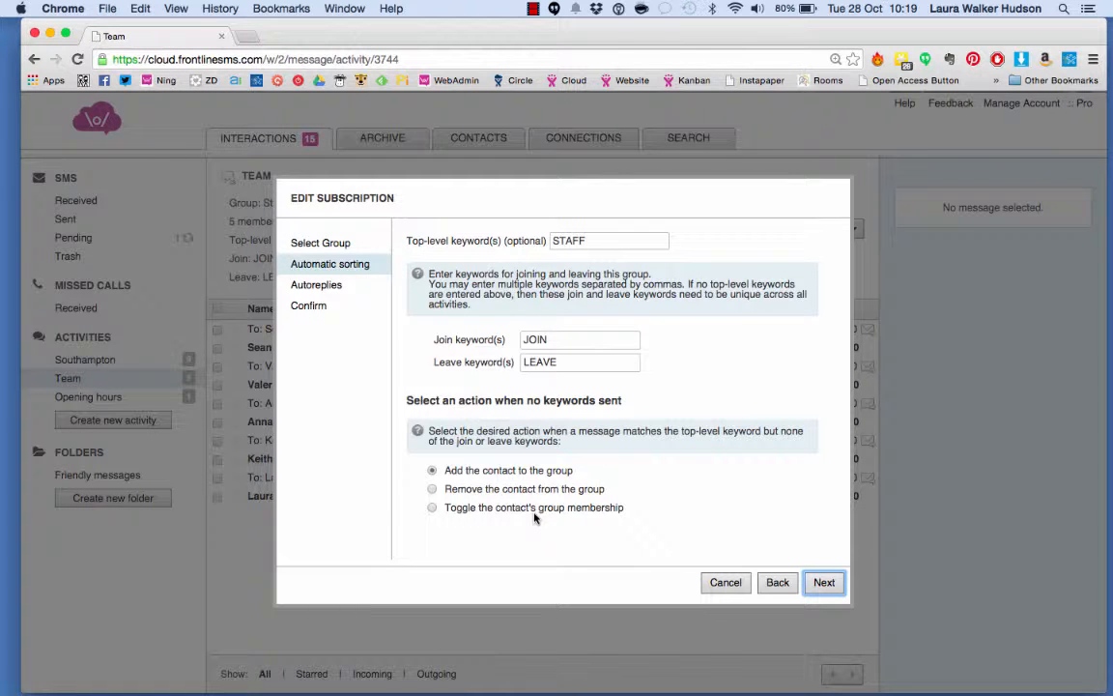
pyautogui.click(823, 583)
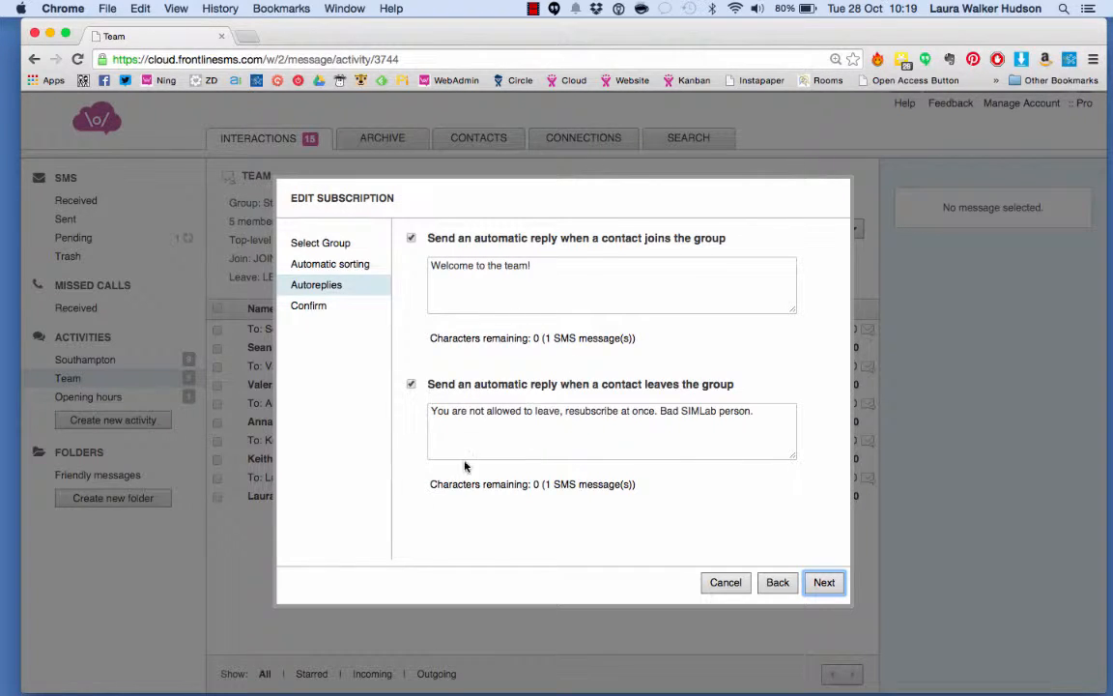
pyautogui.click(823, 582)
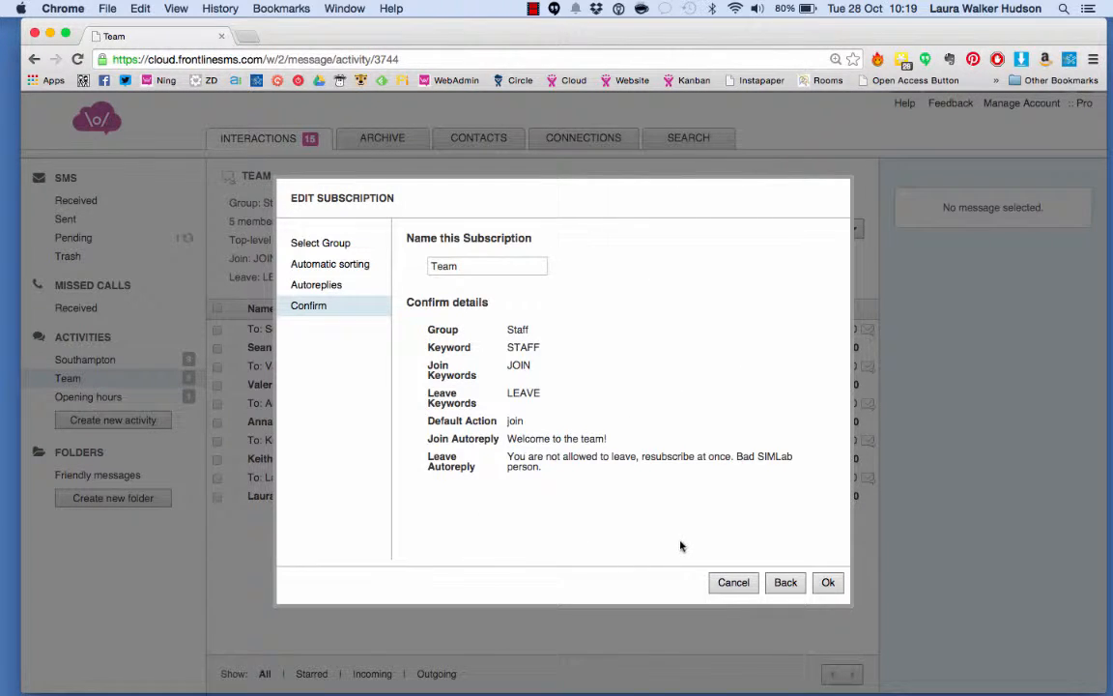
pyautogui.click(733, 582)
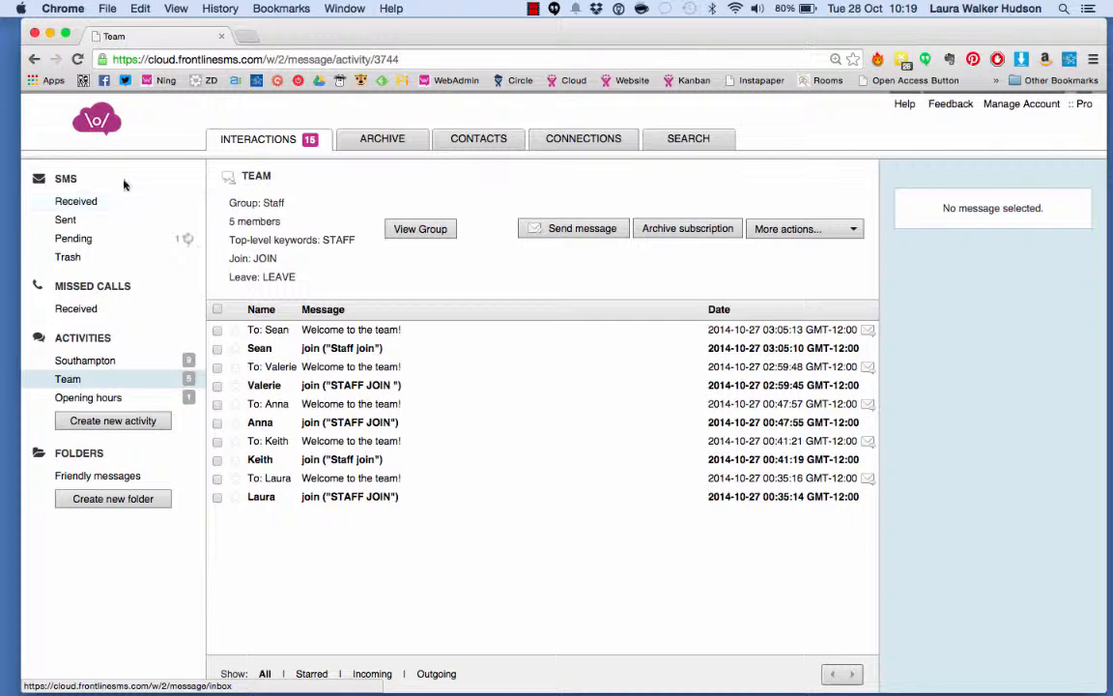
# Move the received LEAVE message into the Team subscription, choosing to remove its sender from Staff
pyautogui.click(96, 201)
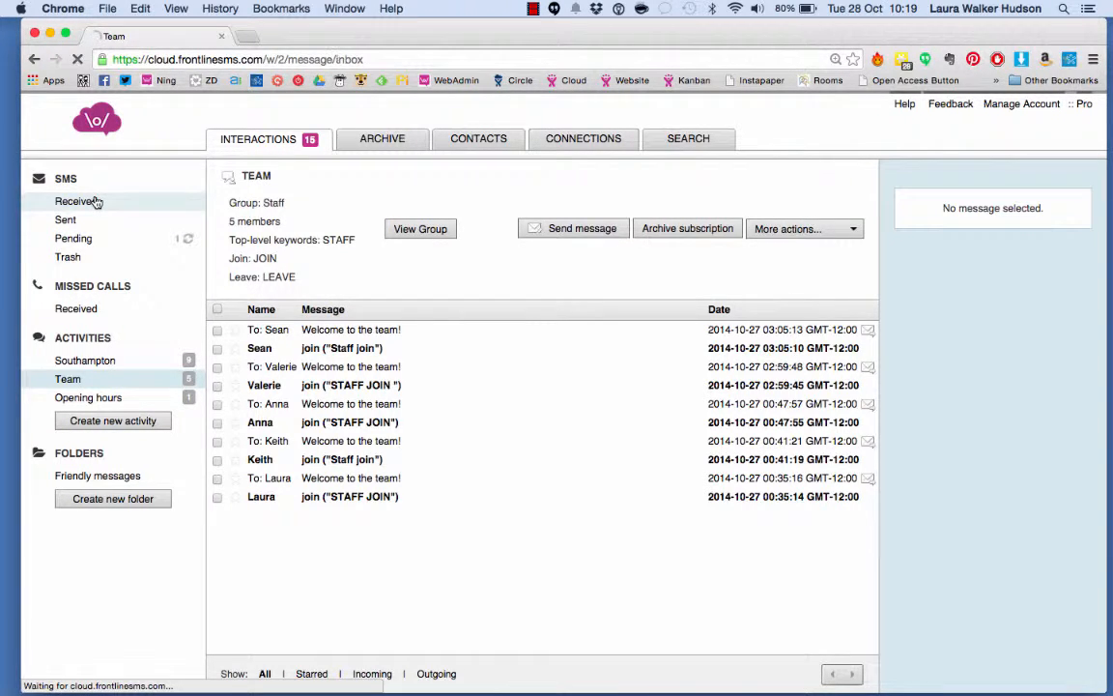
pyautogui.click(311, 227)
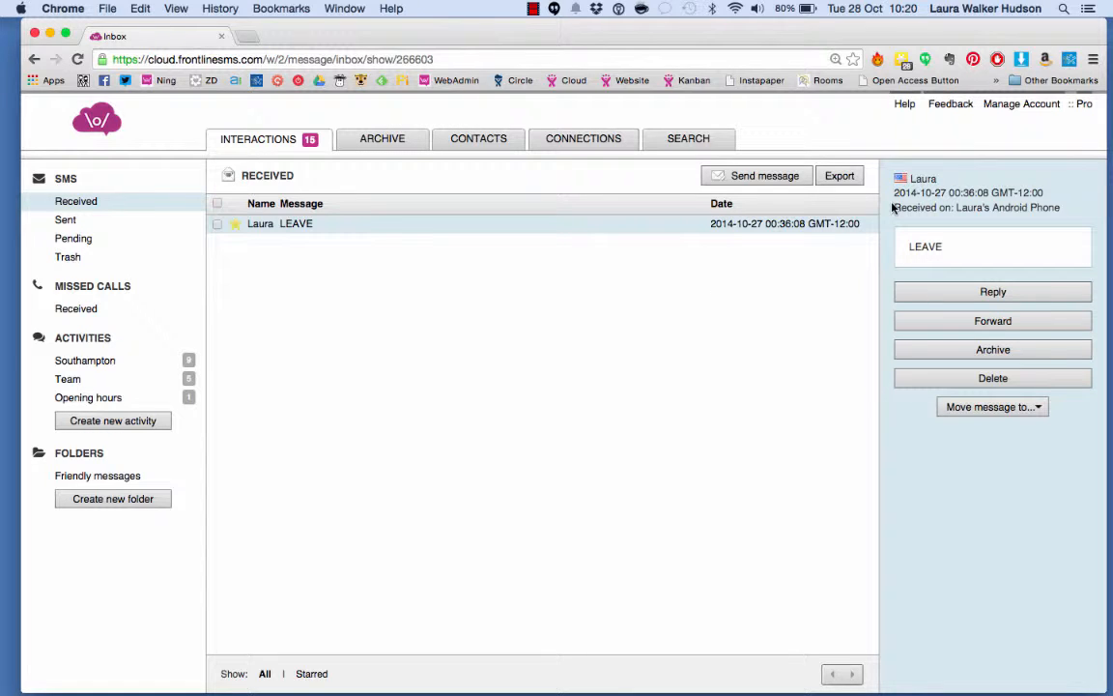
pyautogui.click(993, 410)
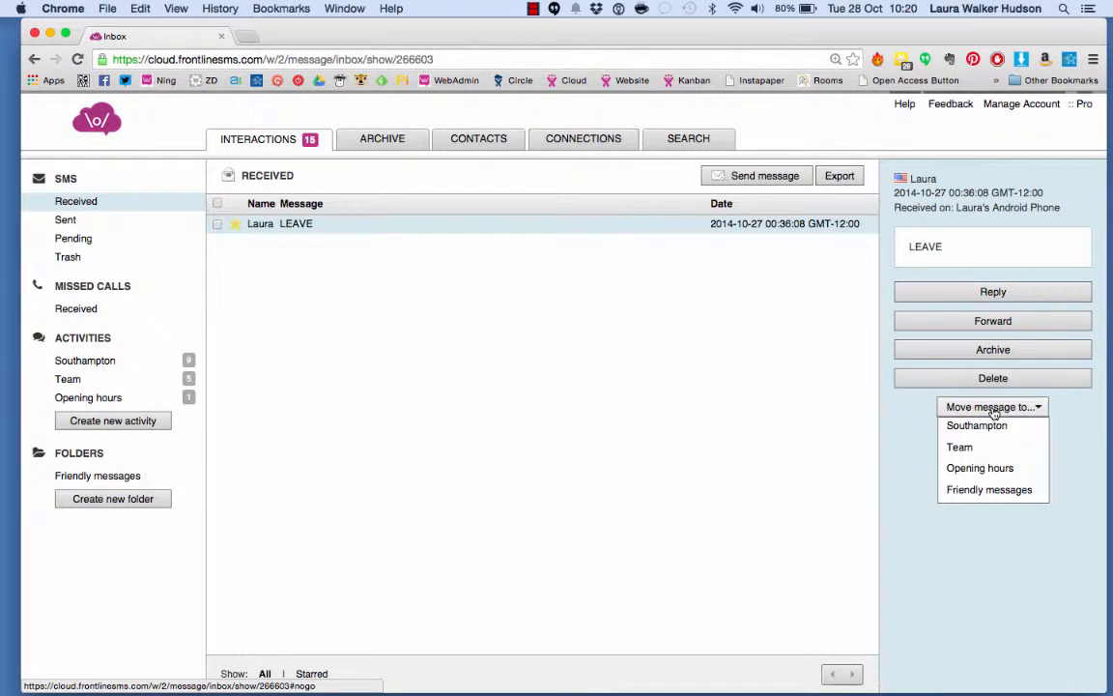
pyautogui.click(984, 449)
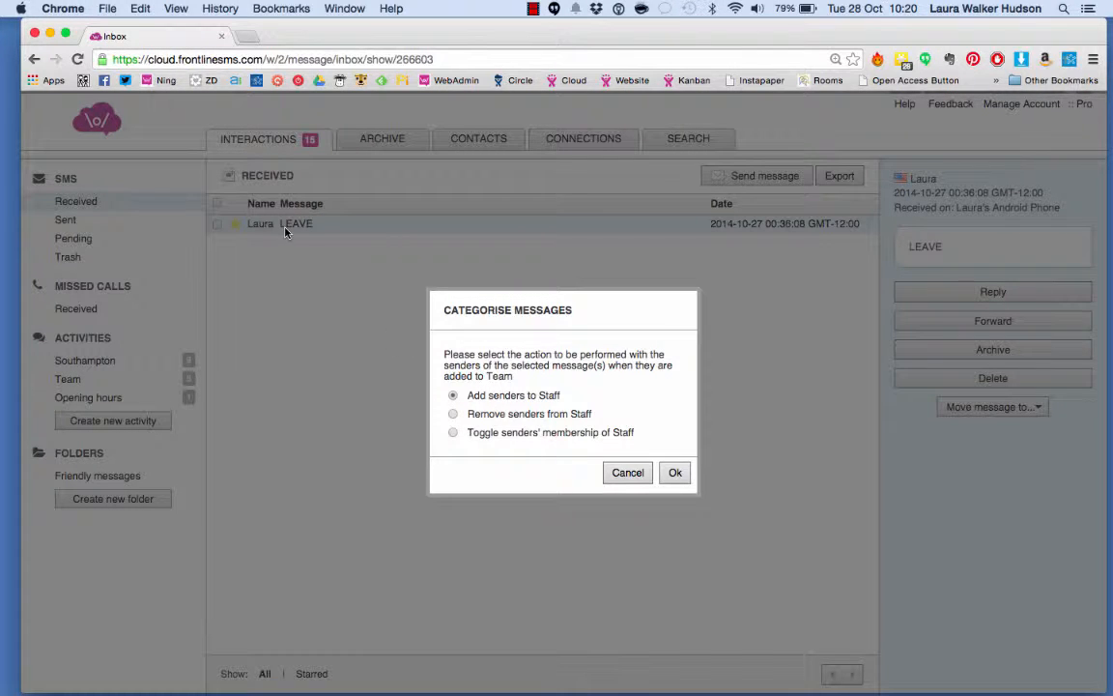
pyautogui.click(506, 416)
pyautogui.click(679, 473)
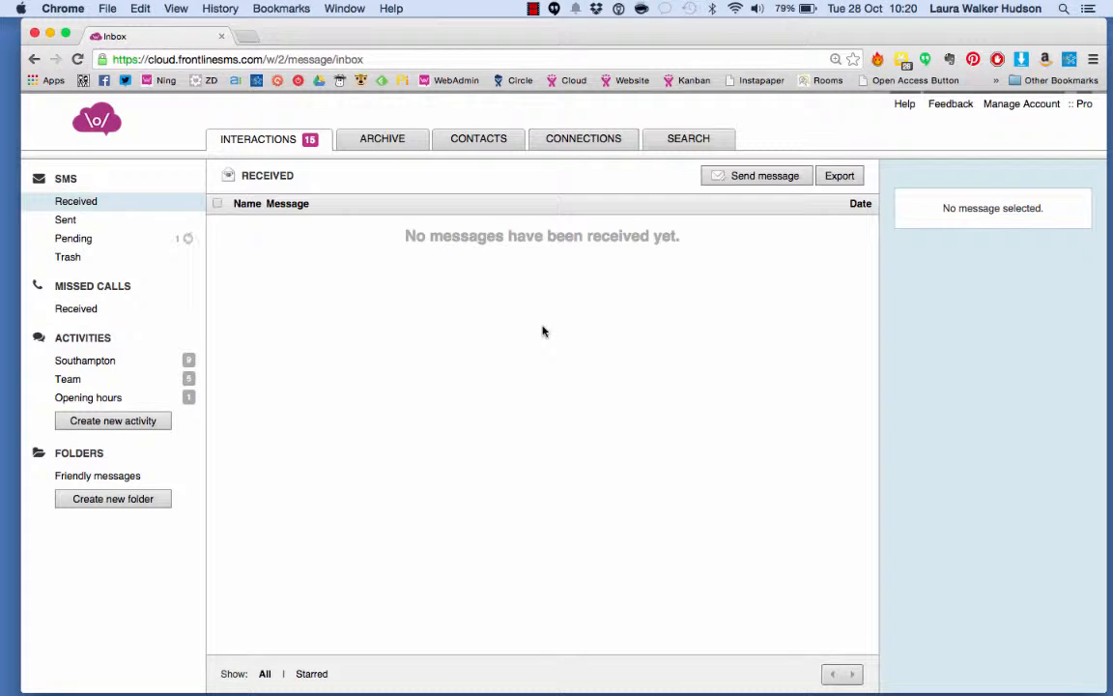
# Review the automatic replies sent in the Team and Opening hours activities
pyautogui.click(106, 379)
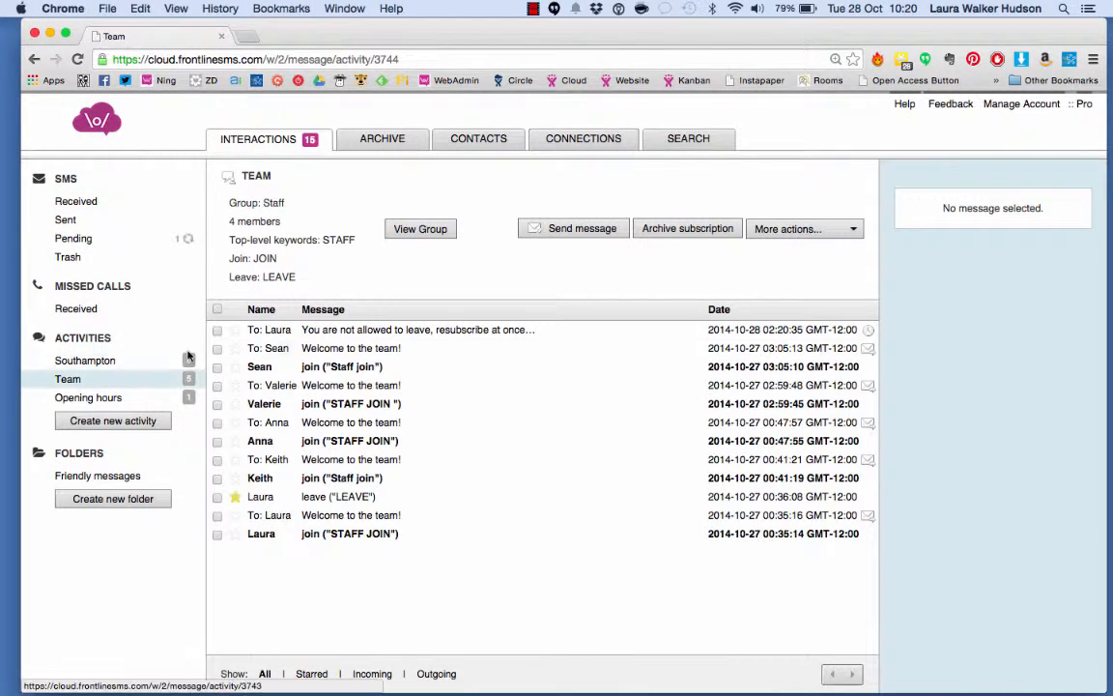
pyautogui.click(357, 332)
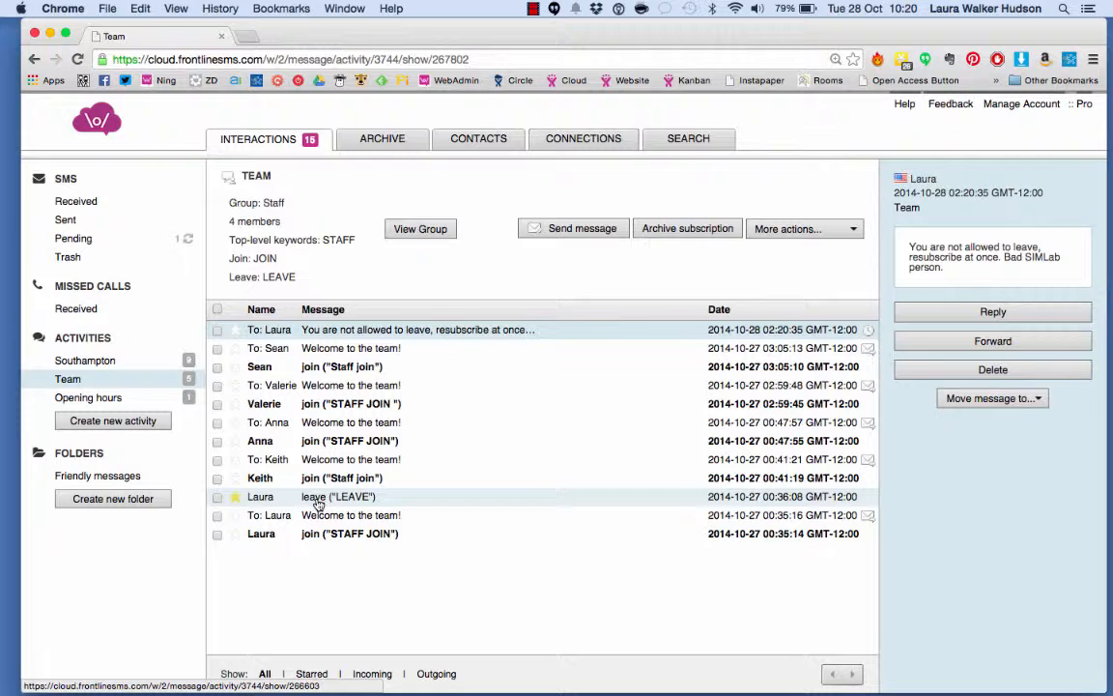
pyautogui.click(336, 332)
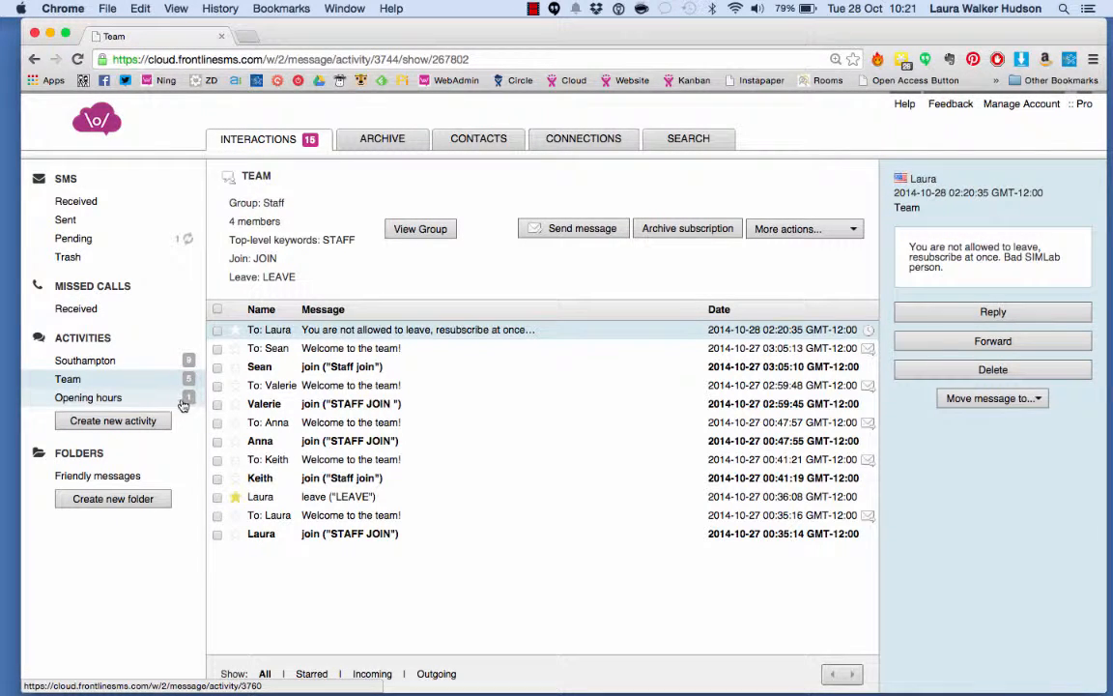
pyautogui.click(135, 402)
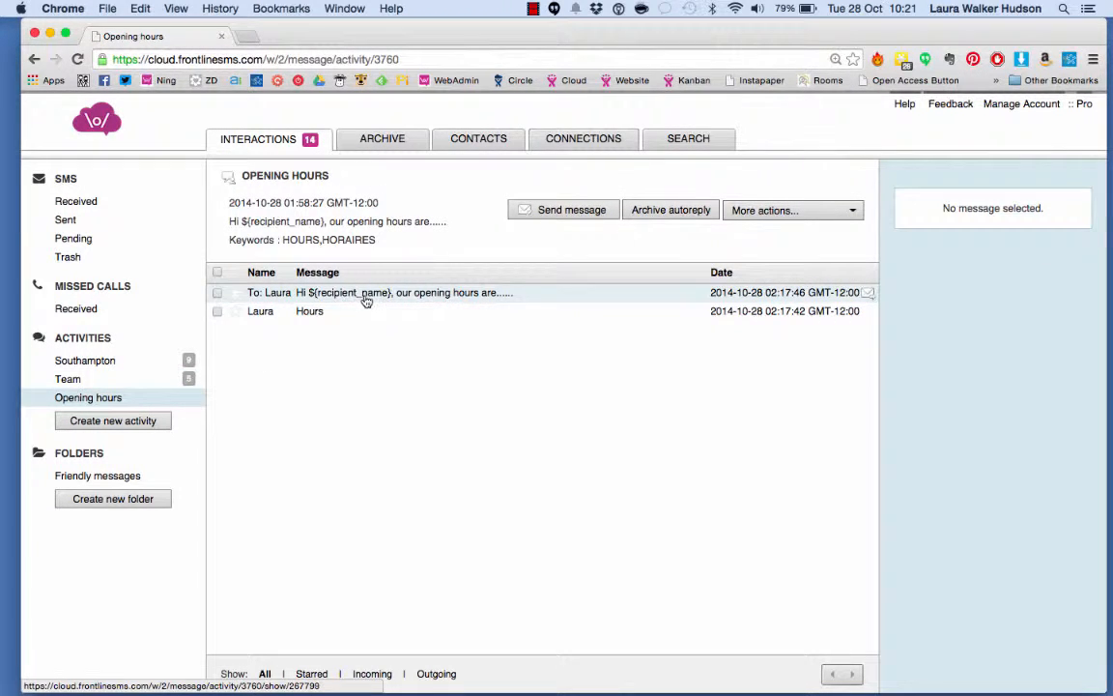
pyautogui.click(366, 296)
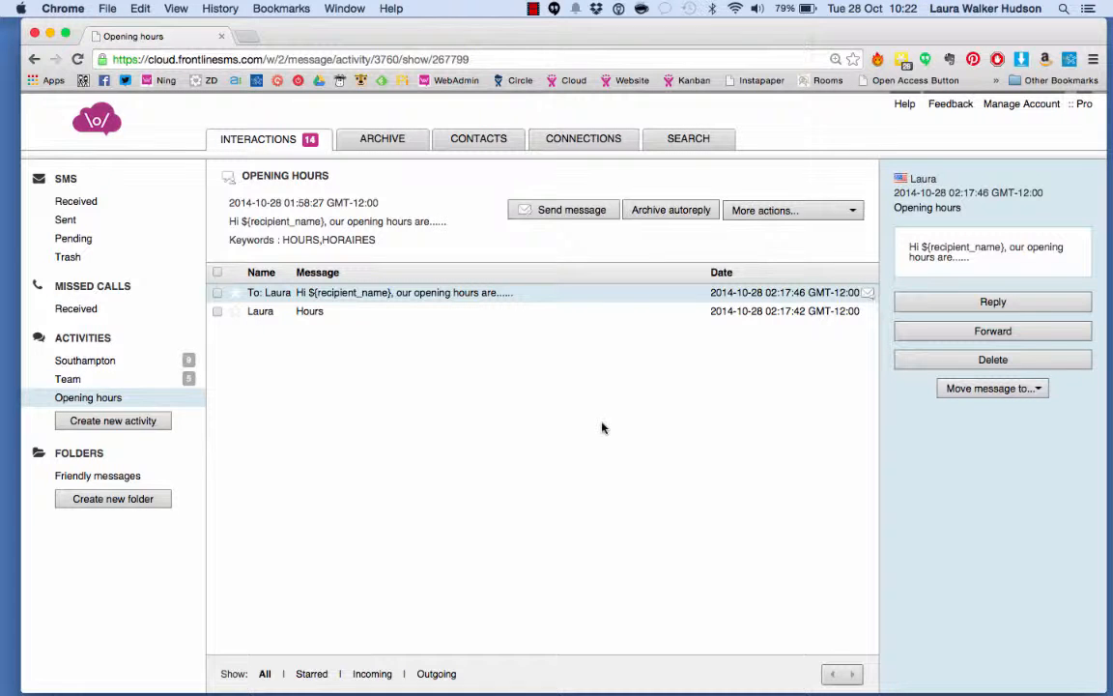
# Open the Team subscription and view the members of its Staff group
pyautogui.click(137, 384)
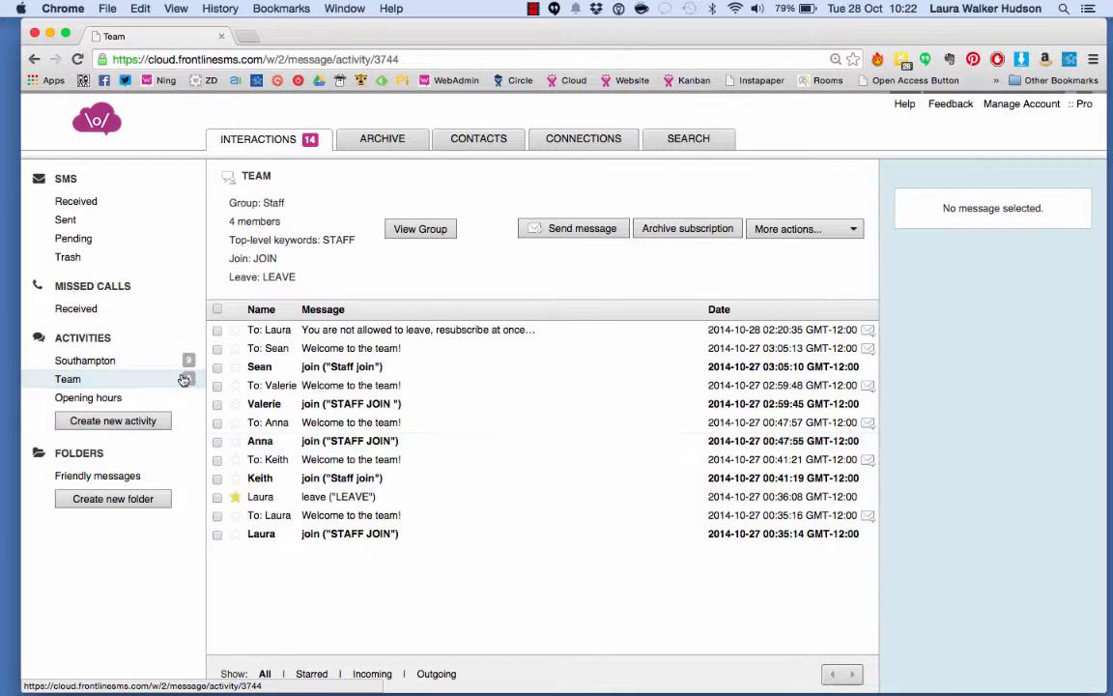
pyautogui.click(425, 233)
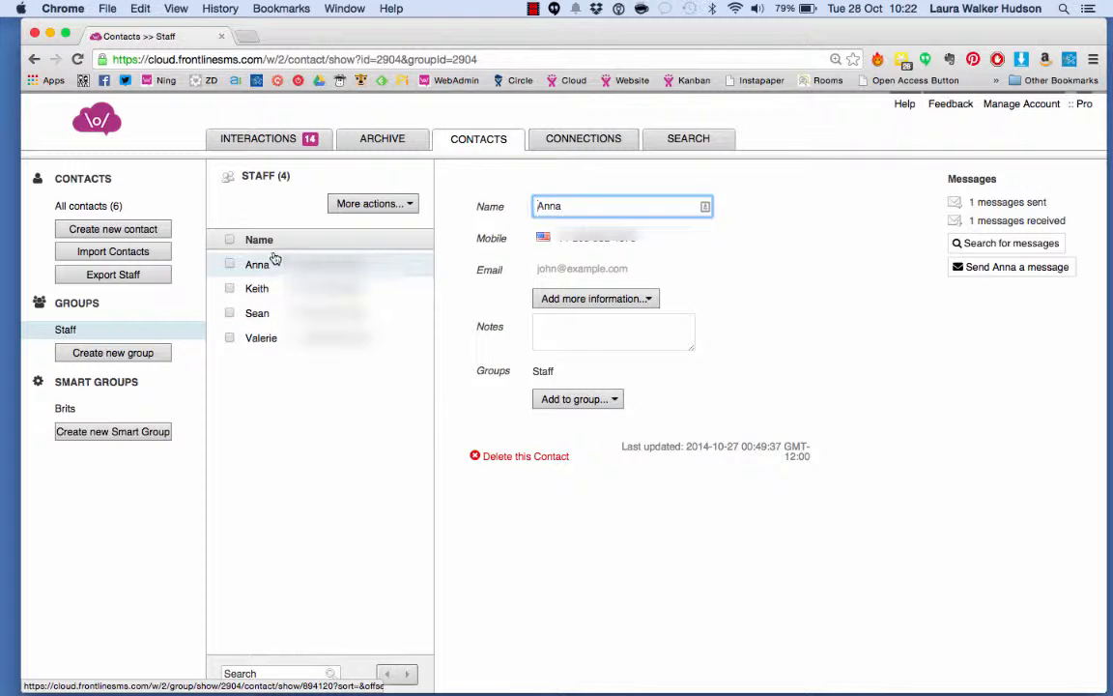
# Open the Southampton poll for editing and tick the option to collect responses only without sending a message
pyautogui.click(274, 145)
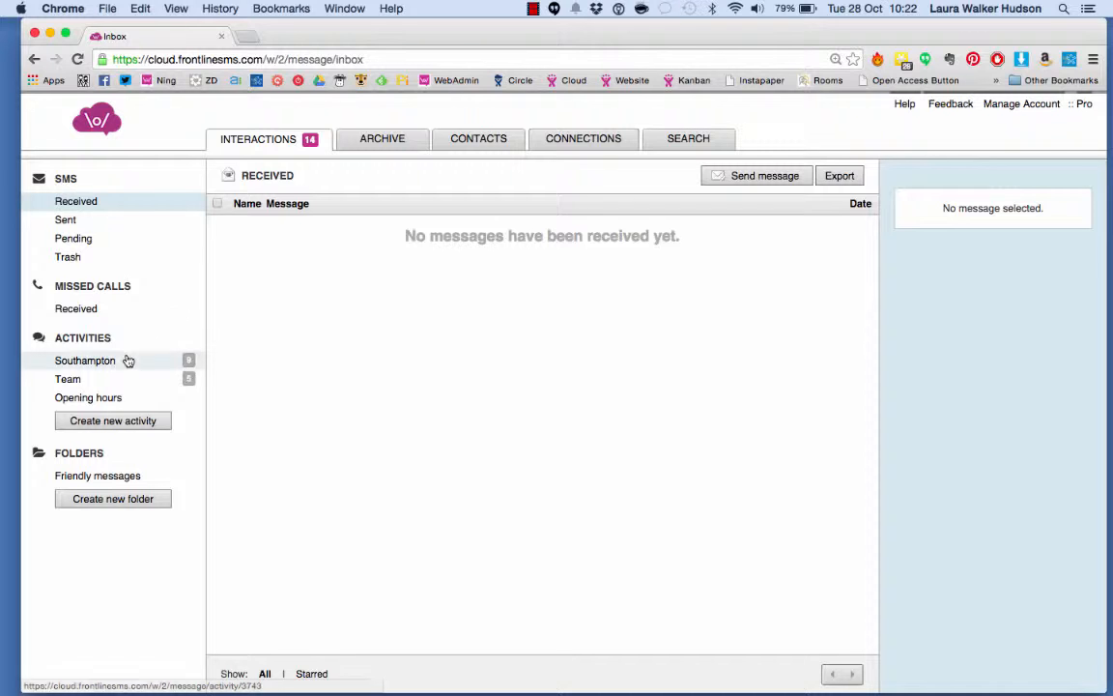
pyautogui.click(122, 362)
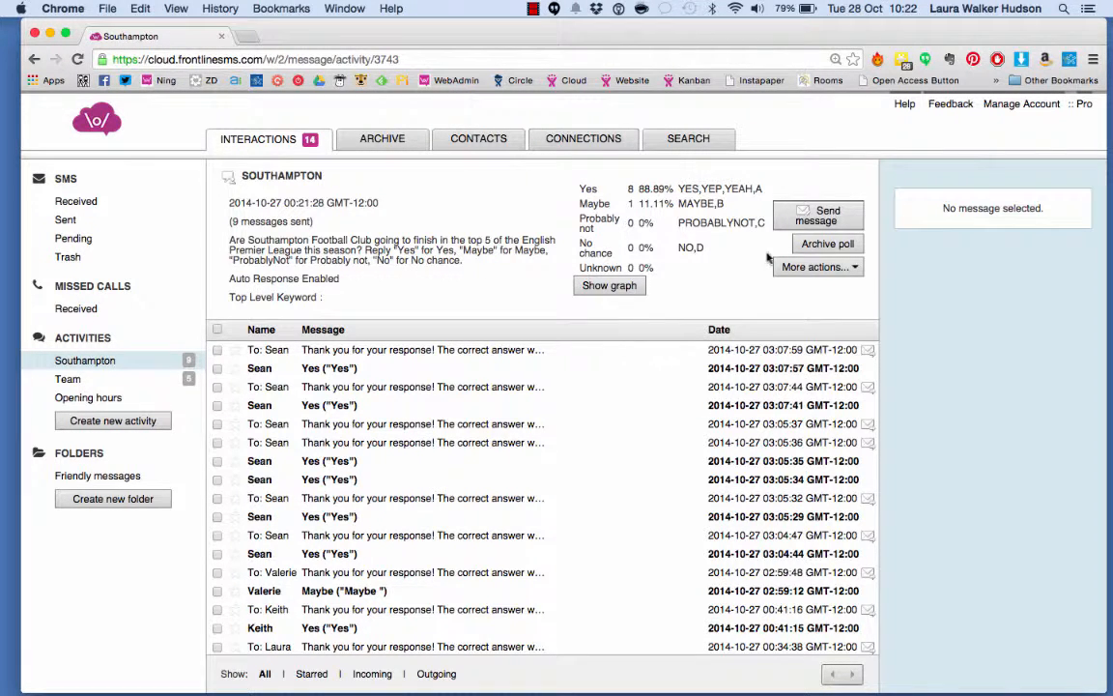
pyautogui.click(814, 266)
pyautogui.click(800, 350)
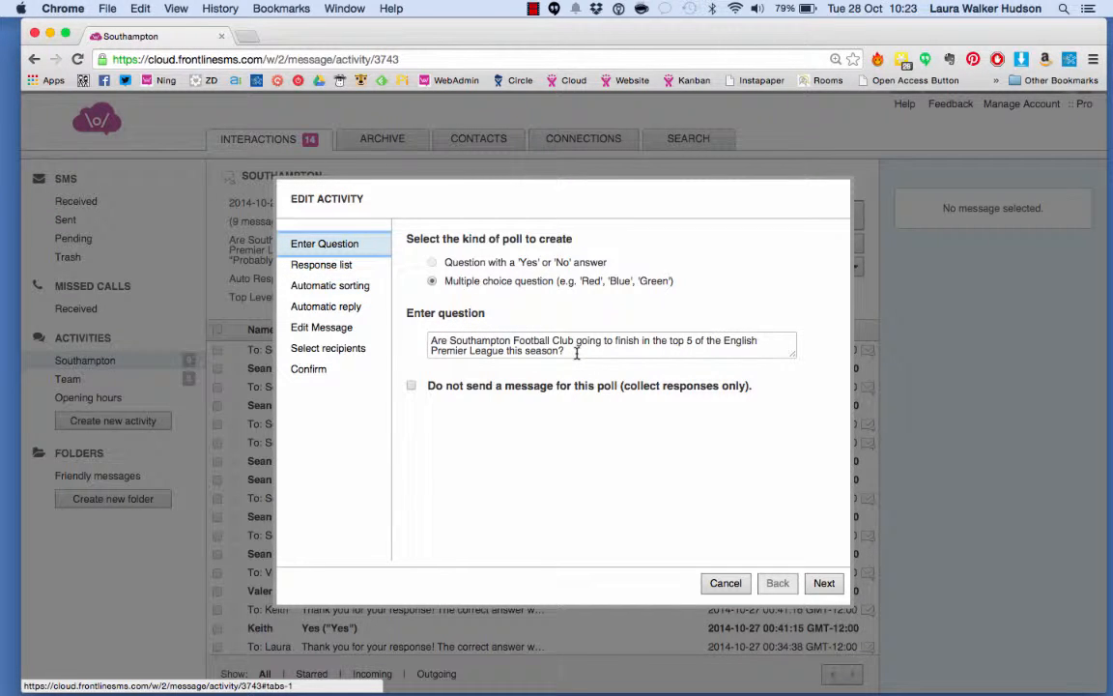
pyautogui.click(411, 386)
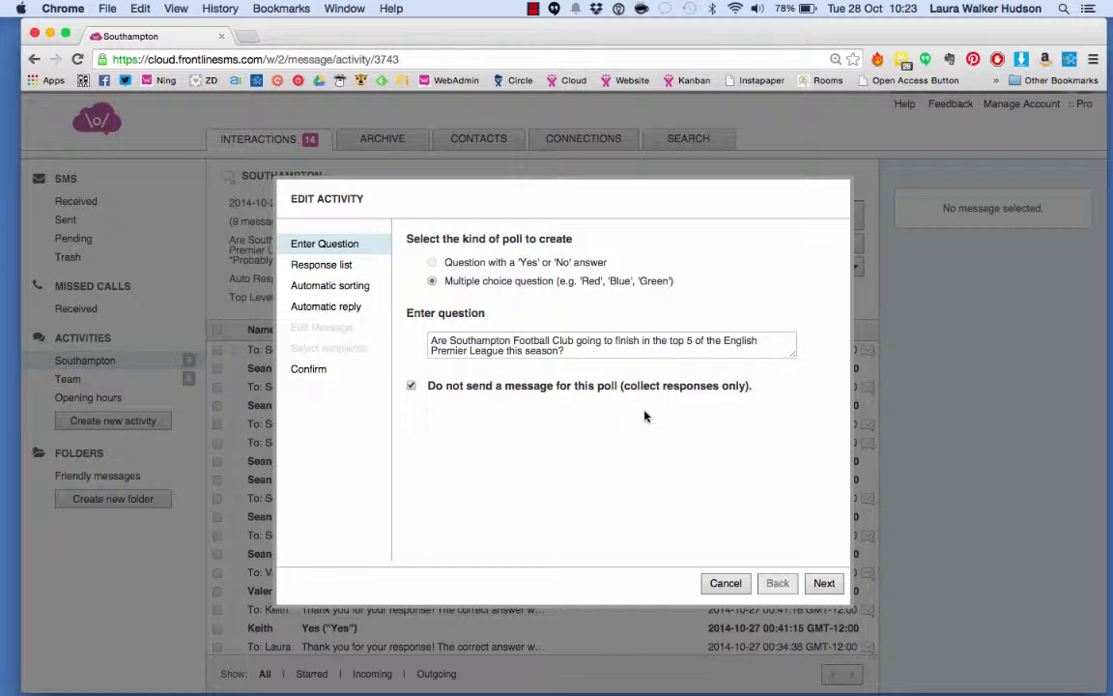
# Review the poll's response list, sorting keywords, automatic reply and confirmation pages, then cancel the editor
pyautogui.click(824, 584)
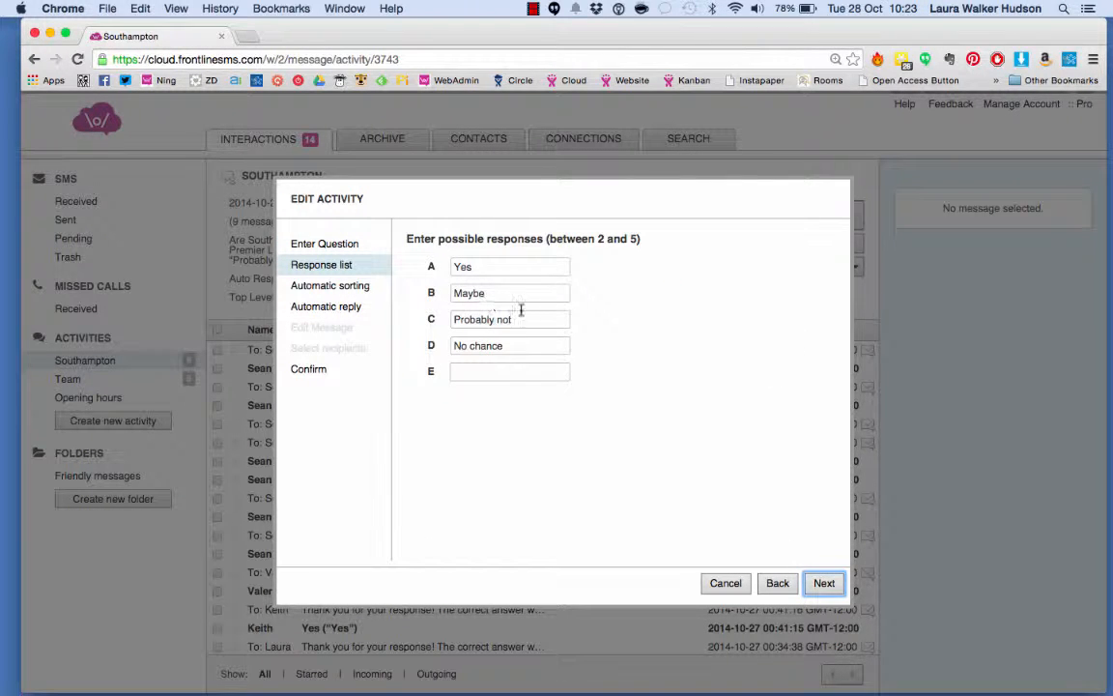
pyautogui.click(777, 582)
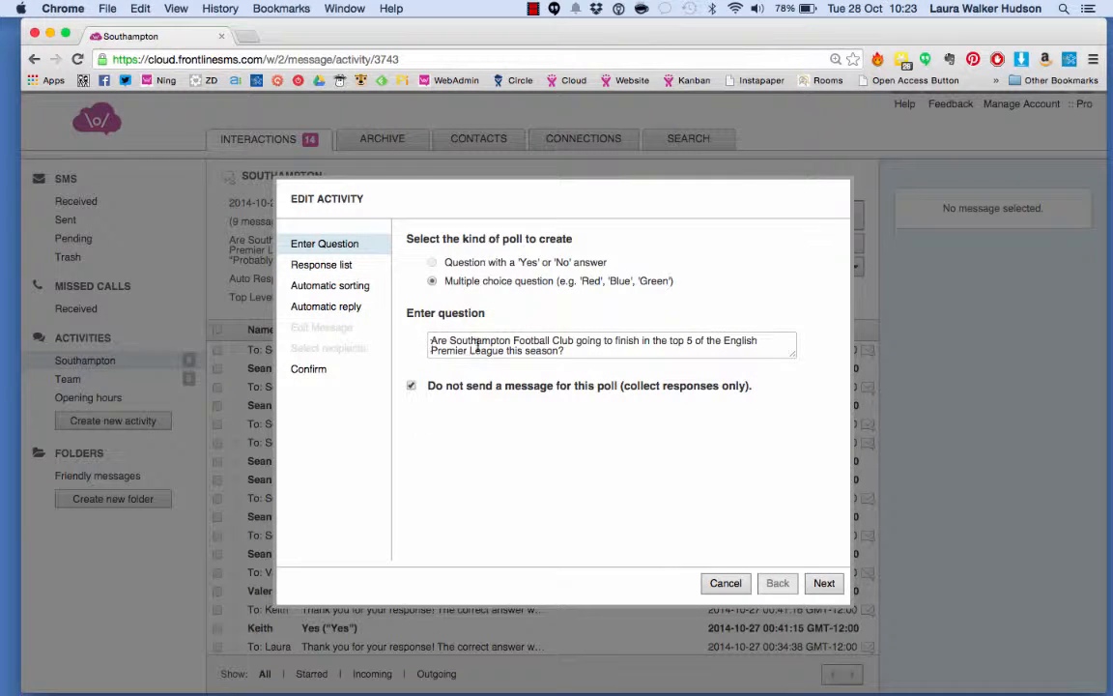
pyautogui.click(825, 583)
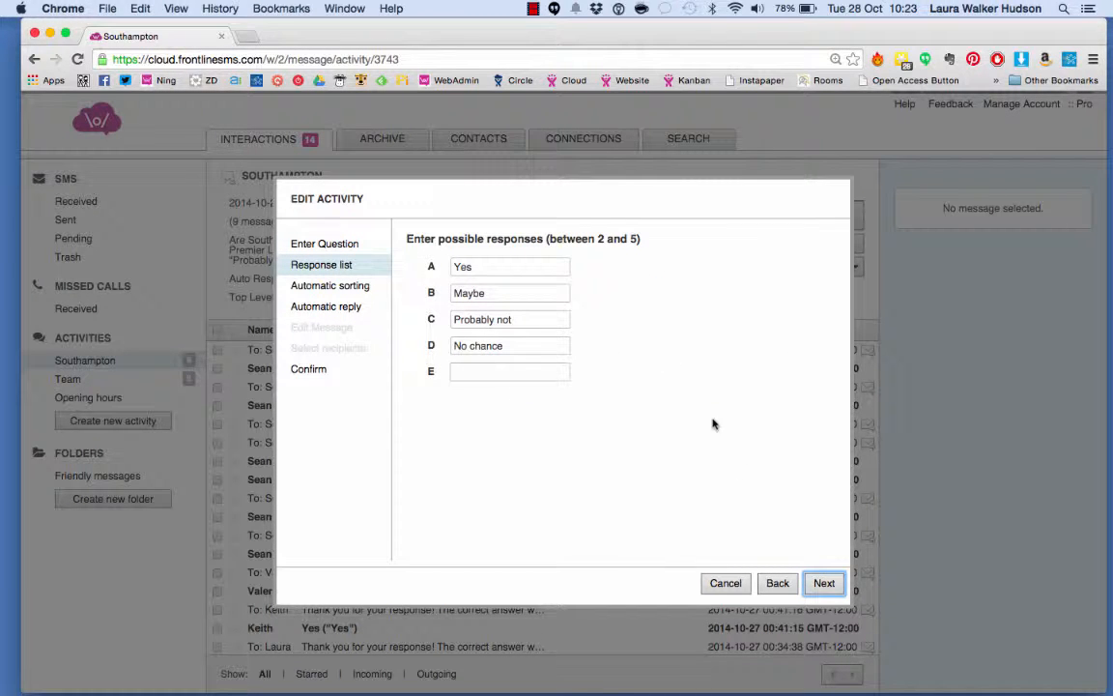
pyautogui.click(823, 583)
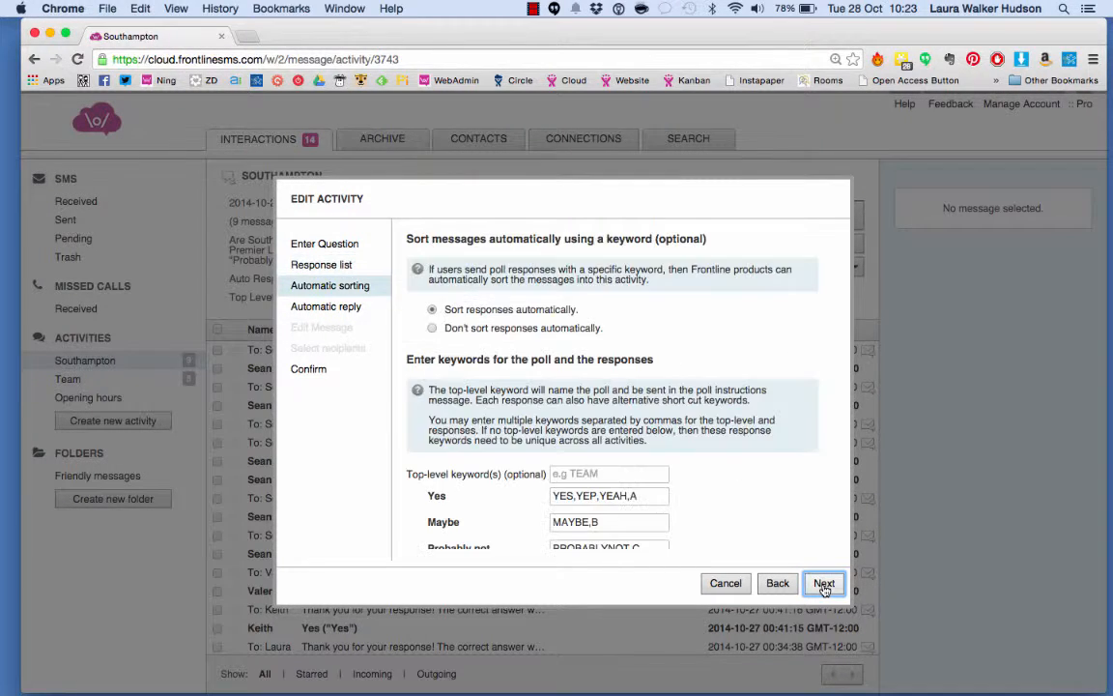
pyautogui.scroll(-3, 500, 307)
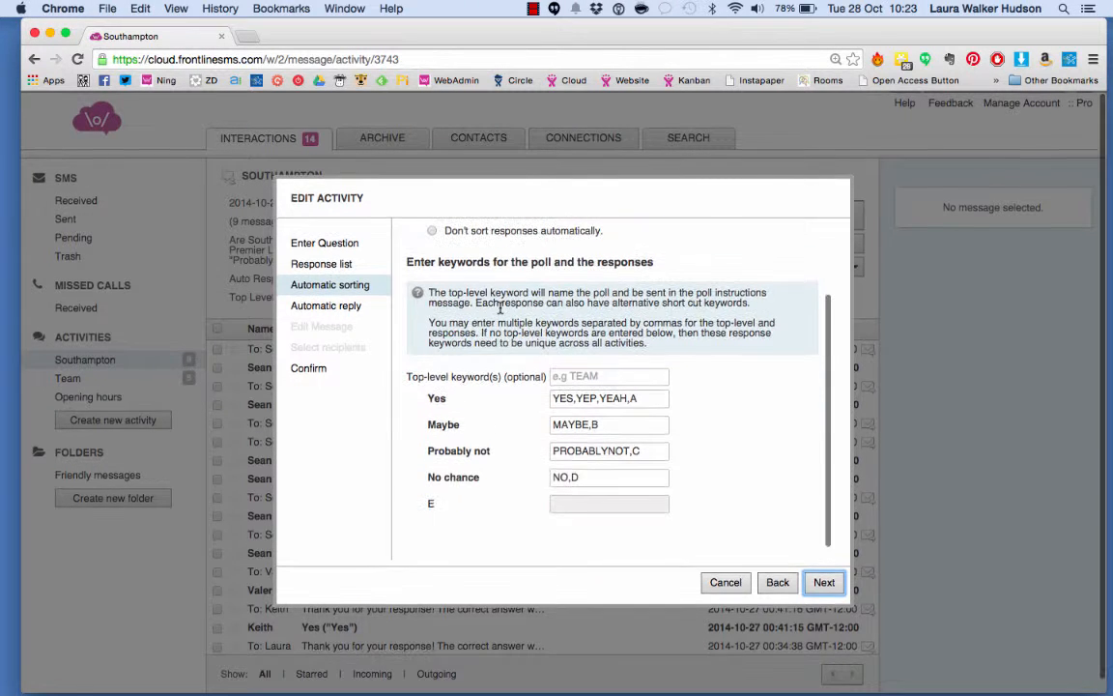
pyautogui.click(554, 399)
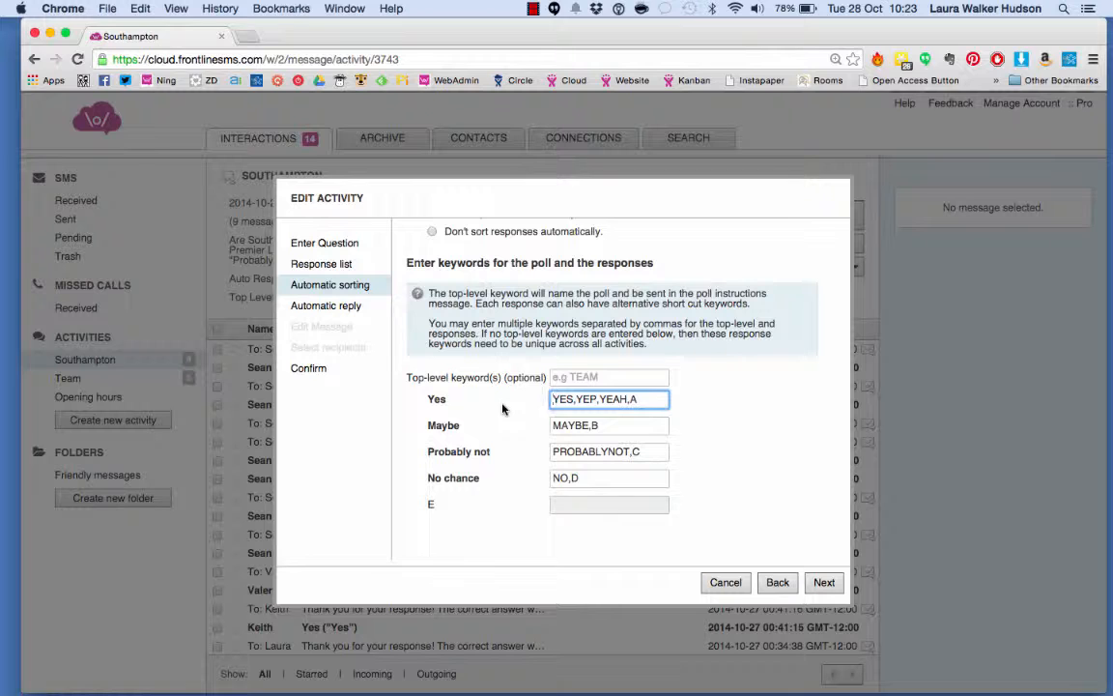
pyautogui.click(824, 582)
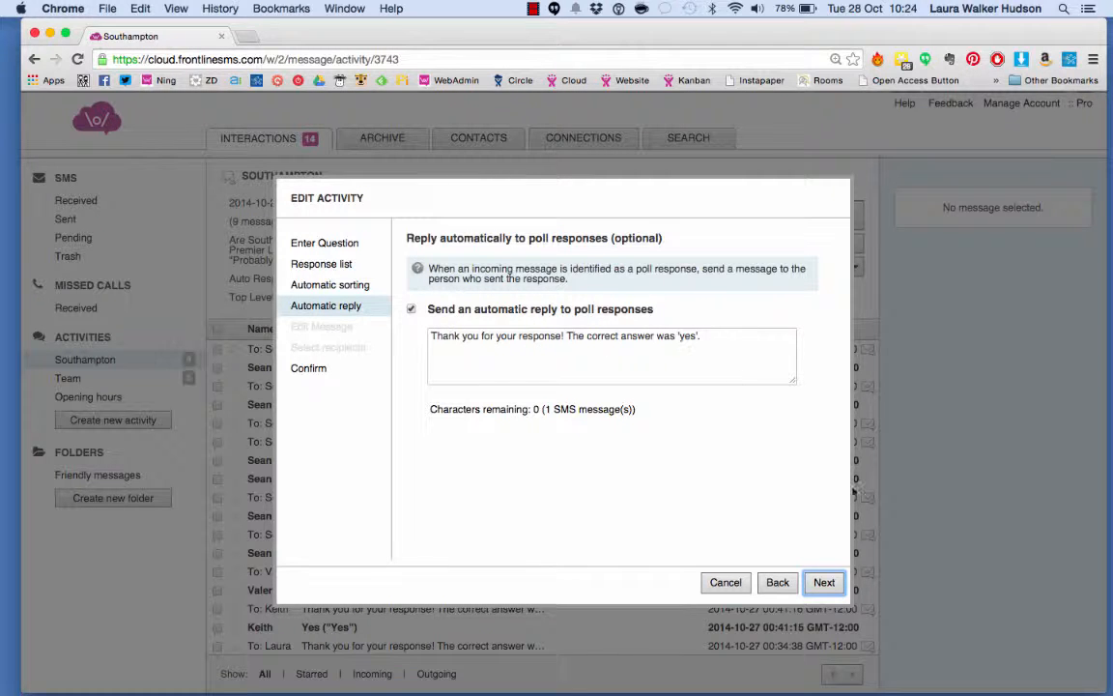
pyautogui.click(822, 584)
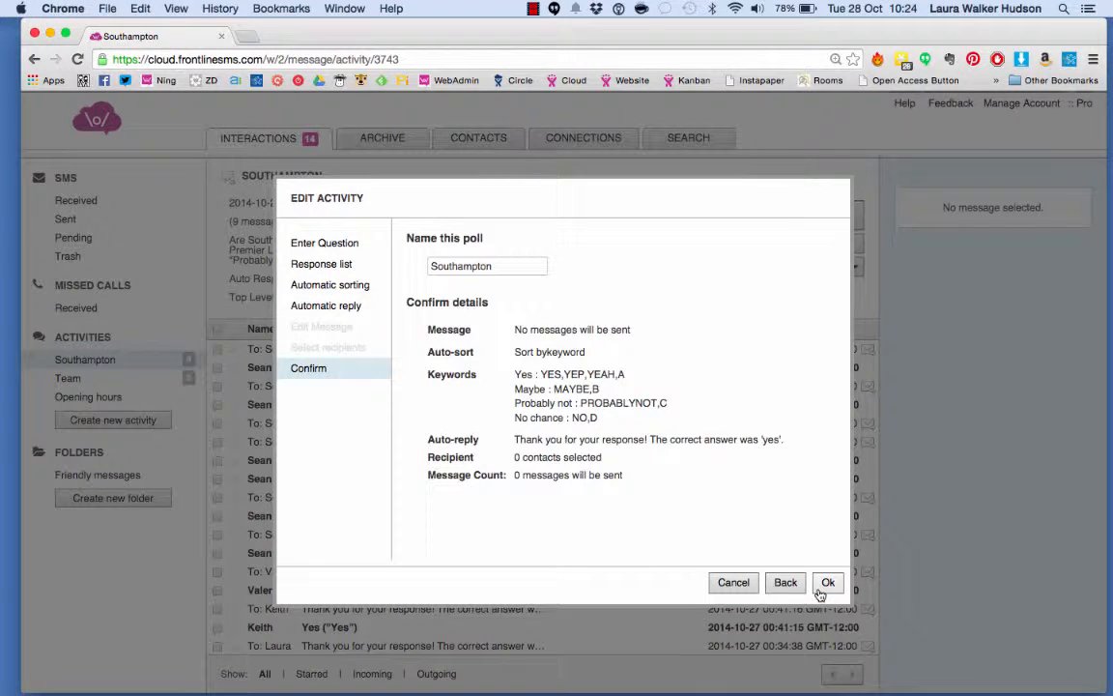
pyautogui.click(733, 583)
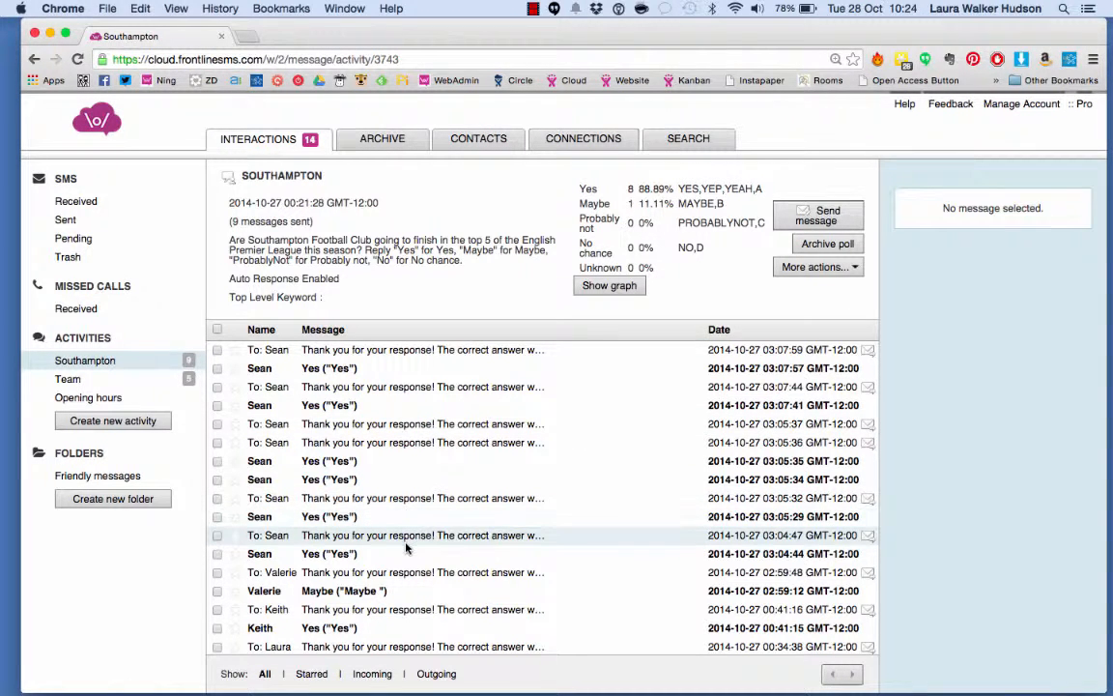
# Scroll through the Southampton poll's messages and show its results graph
pyautogui.scroll(-1, 406, 547)
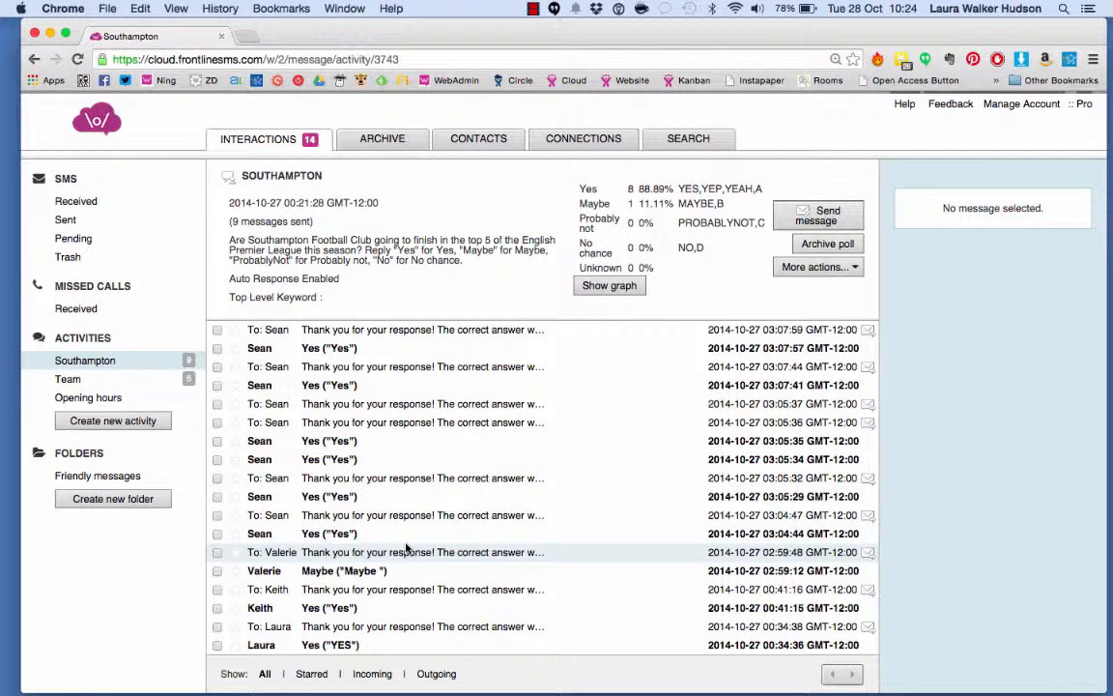
pyautogui.scroll(1, 406, 548)
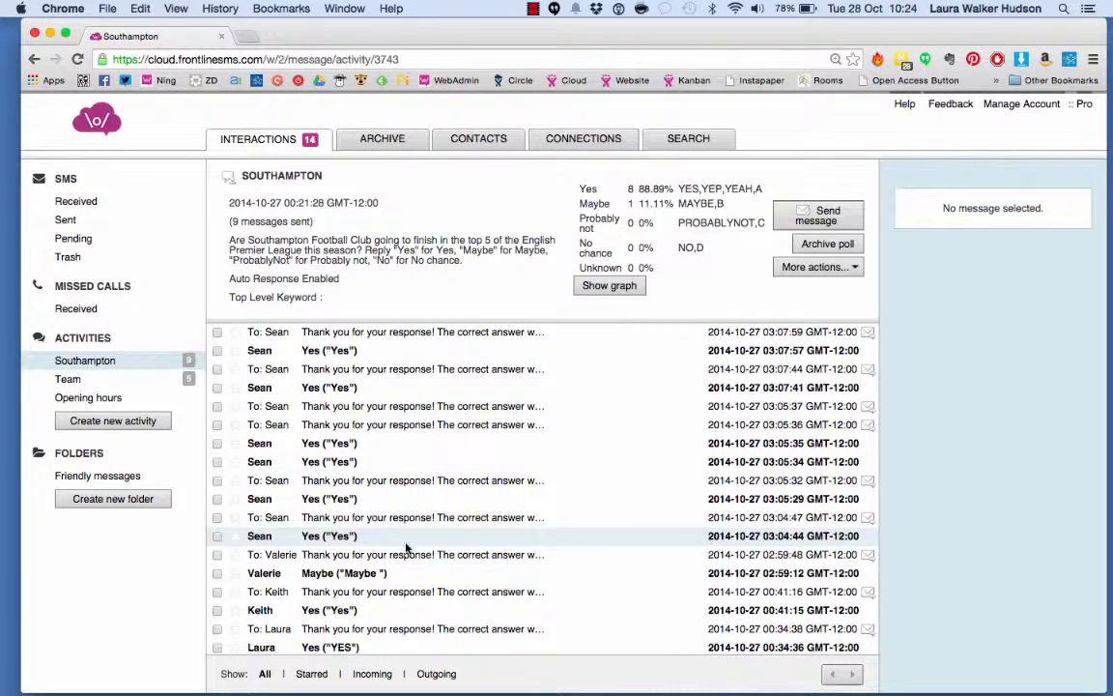
pyautogui.scroll(1, 406, 548)
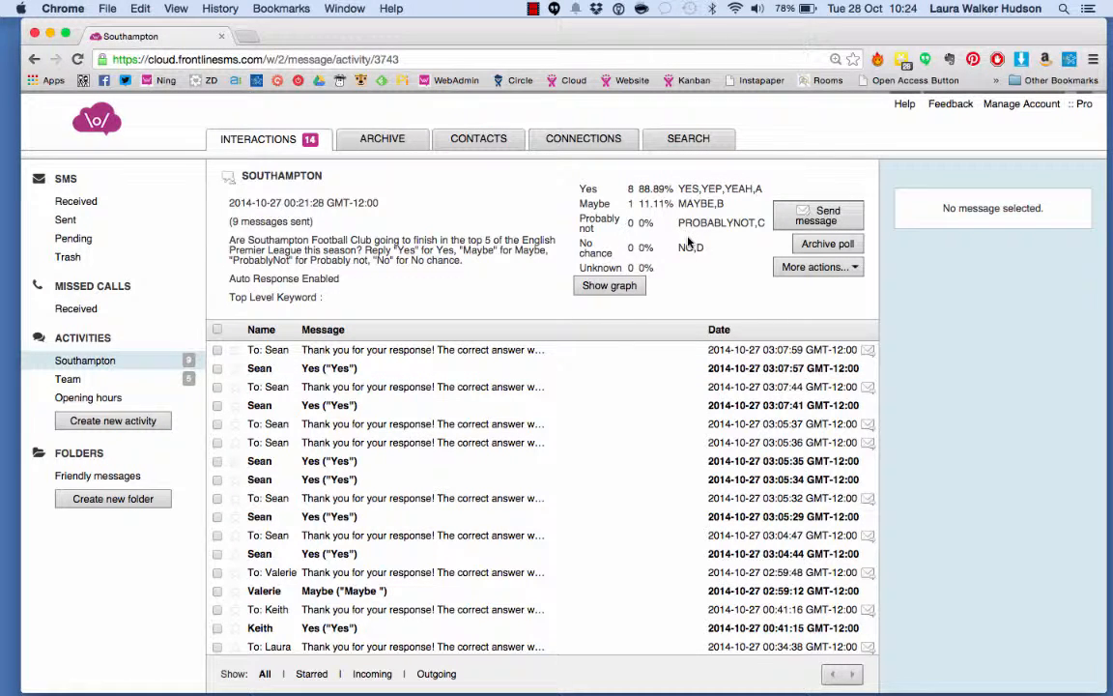
pyautogui.click(615, 287)
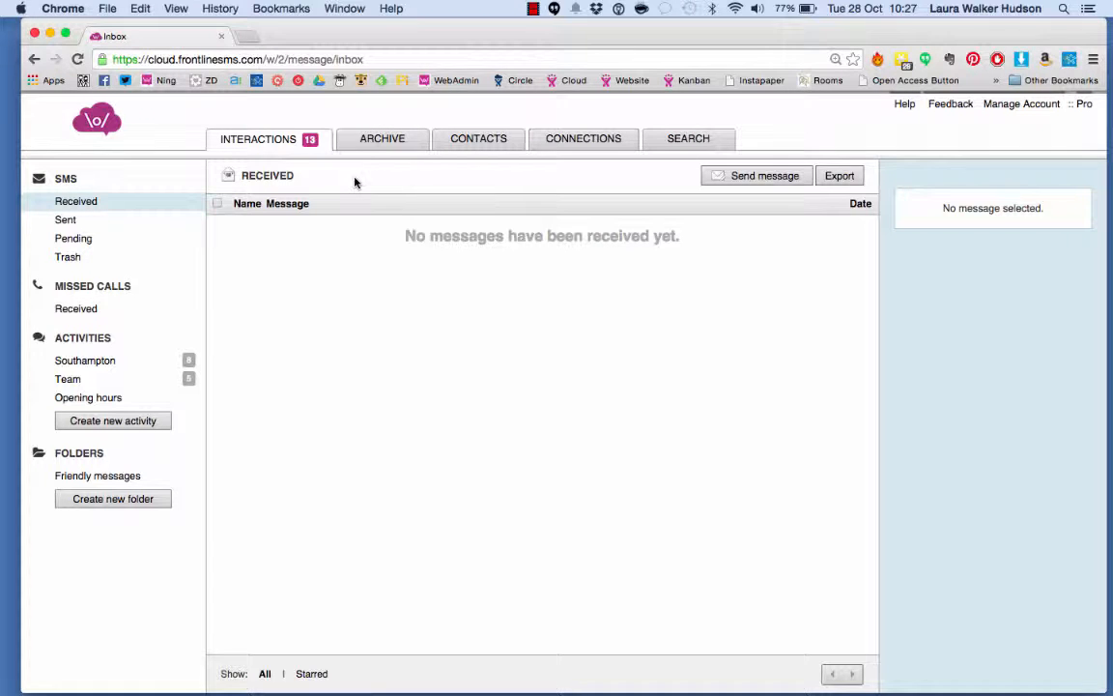
# Browse the archive's inbox, sent, activity and folder sections
pyautogui.click(373, 141)
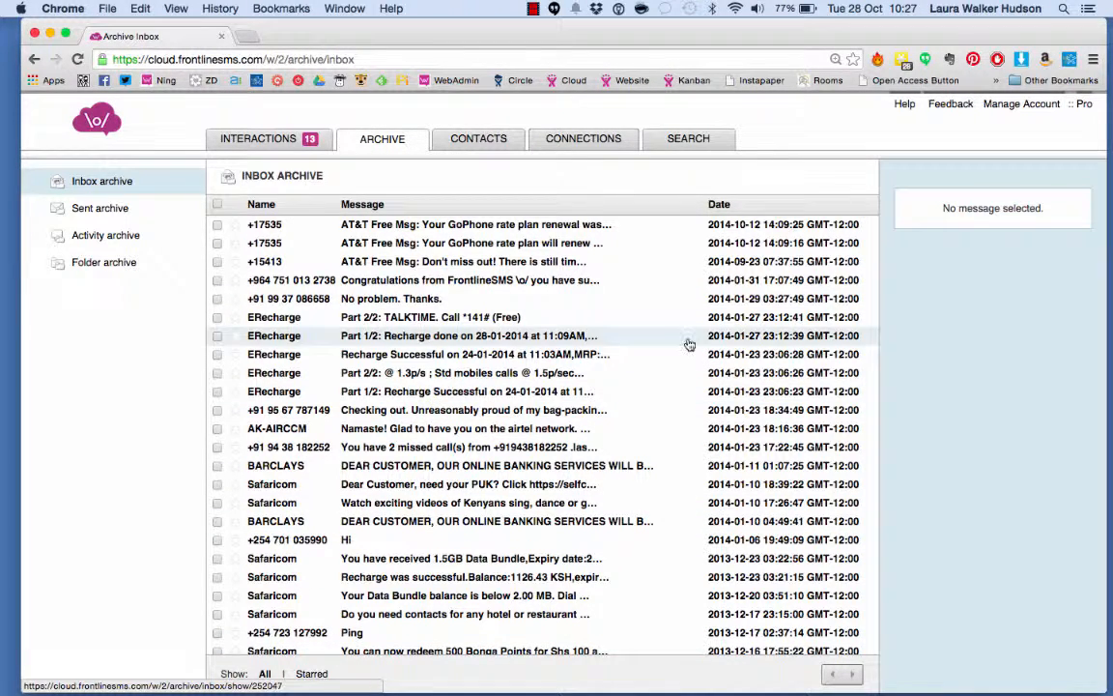
pyautogui.click(120, 212)
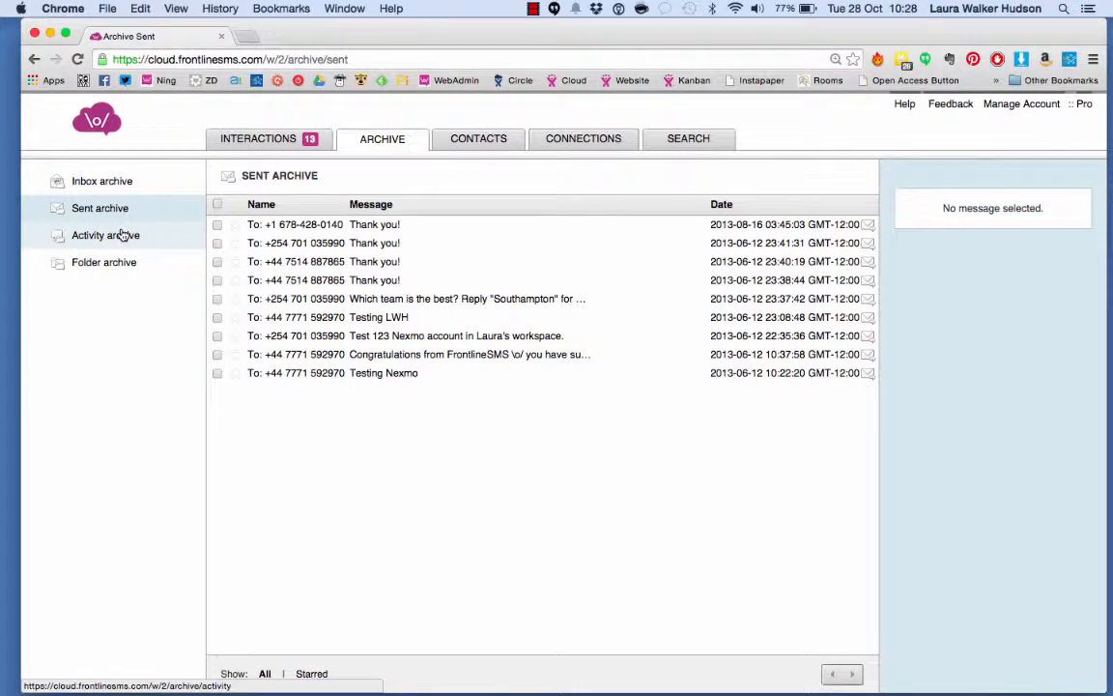
pyautogui.click(123, 235)
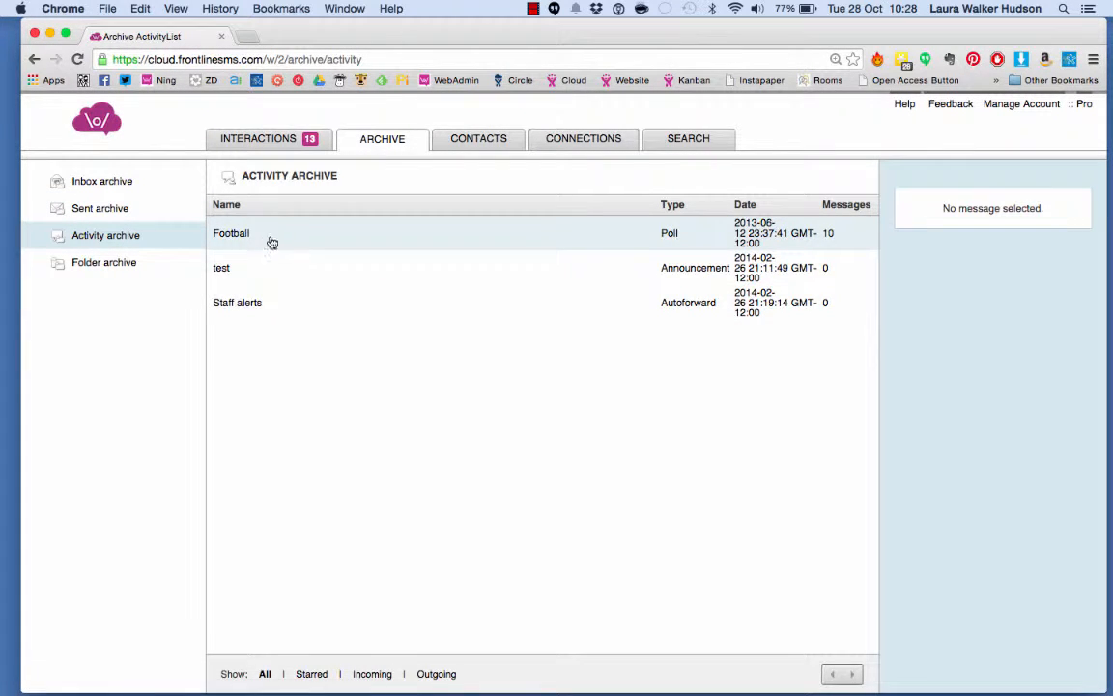
pyautogui.click(105, 258)
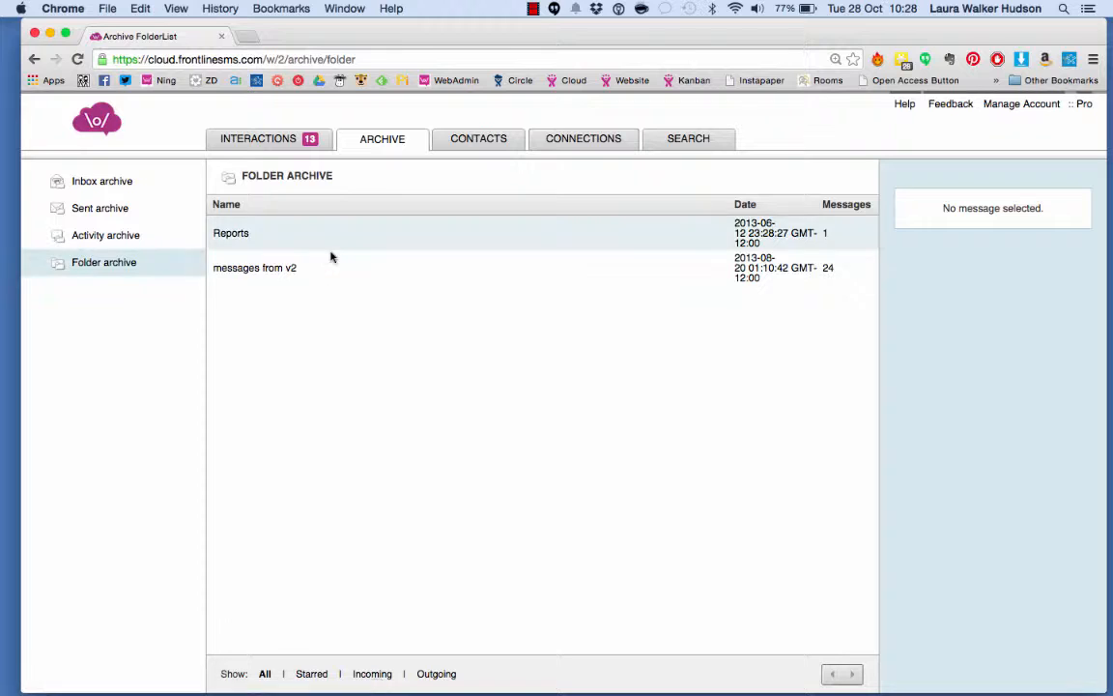
# Open the contact import dialog from the contacts section
pyautogui.click(460, 142)
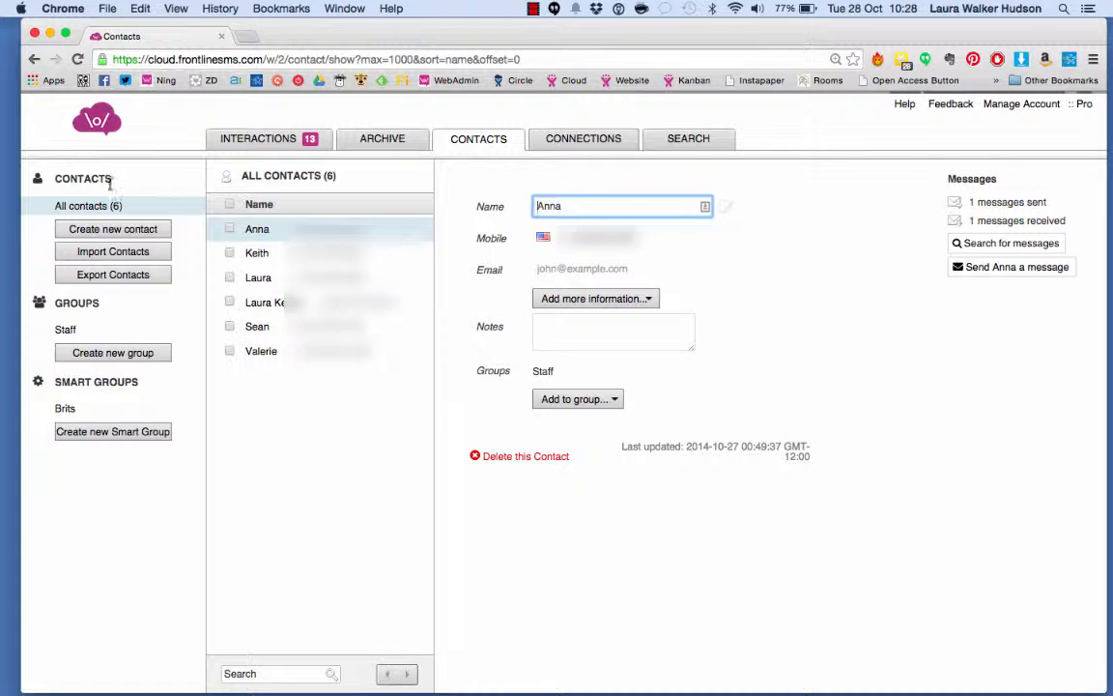
pyautogui.click(100, 256)
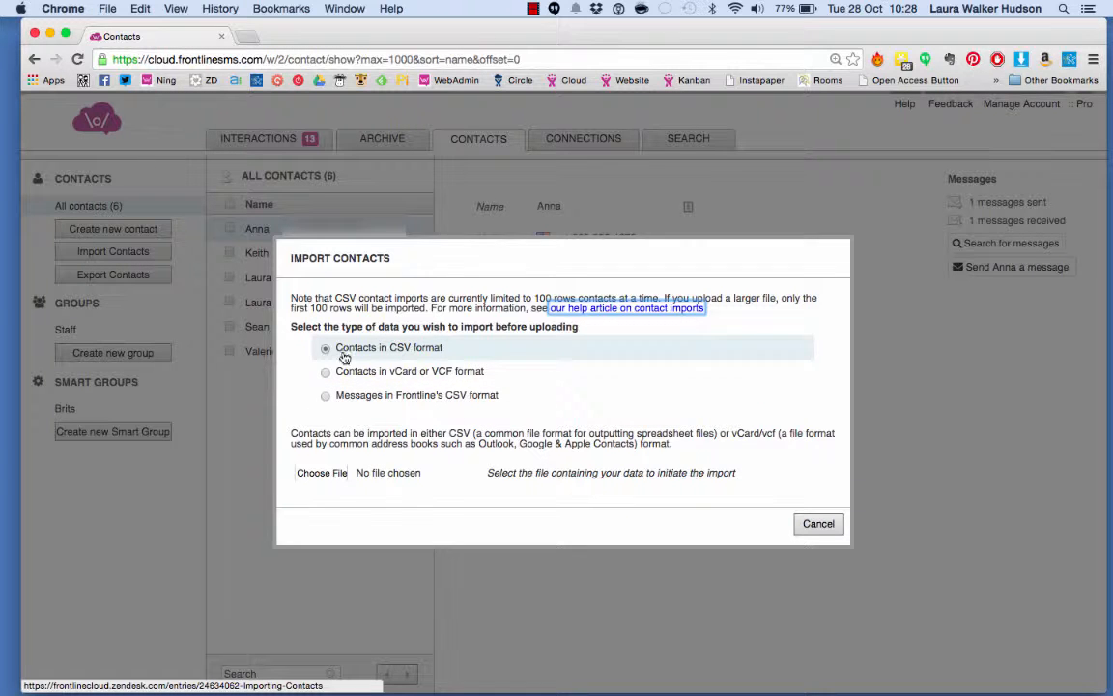
# Import contacts from the FrontlineSMS_Co...rt_20141013.csv file in Downloads, importing all contacts and dismissing the notice
pyautogui.click(321, 472)
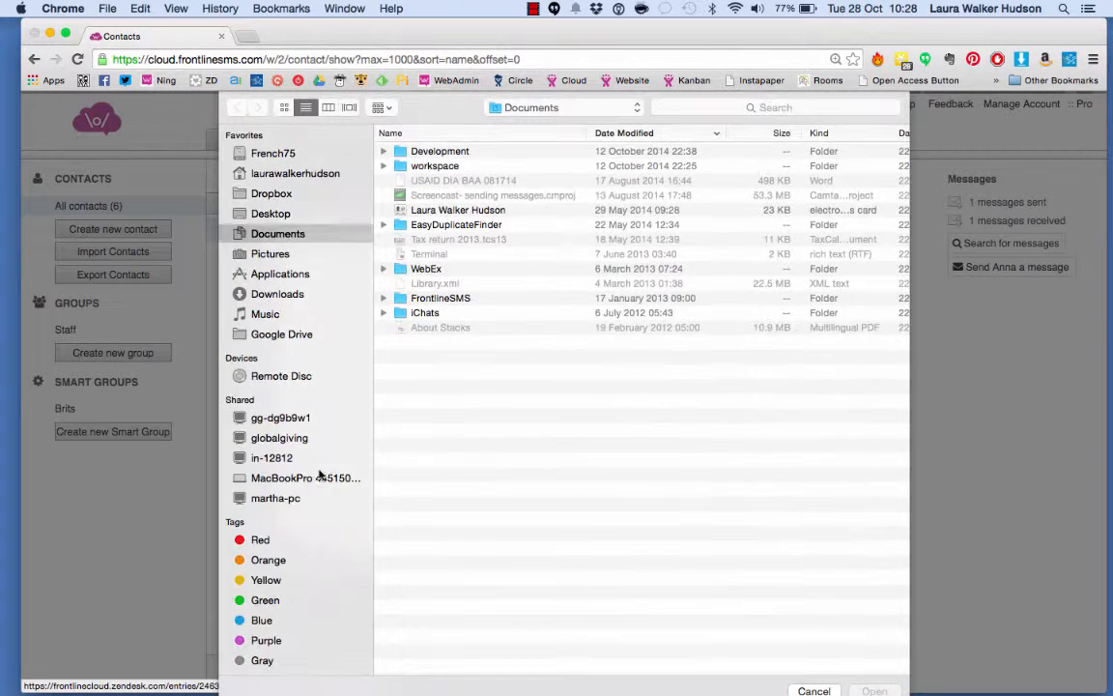
pyautogui.click(277, 295)
pyautogui.click(473, 151)
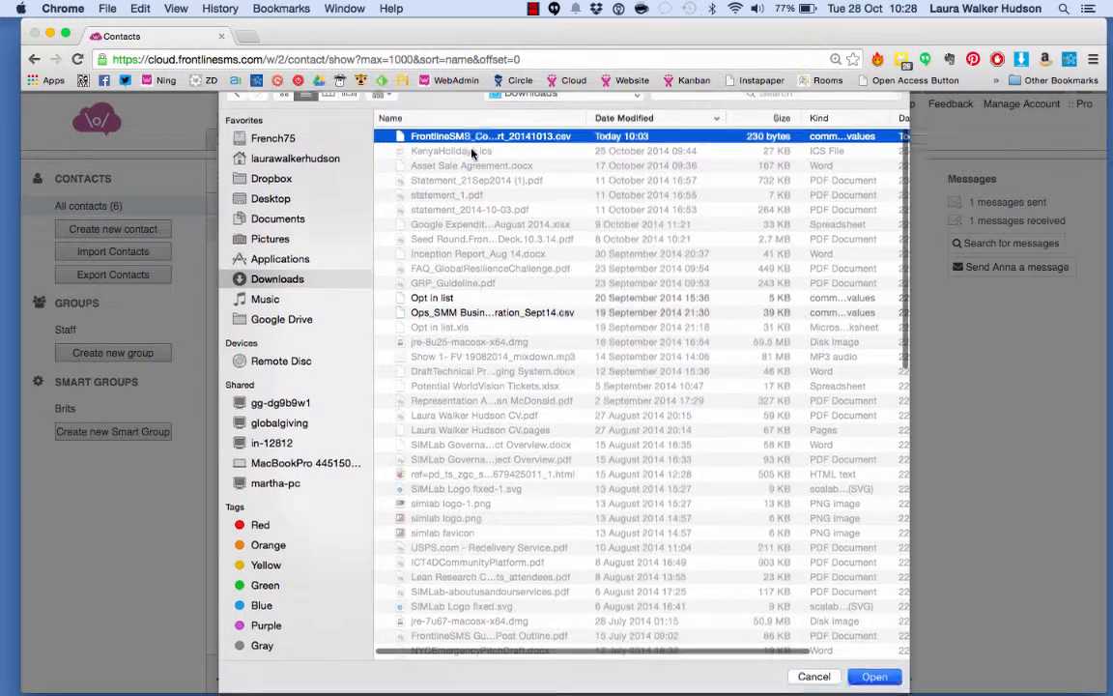
pyautogui.press('Return')
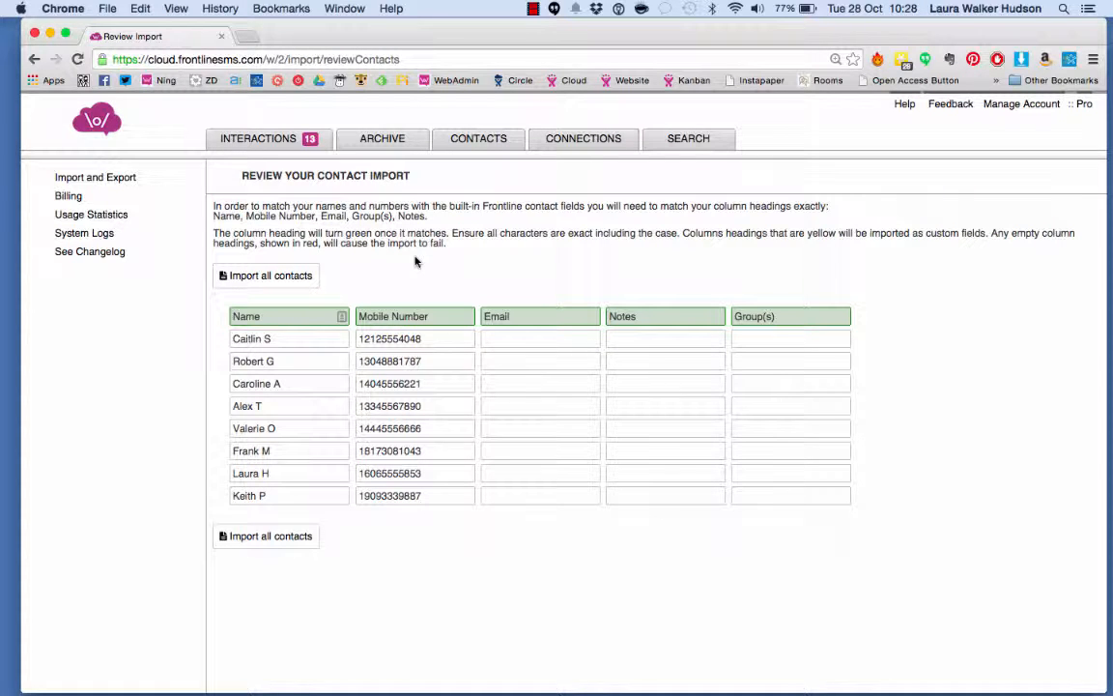
pyautogui.click(271, 537)
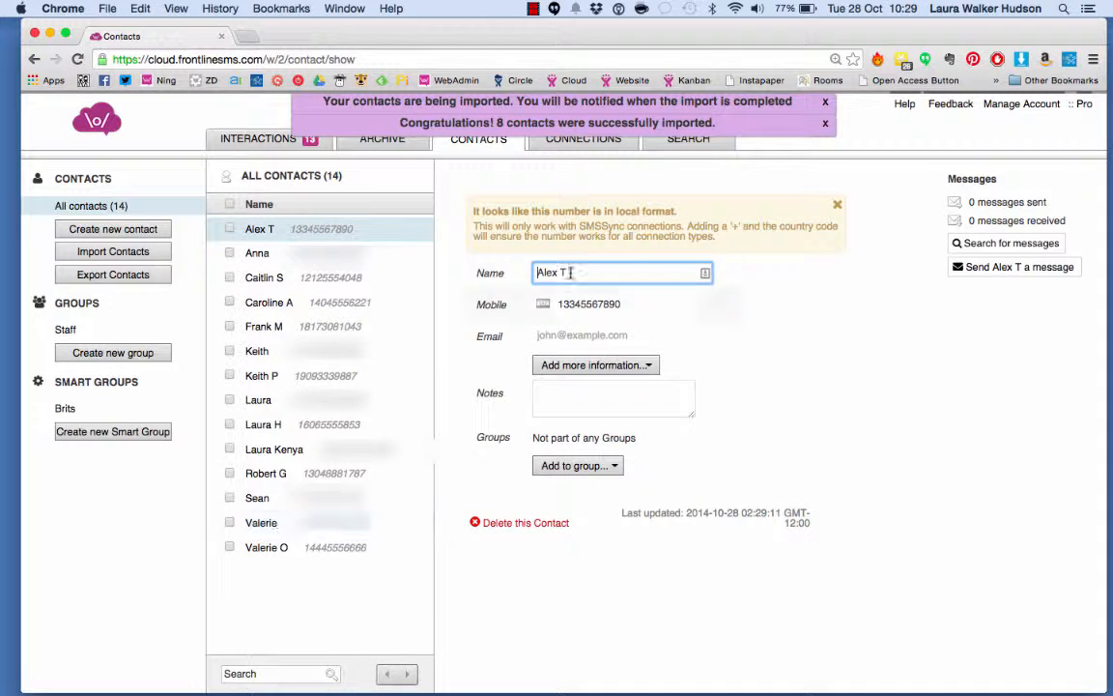
pyautogui.click(826, 101)
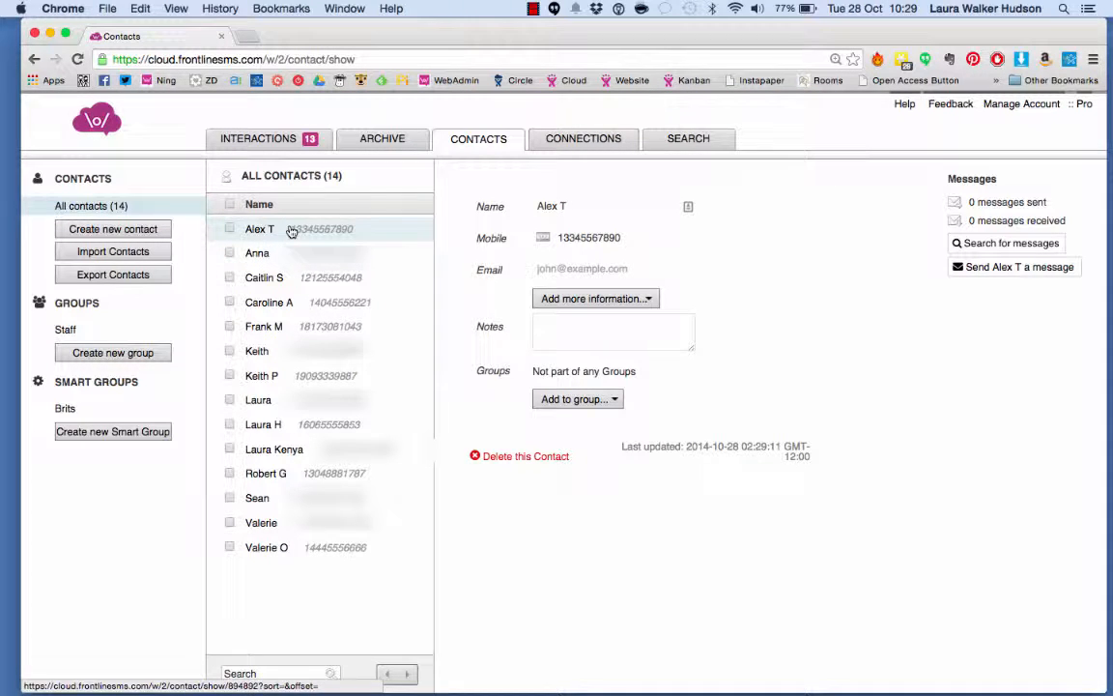
# Preview the contact export format options without exporting, and view the connection settings
pyautogui.click(105, 278)
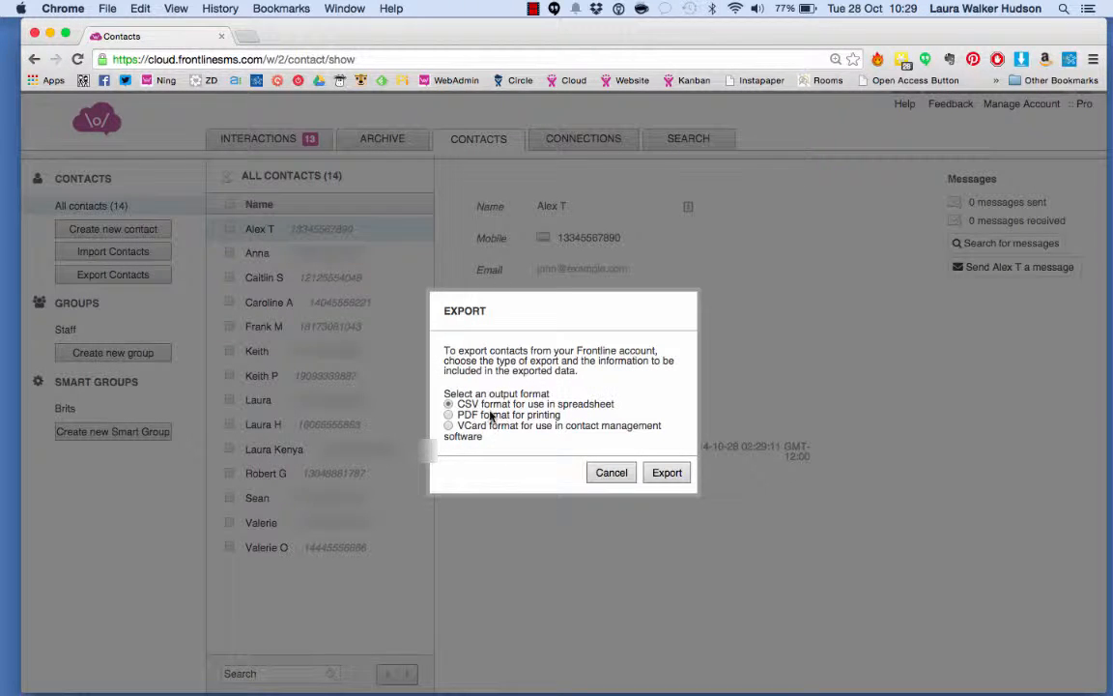
pyautogui.click(619, 472)
pyautogui.click(584, 139)
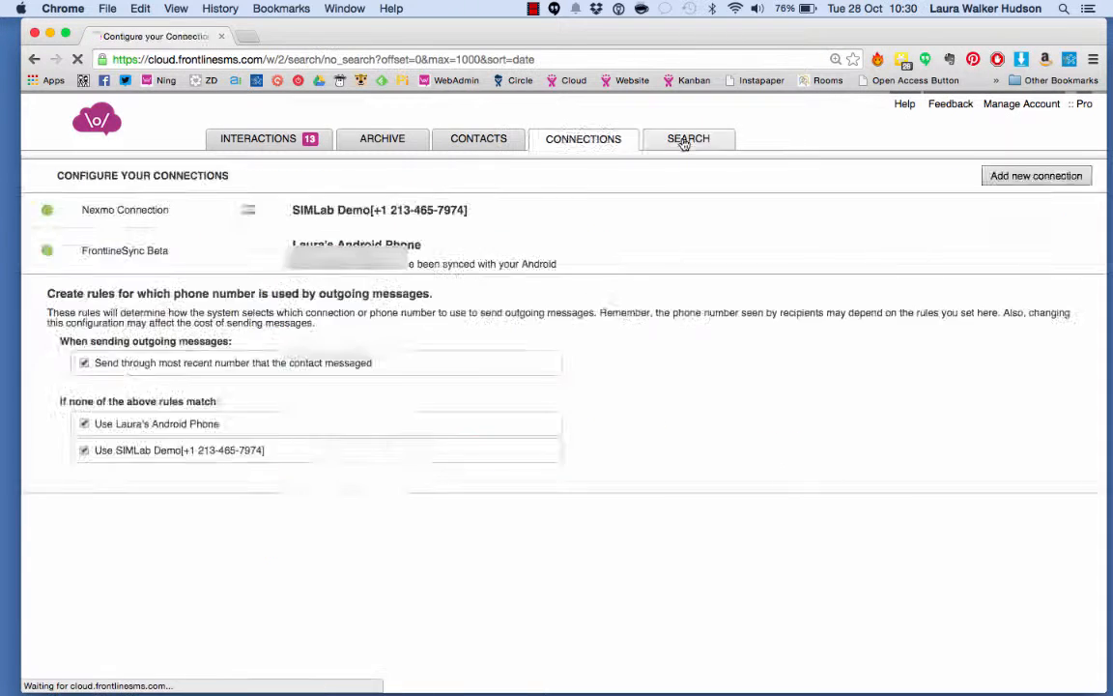
# Search all messages for the keyword yes
pyautogui.click(686, 140)
pyautogui.click(123, 209)
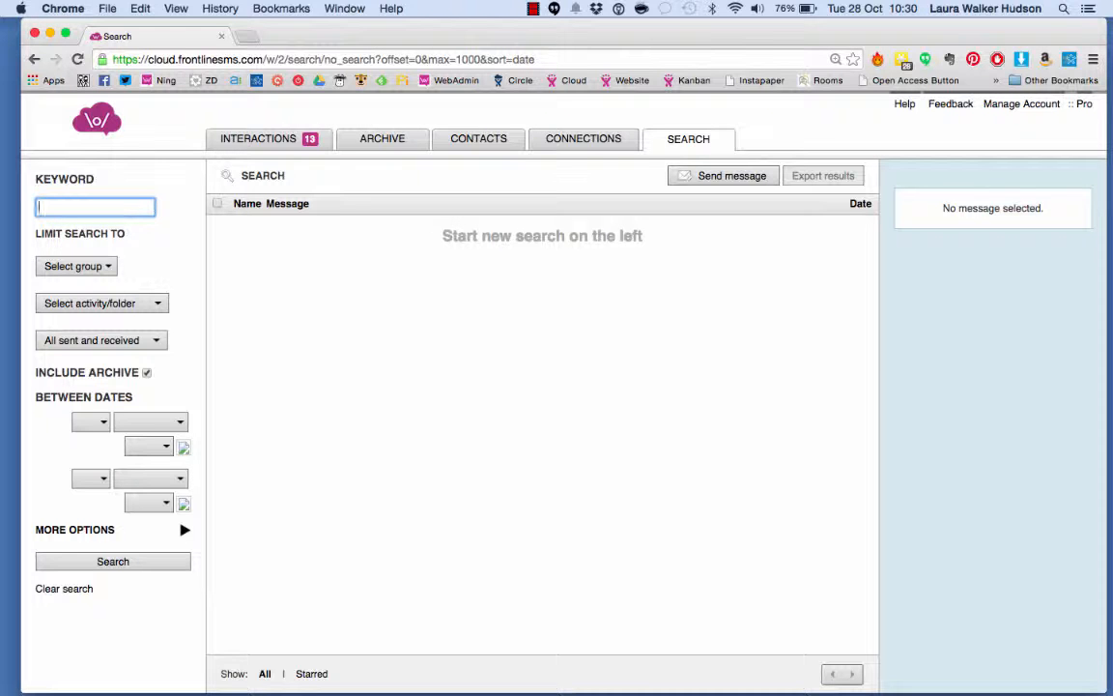
pyautogui.press('Return')
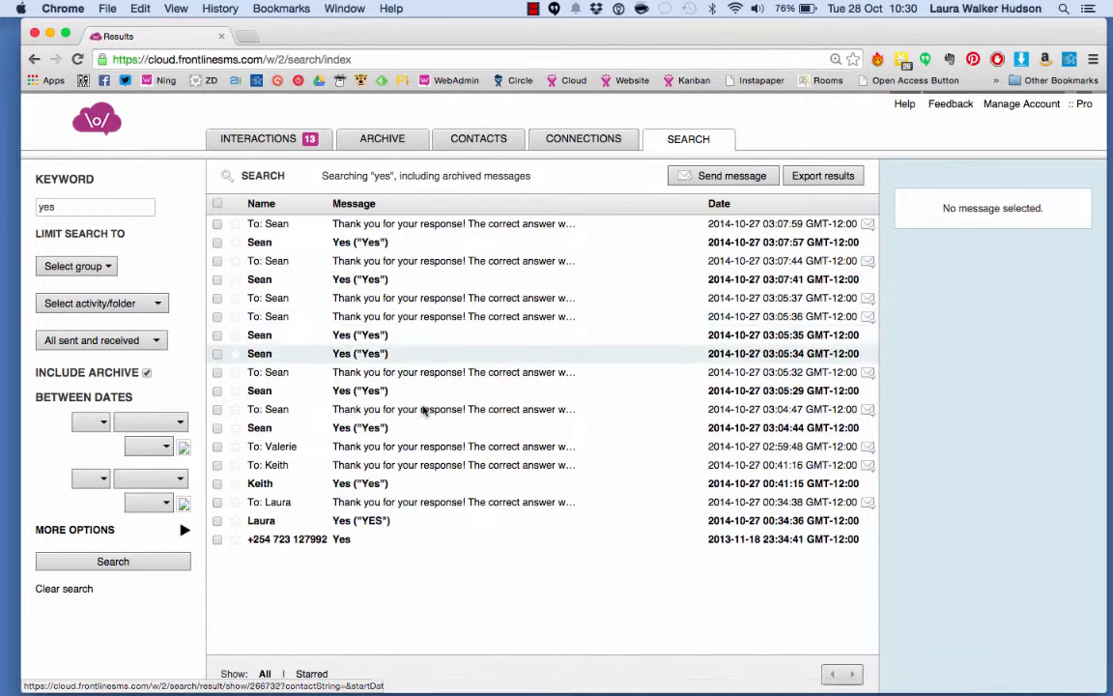
# Limit the search to dates between 1 October 2014 and 31 October 2014 and run it again
pyautogui.click(91, 422)
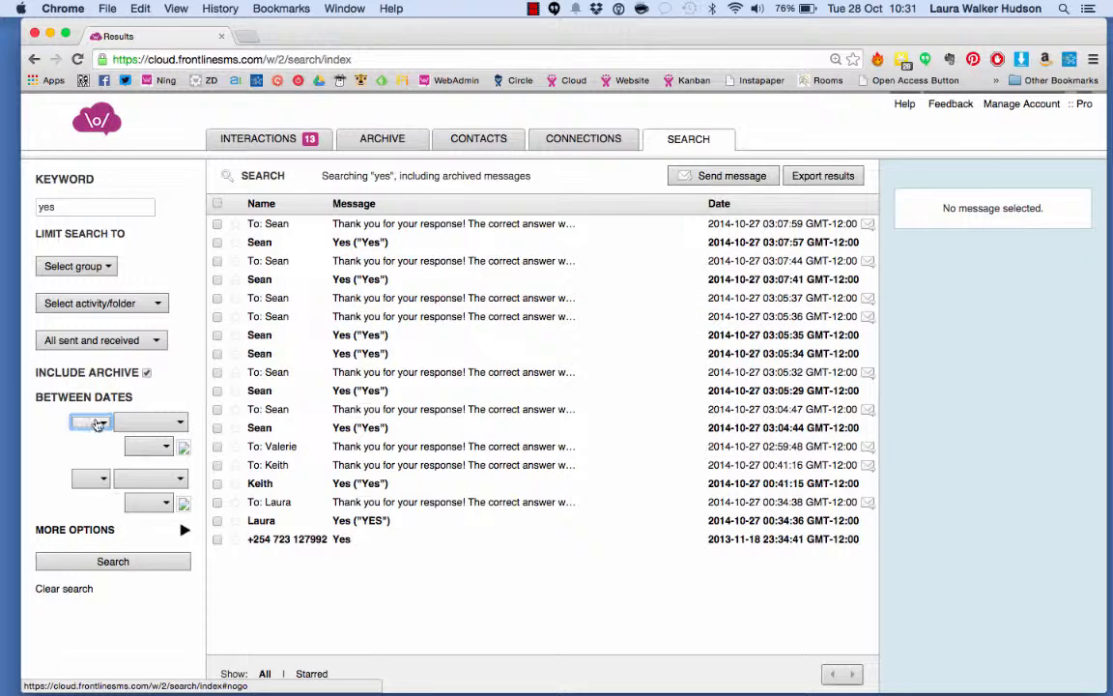
pyautogui.click(91, 423)
pyautogui.click(95, 461)
pyautogui.click(153, 425)
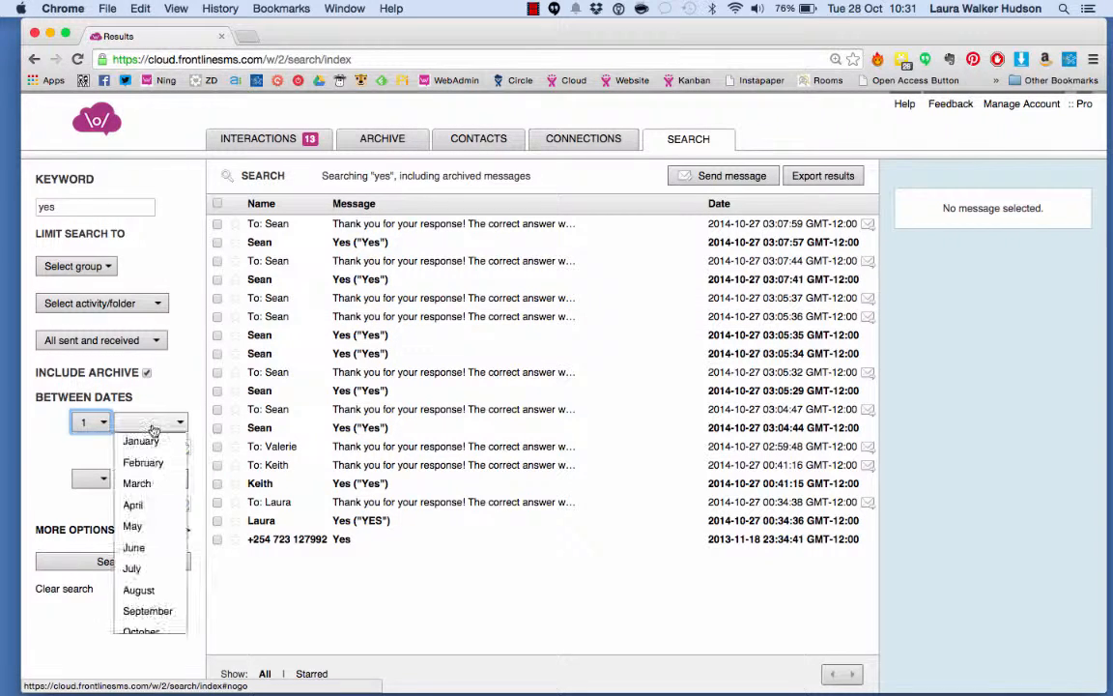
pyautogui.click(145, 630)
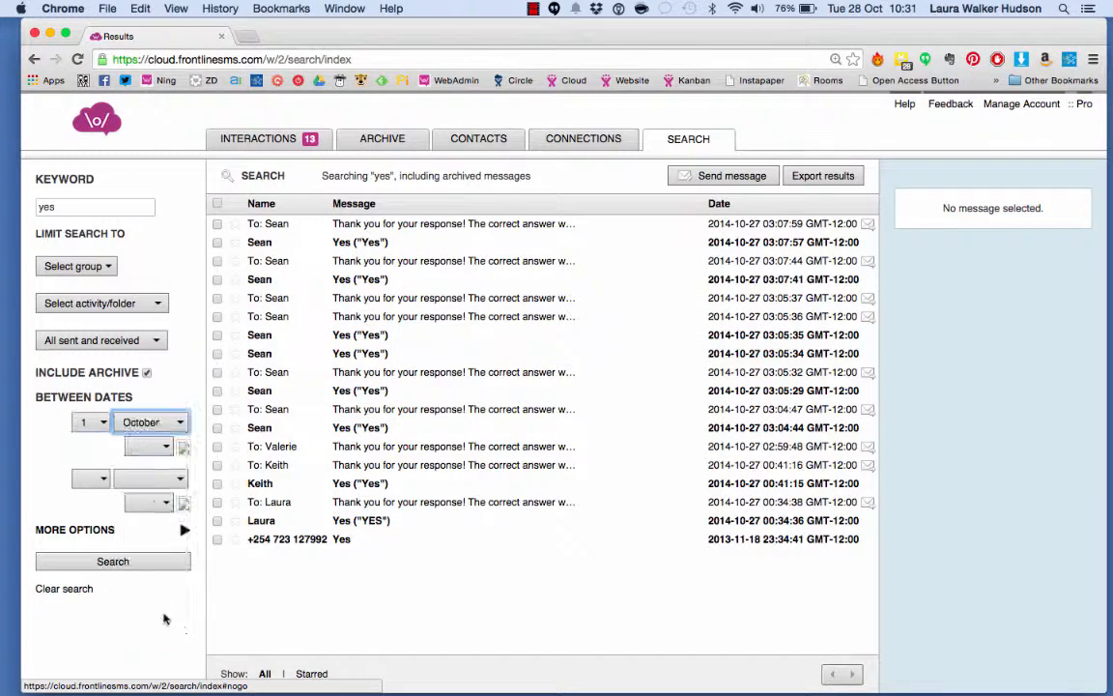
pyautogui.click(145, 447)
pyautogui.scroll(-20, 149, 616)
pyautogui.click(147, 644)
pyautogui.click(98, 481)
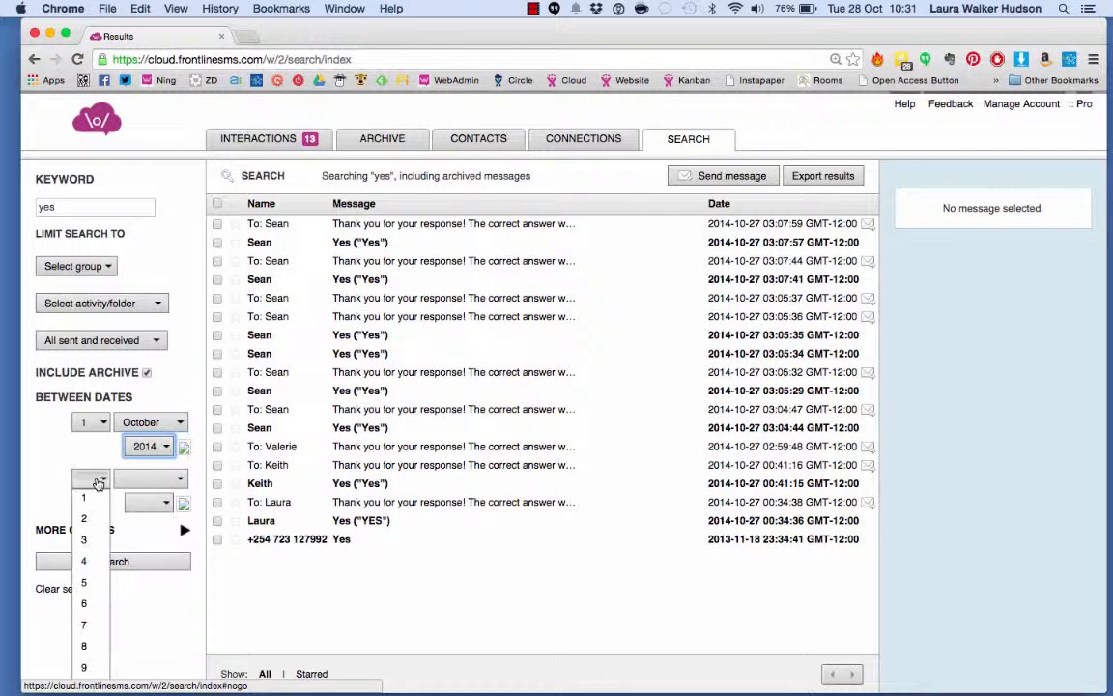
pyautogui.scroll(-5, 77, 622)
pyautogui.click(86, 676)
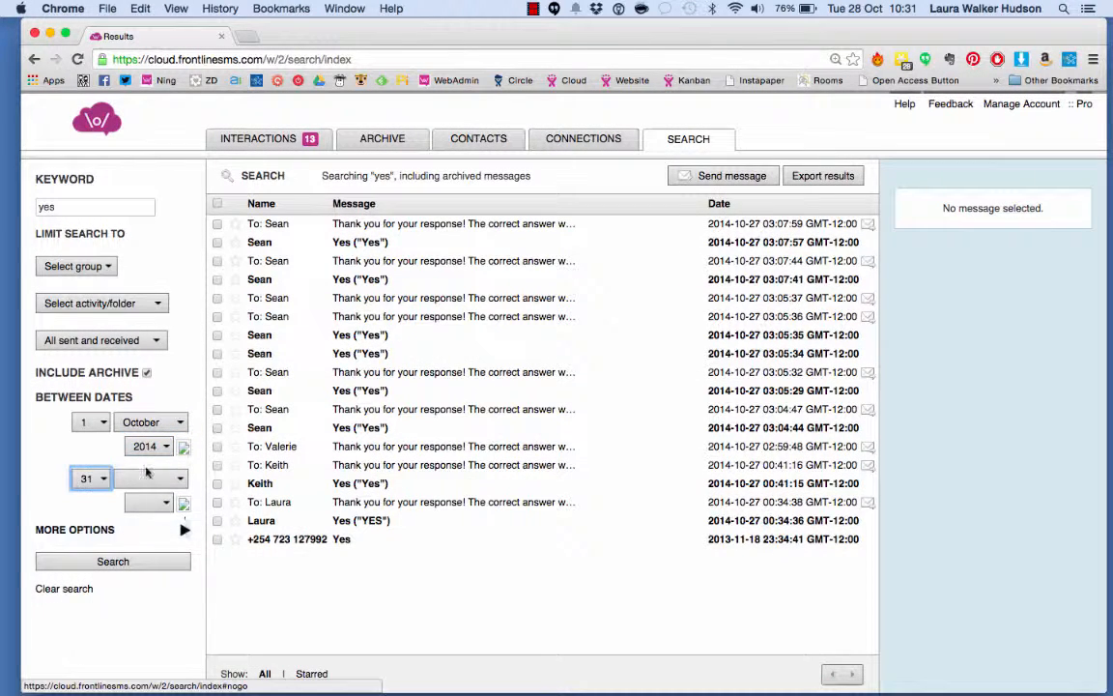
pyautogui.click(184, 502)
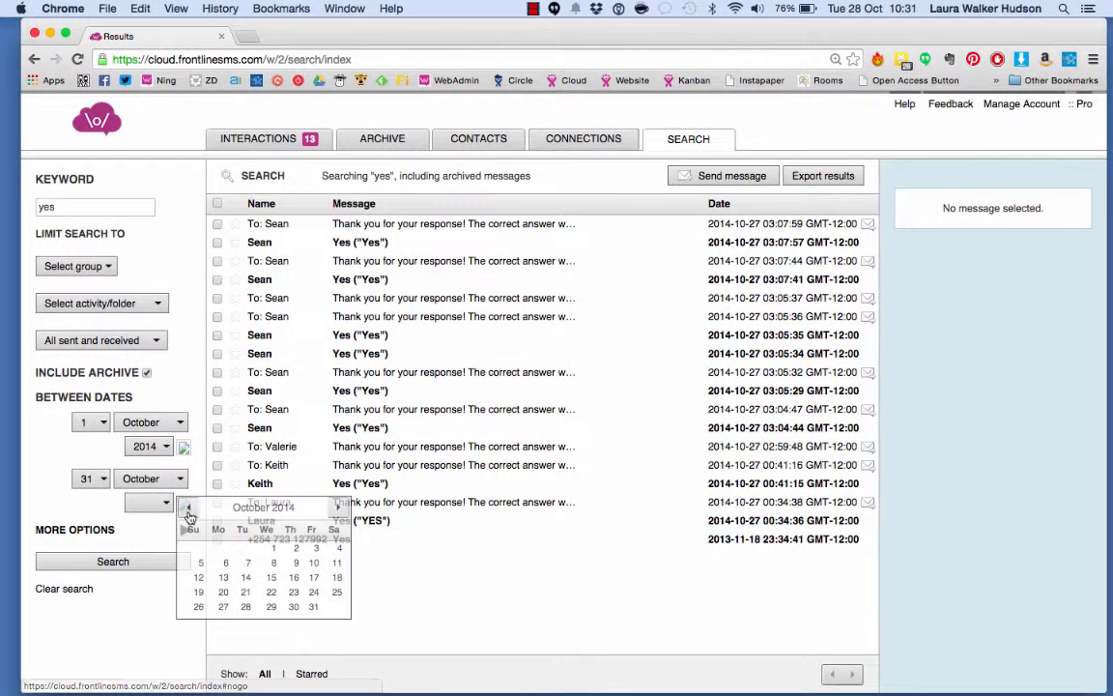
pyautogui.click(313, 606)
pyautogui.click(112, 562)
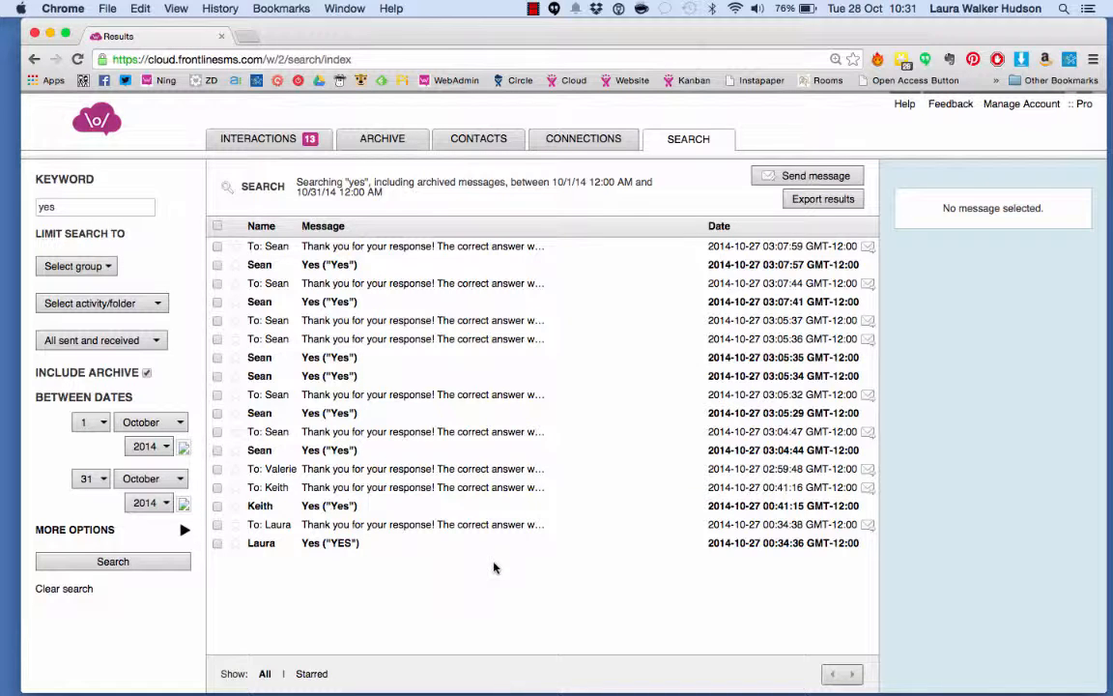
# Restrict the search to the Staff group and rerun it
pyautogui.click(113, 560)
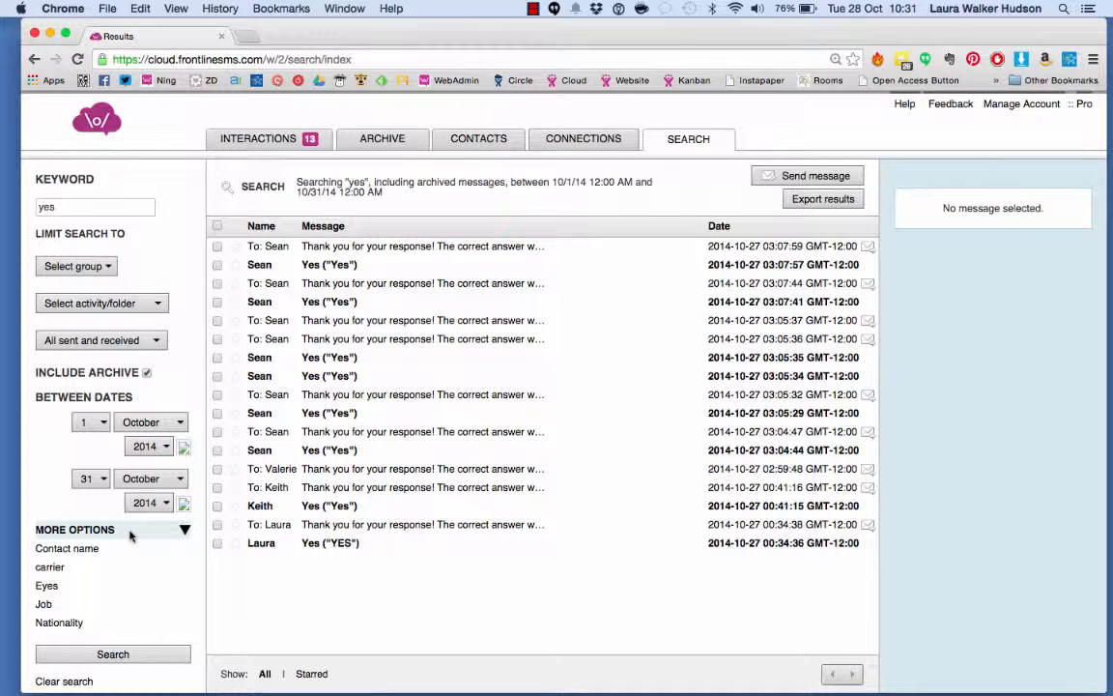
pyautogui.click(108, 268)
pyautogui.click(109, 268)
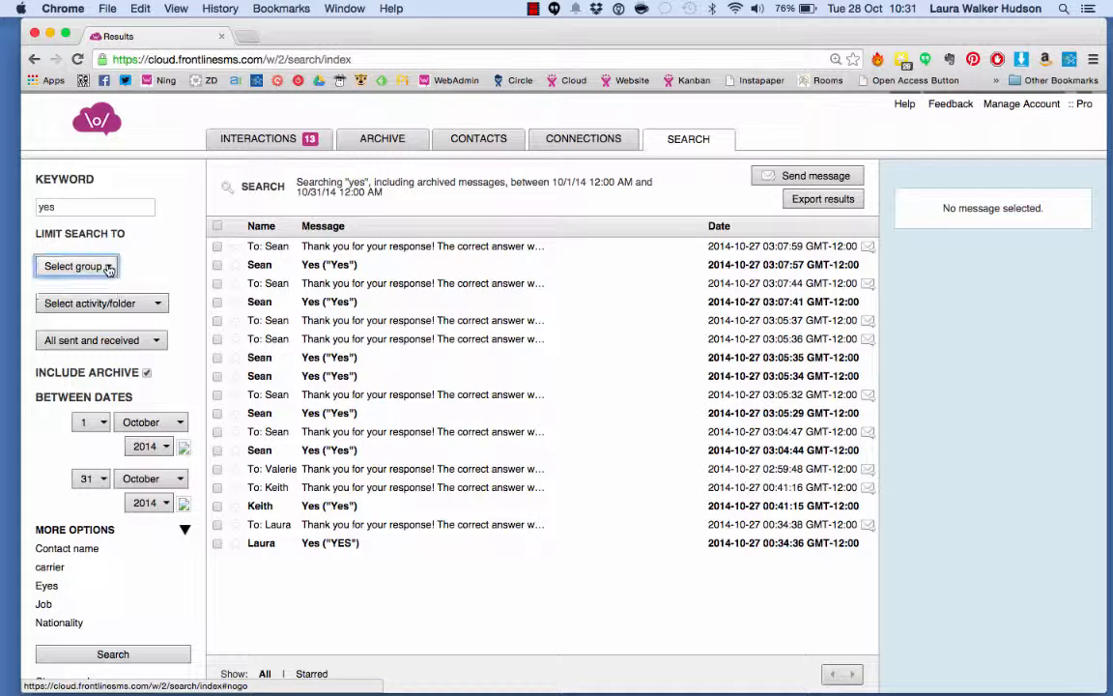
pyautogui.click(108, 268)
pyautogui.click(101, 287)
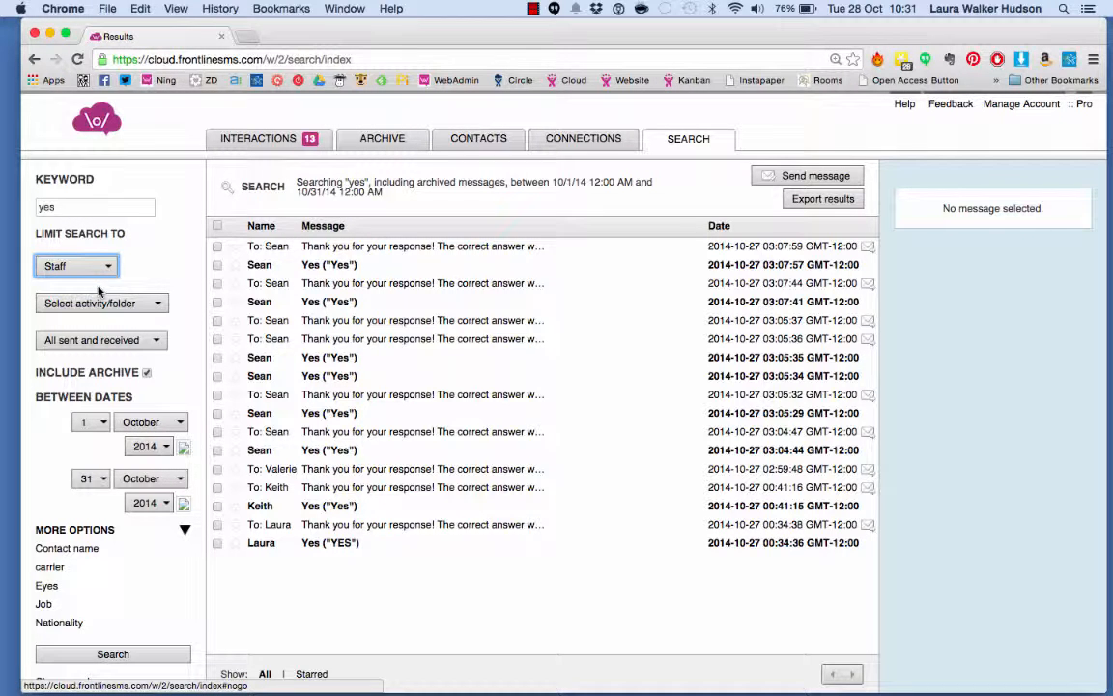
pyautogui.click(170, 656)
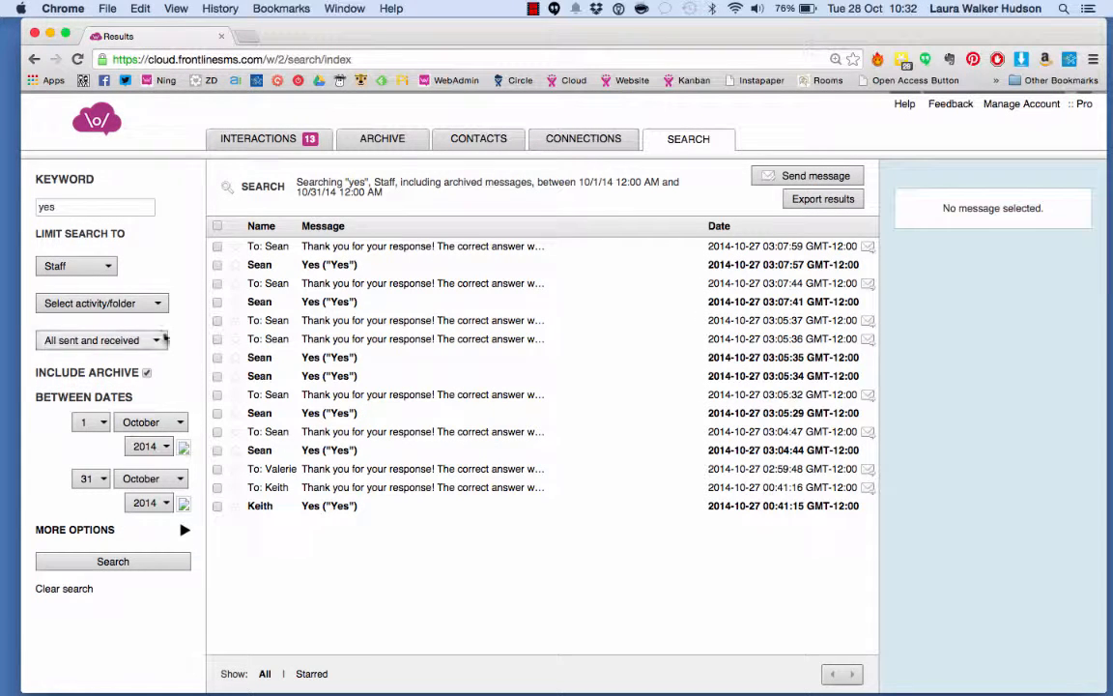
# Restrict the search to the Southampton poll activity and rerun it
pyautogui.click(151, 304)
pyautogui.click(101, 389)
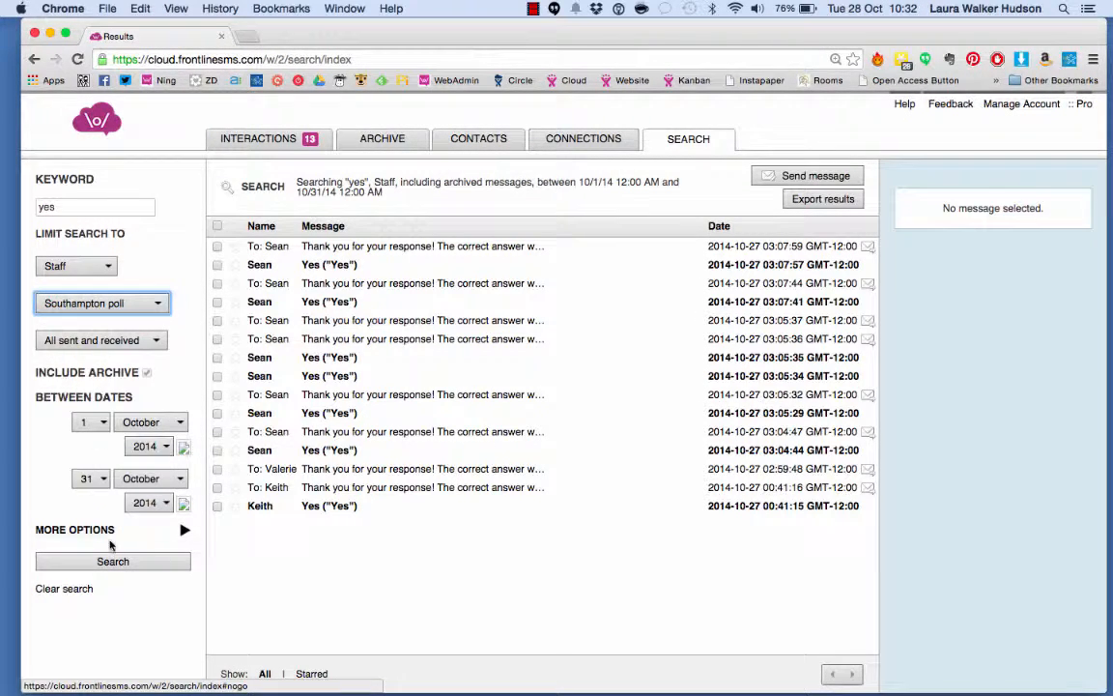
pyautogui.click(111, 562)
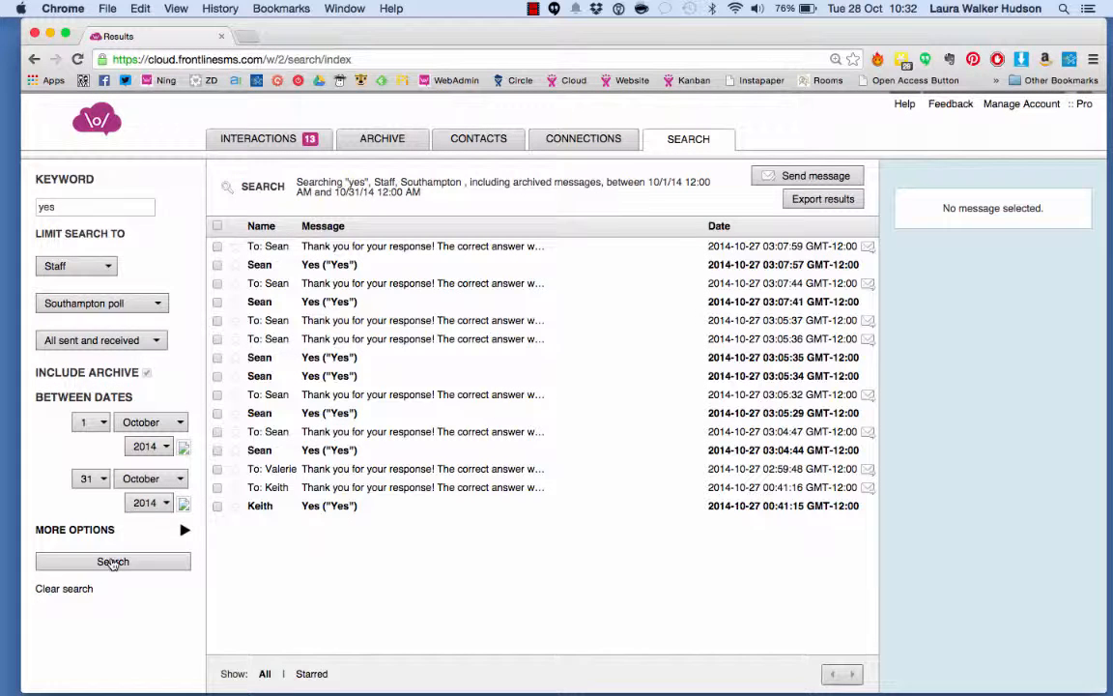
# Limit the search to only received messages and rerun it
pyautogui.click(145, 340)
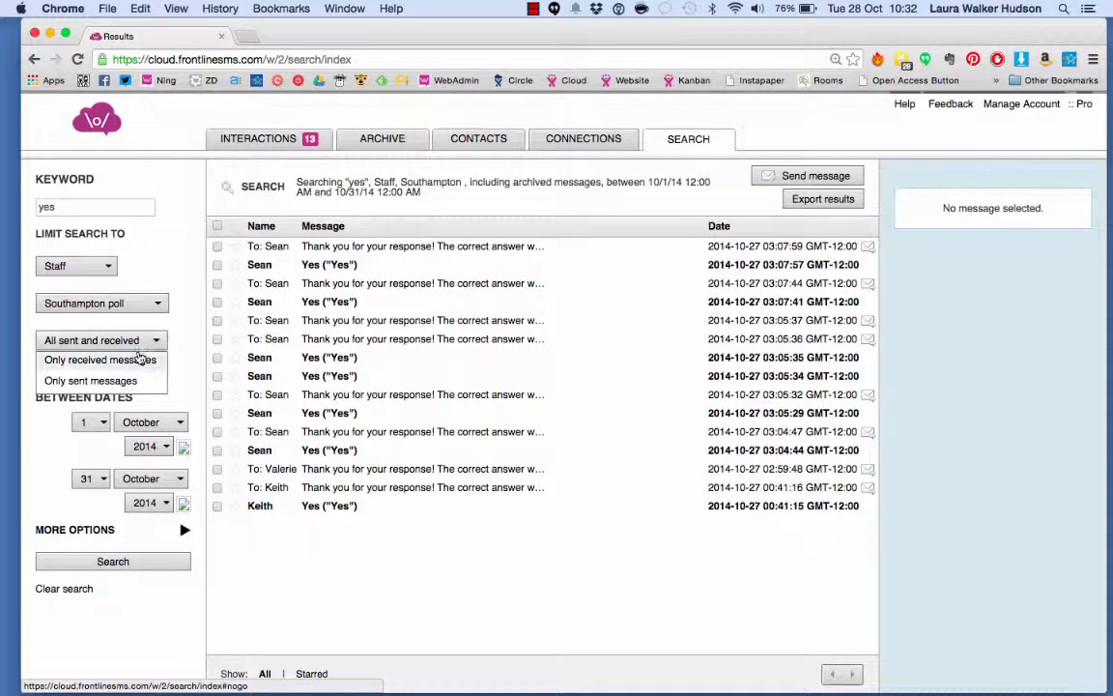
pyautogui.click(138, 360)
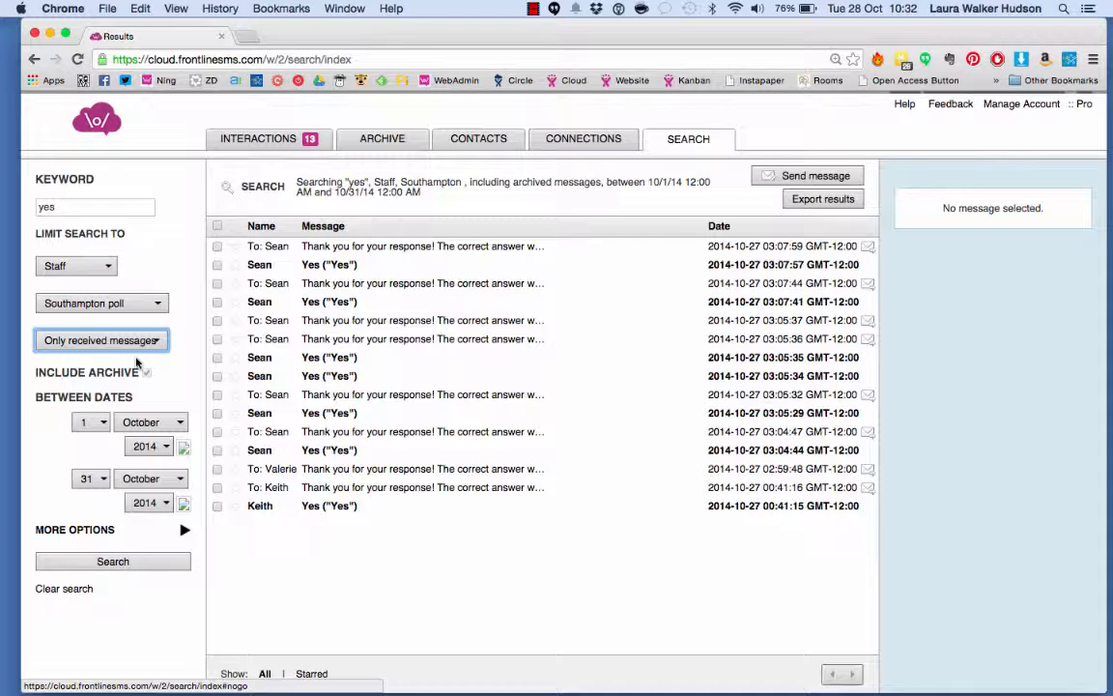
pyautogui.click(129, 561)
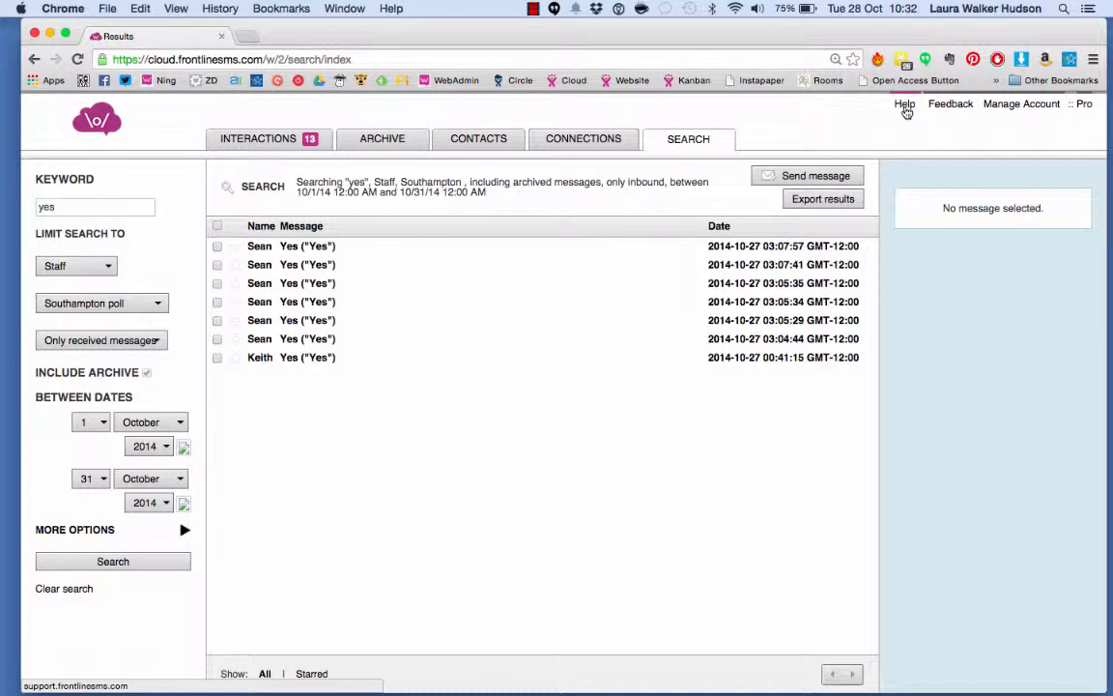
# Open the help and support site and browse its FAQ and help article lists
pyautogui.click(904, 104)
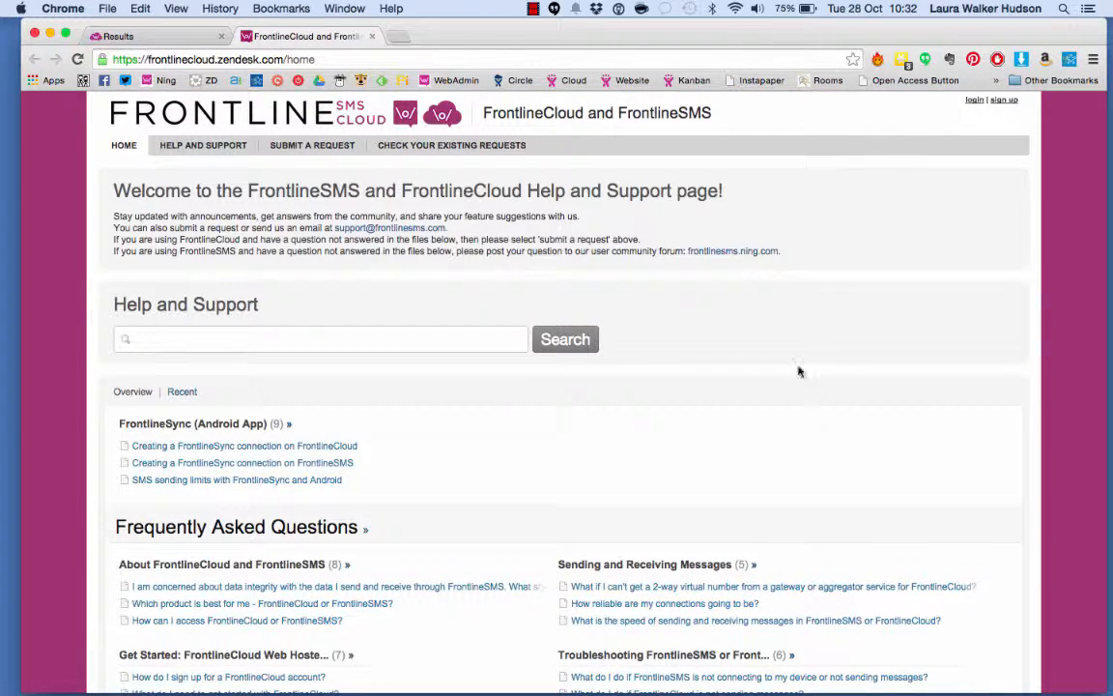
pyautogui.scroll(-5, 797, 423)
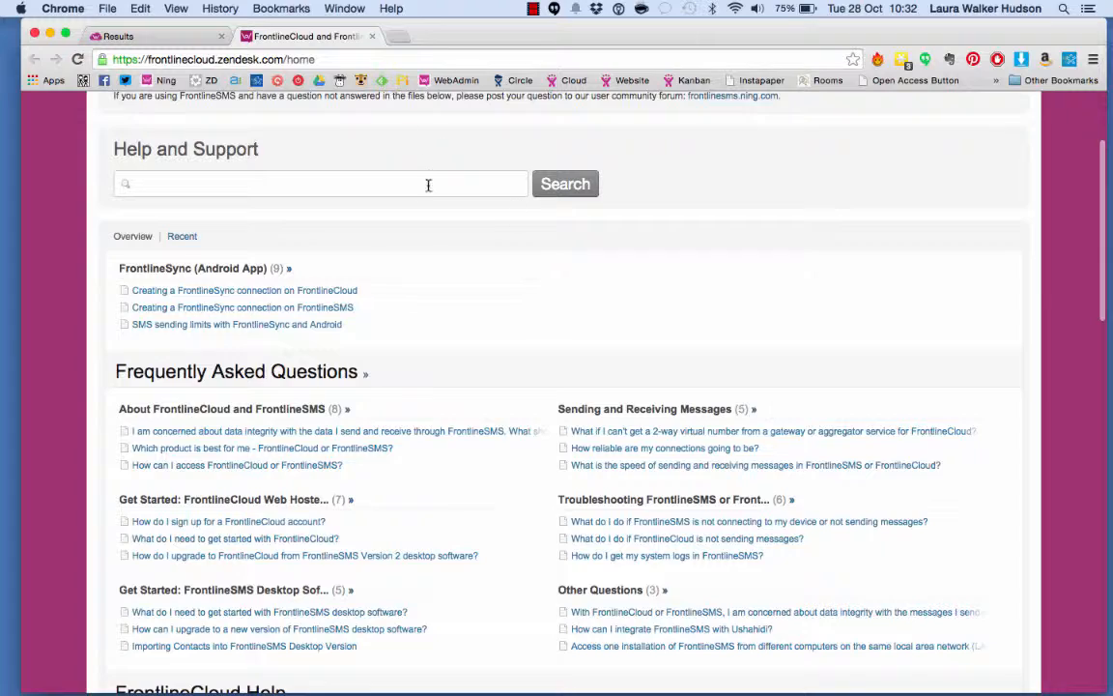
pyautogui.scroll(-5, 429, 188)
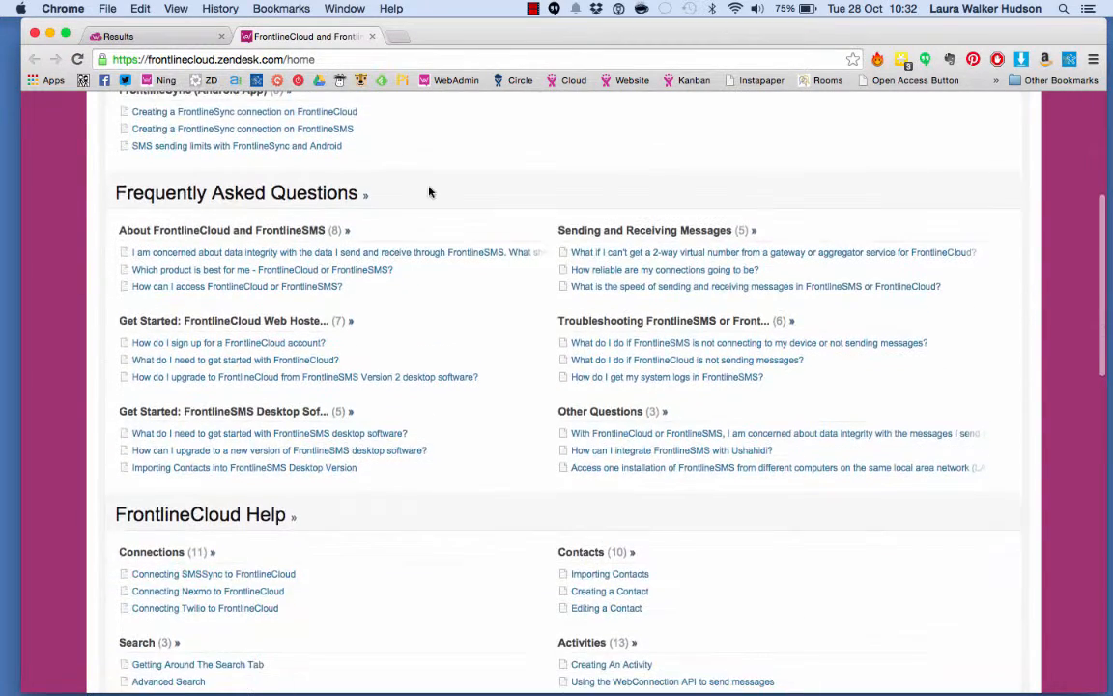
pyautogui.scroll(-1, 429, 192)
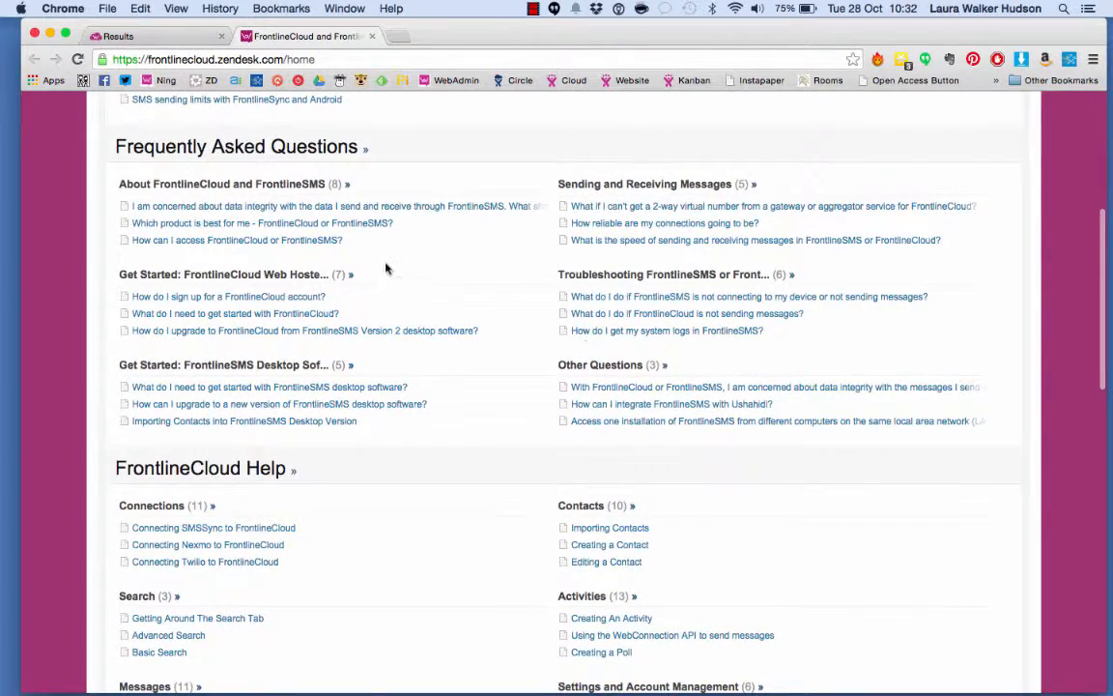
pyautogui.scroll(-4, 402, 276)
pyautogui.scroll(-15, 402, 275)
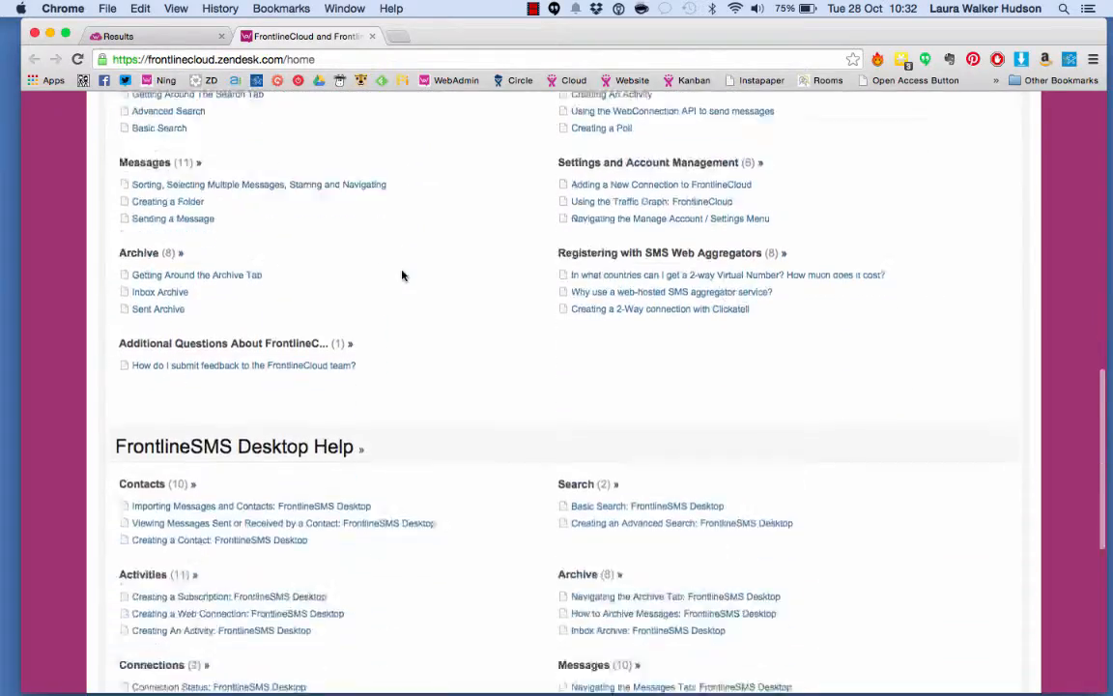
pyautogui.scroll(-3, 402, 275)
pyautogui.scroll(20, 402, 275)
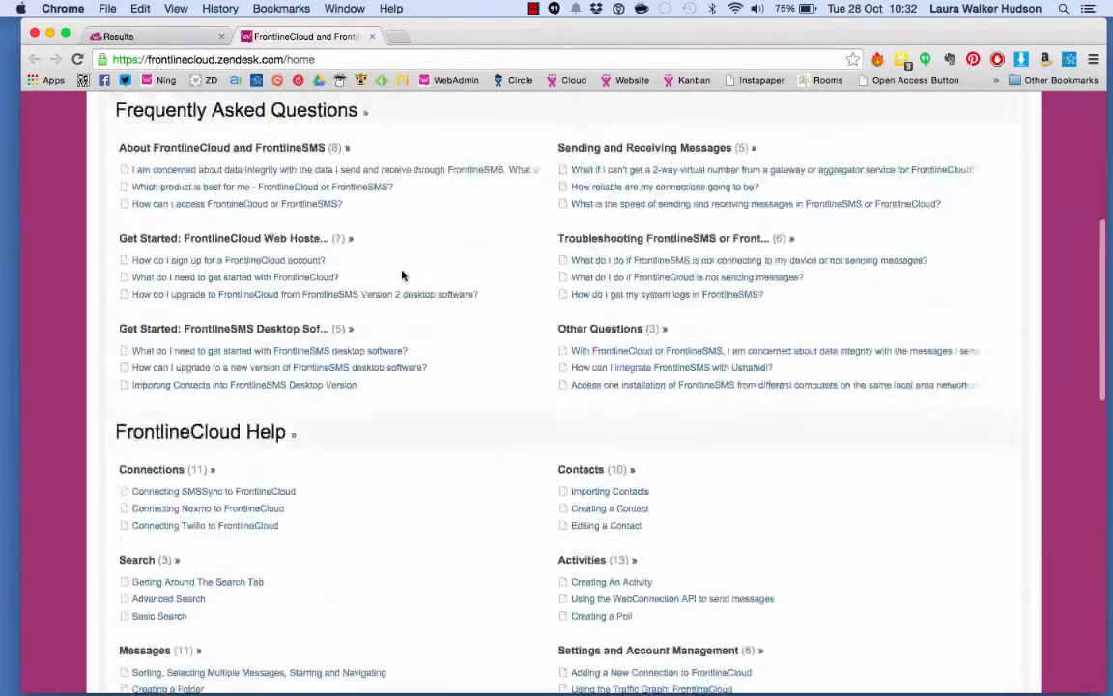
pyautogui.scroll(1, 402, 275)
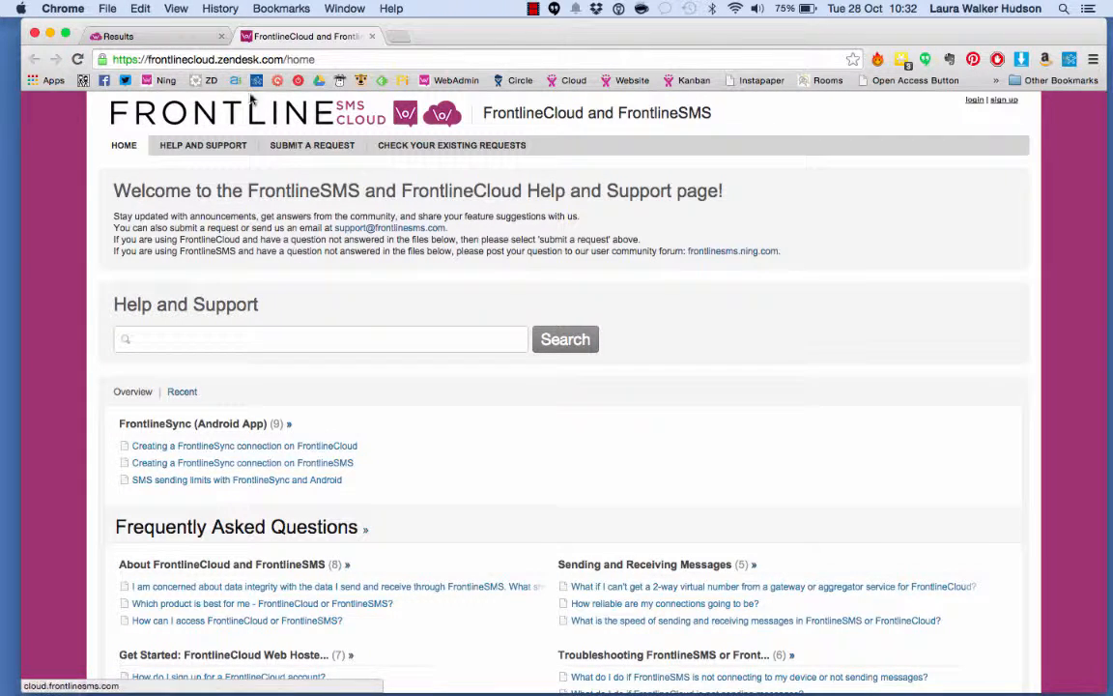
# Open the feedback form, review its feedback type options, and cancel it
pyautogui.click(181, 38)
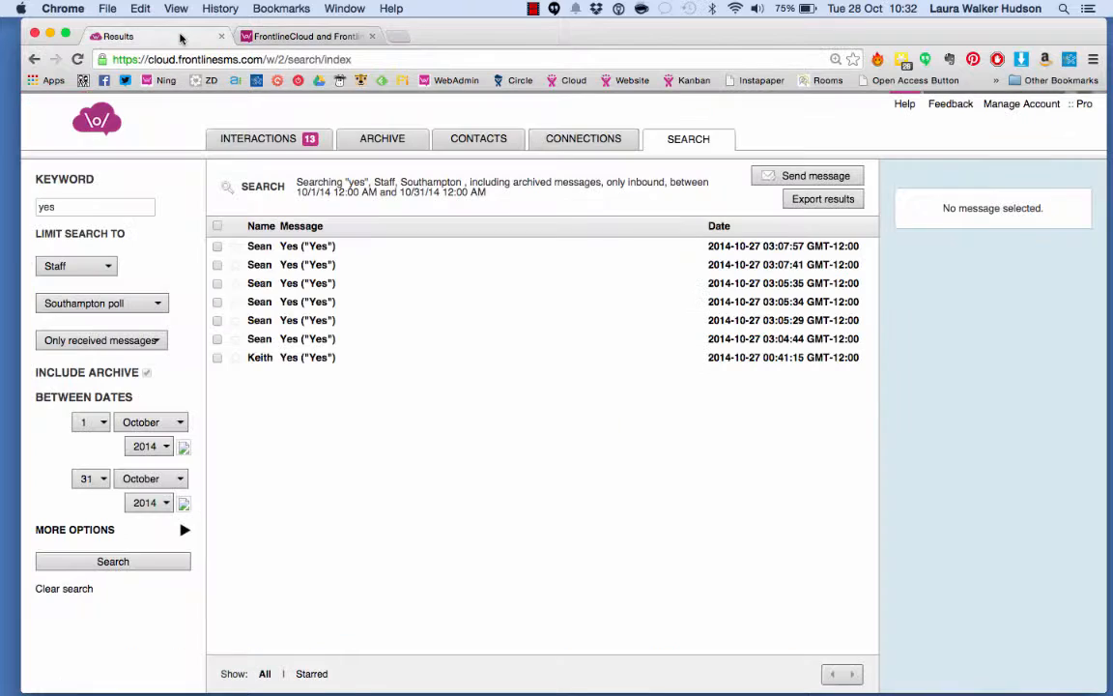
pyautogui.click(952, 106)
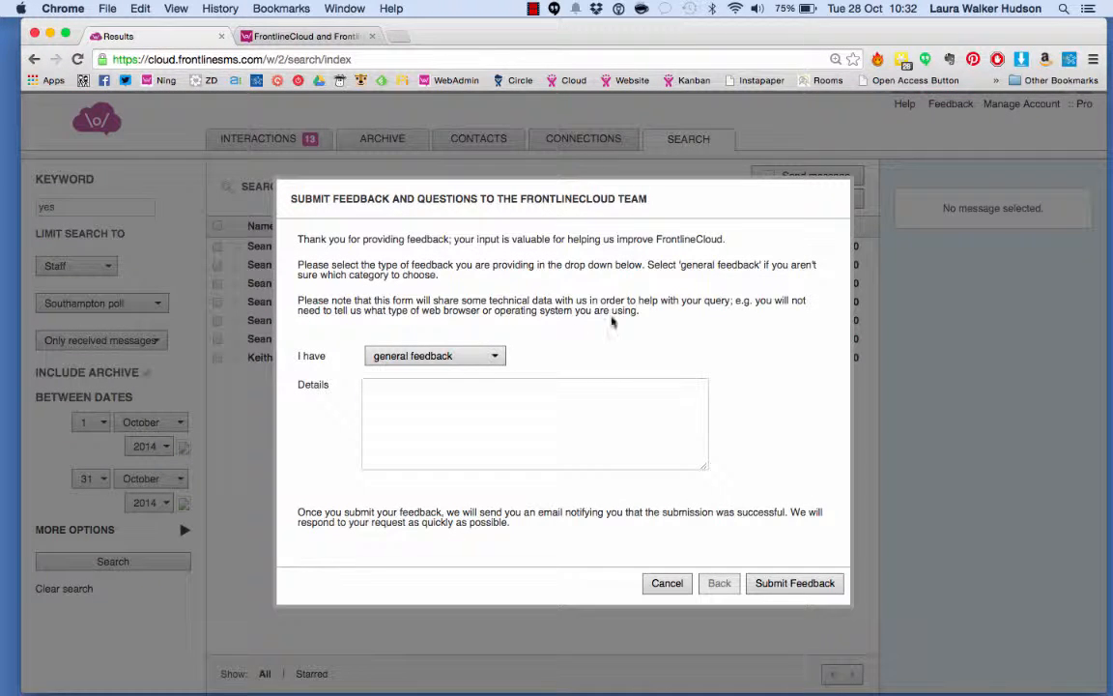
pyautogui.click(498, 359)
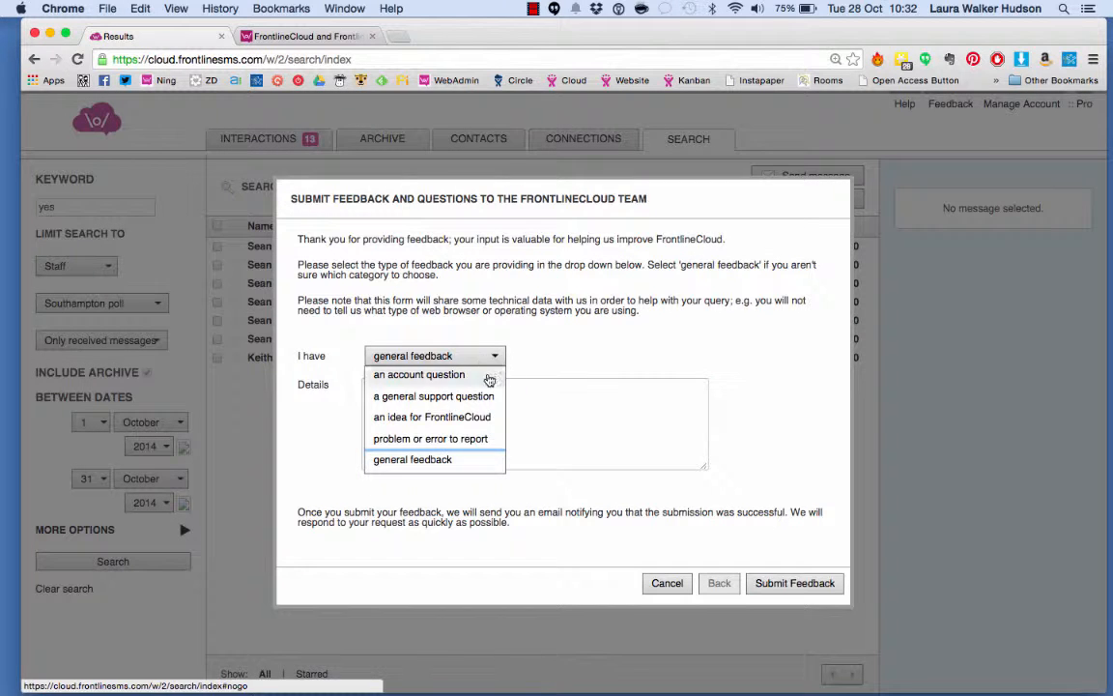
pyautogui.click(783, 330)
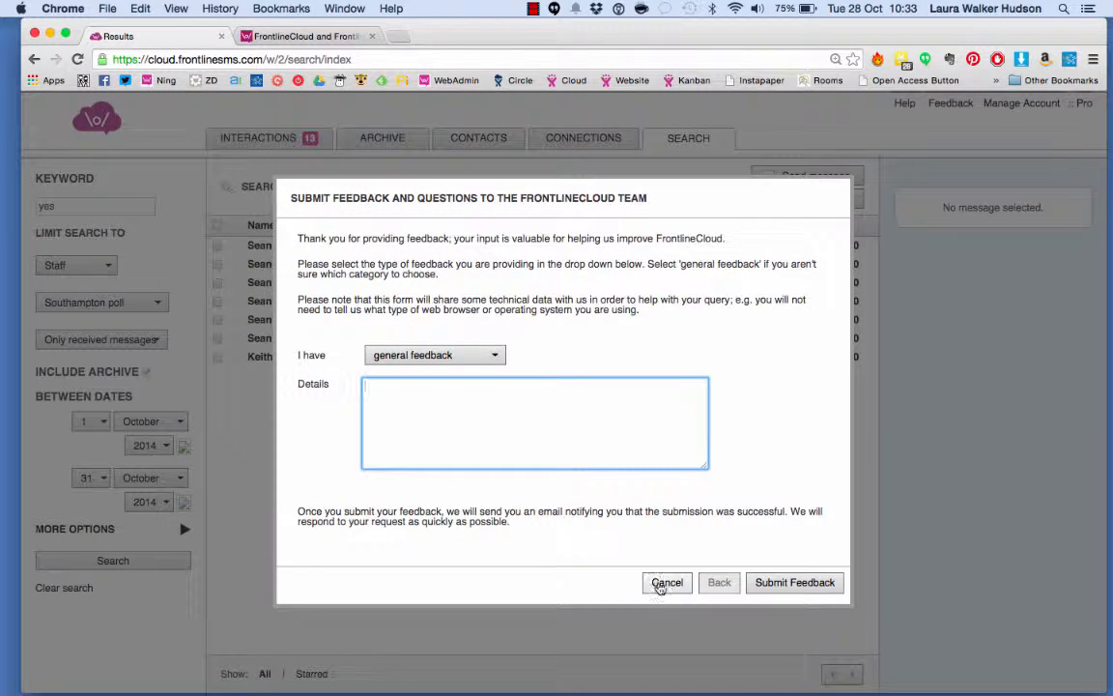
pyautogui.click(660, 584)
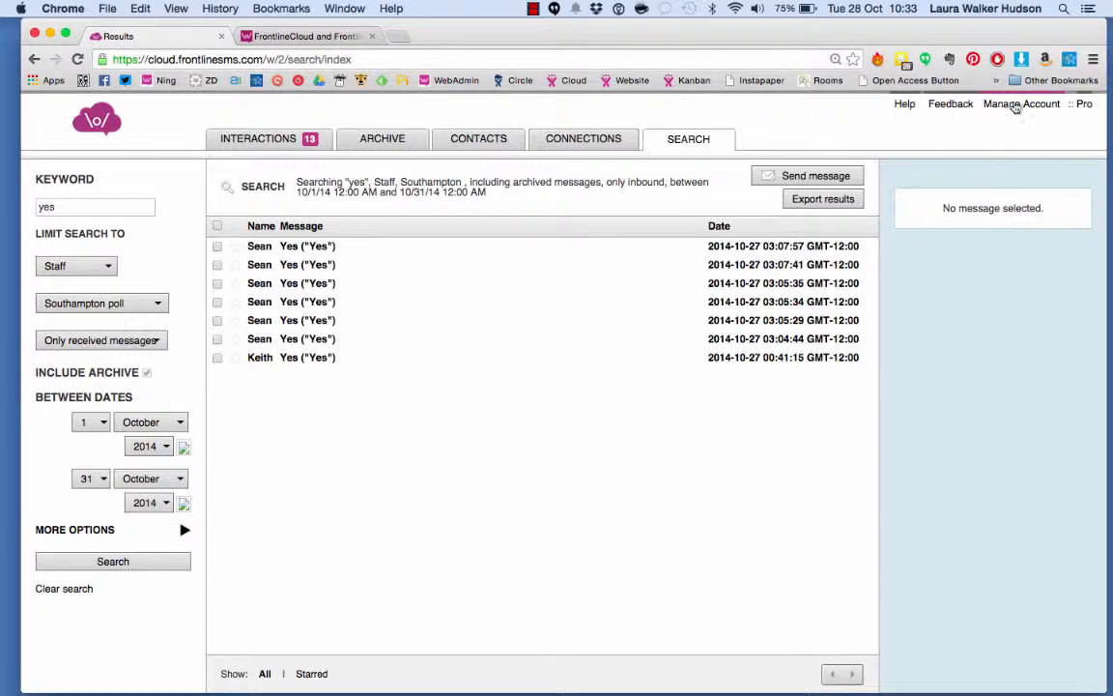
# Open the account's Edit Profile page and scroll through its email, password, timezone and language settings
pyautogui.click(1014, 107)
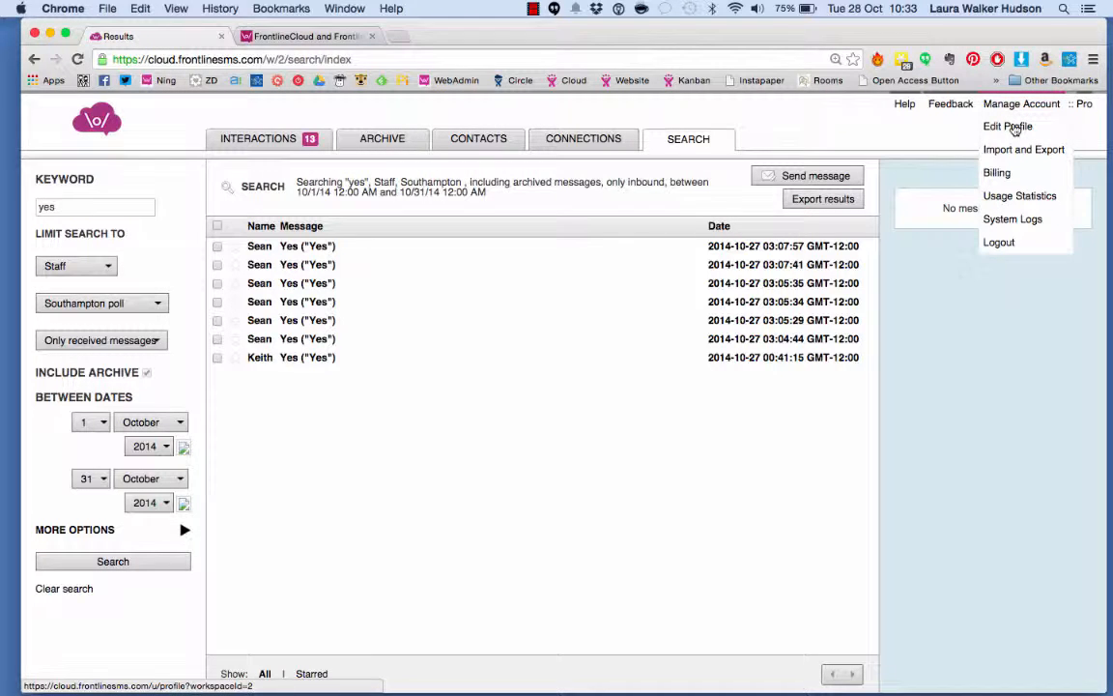
pyautogui.click(1015, 130)
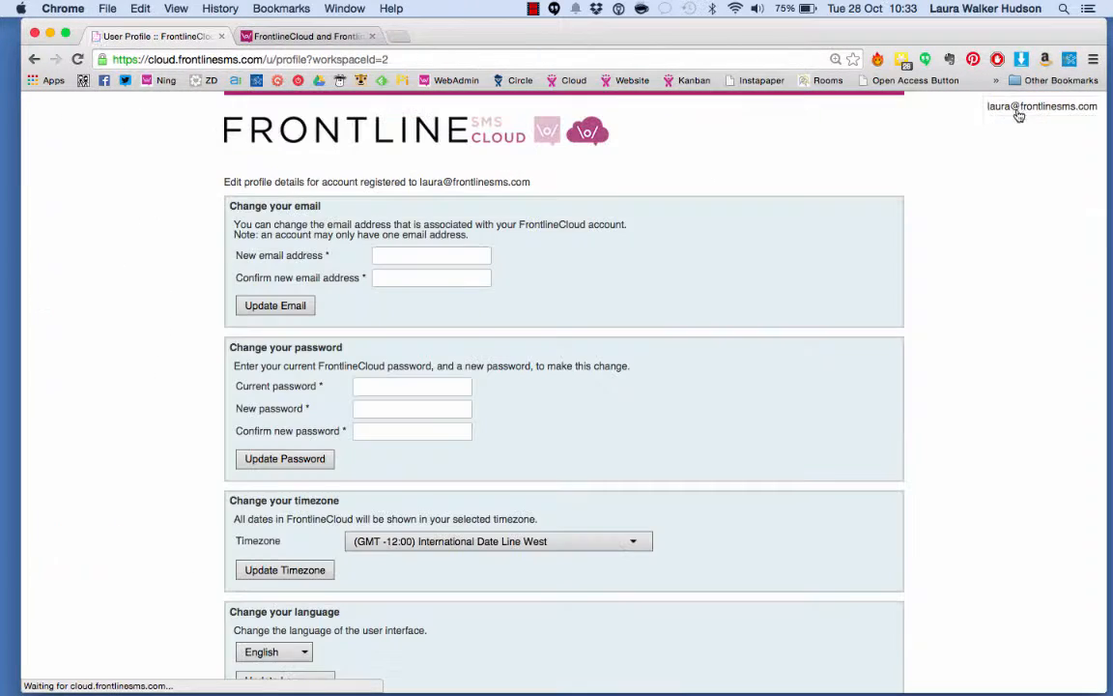
pyautogui.scroll(-3, 761, 271)
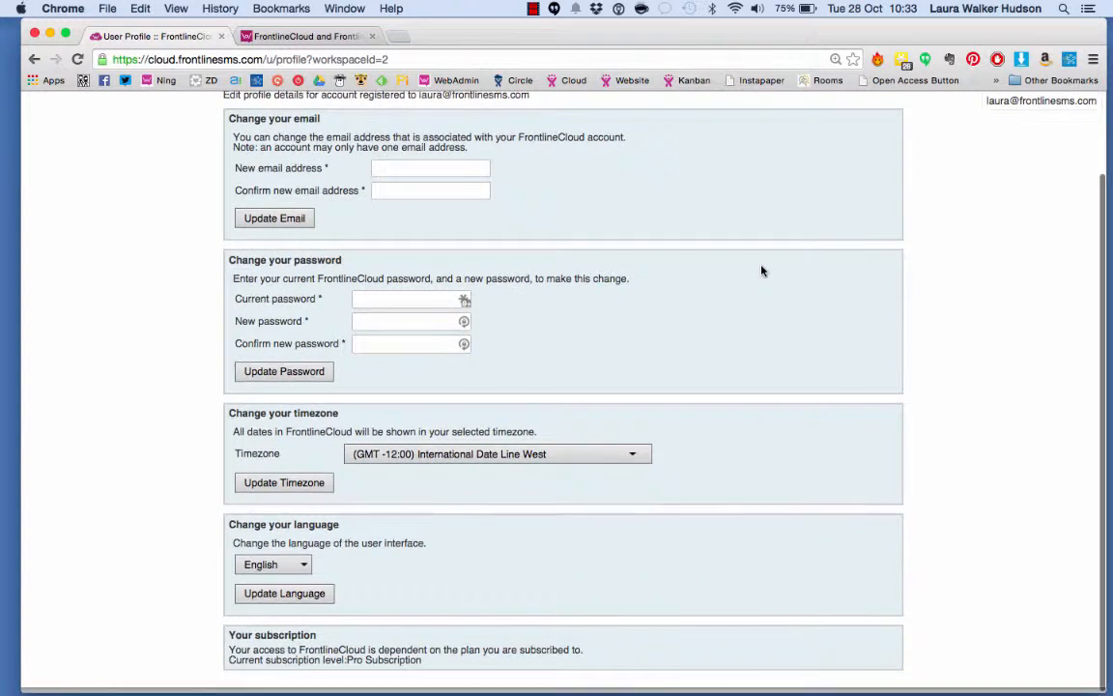
pyautogui.scroll(3, 762, 271)
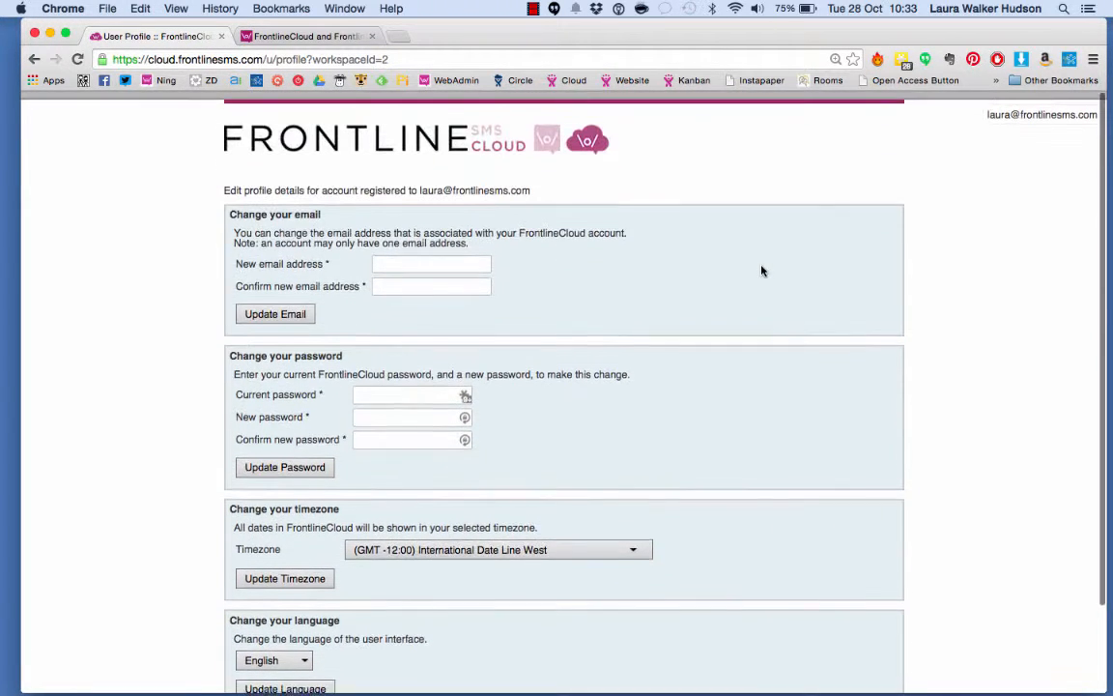
# Browse the account settings pages for Import and Export, Billing, Usage Statistics and System Logs
pyautogui.moveTo(1028, 106)
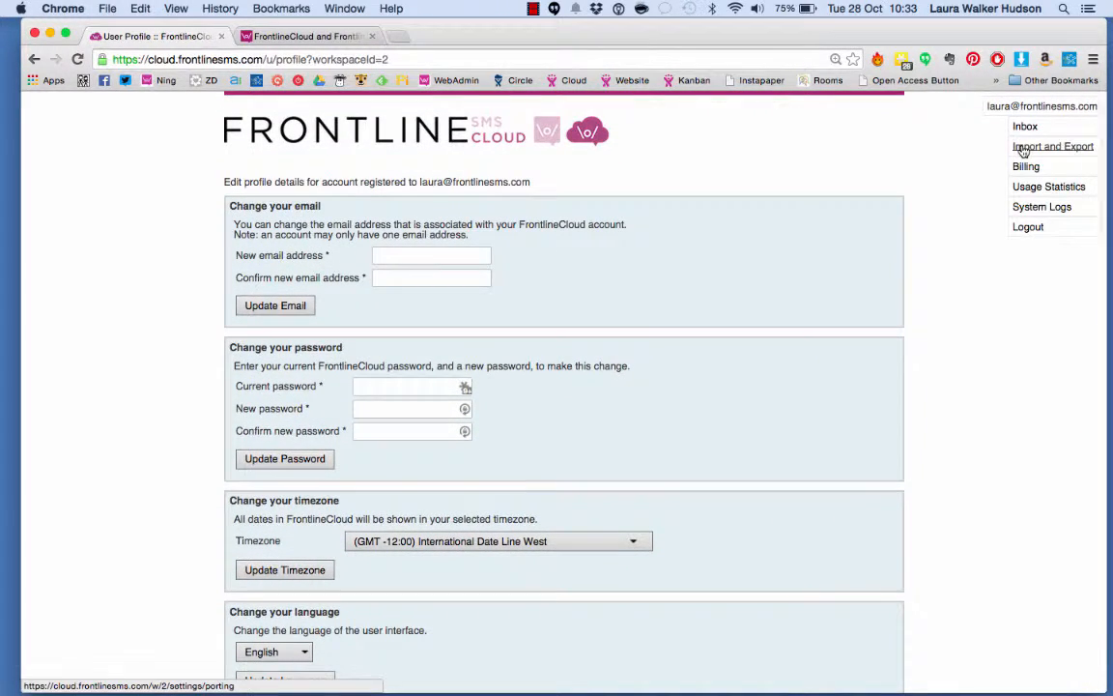
pyautogui.click(1022, 149)
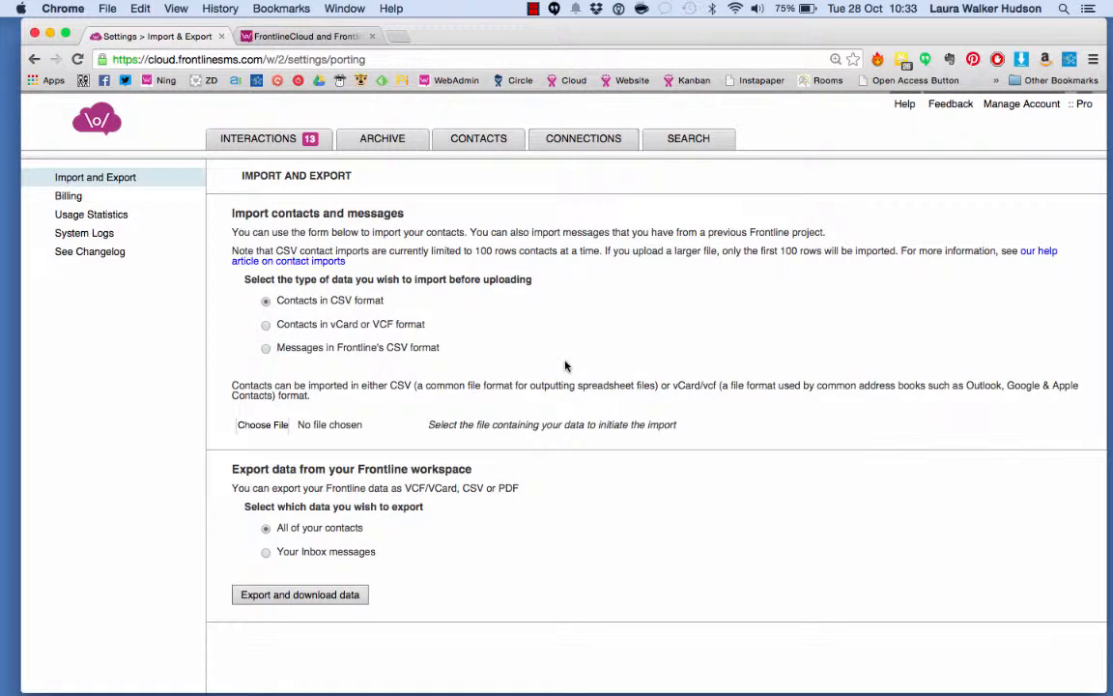
pyautogui.click(72, 198)
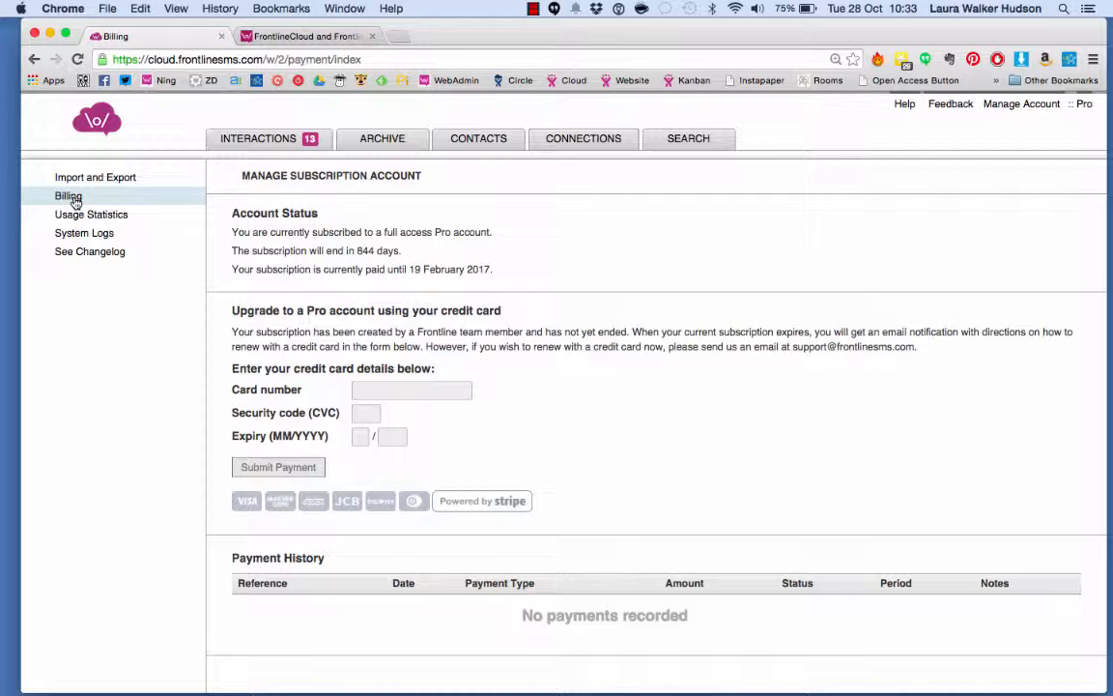
pyautogui.click(75, 216)
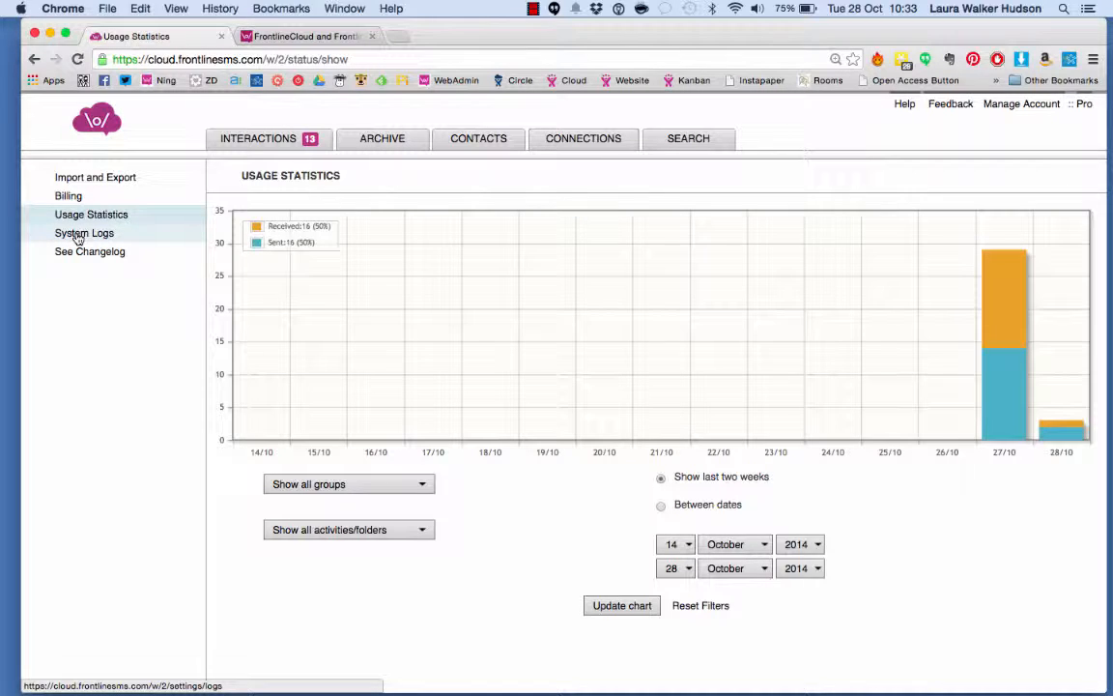
pyautogui.click(77, 237)
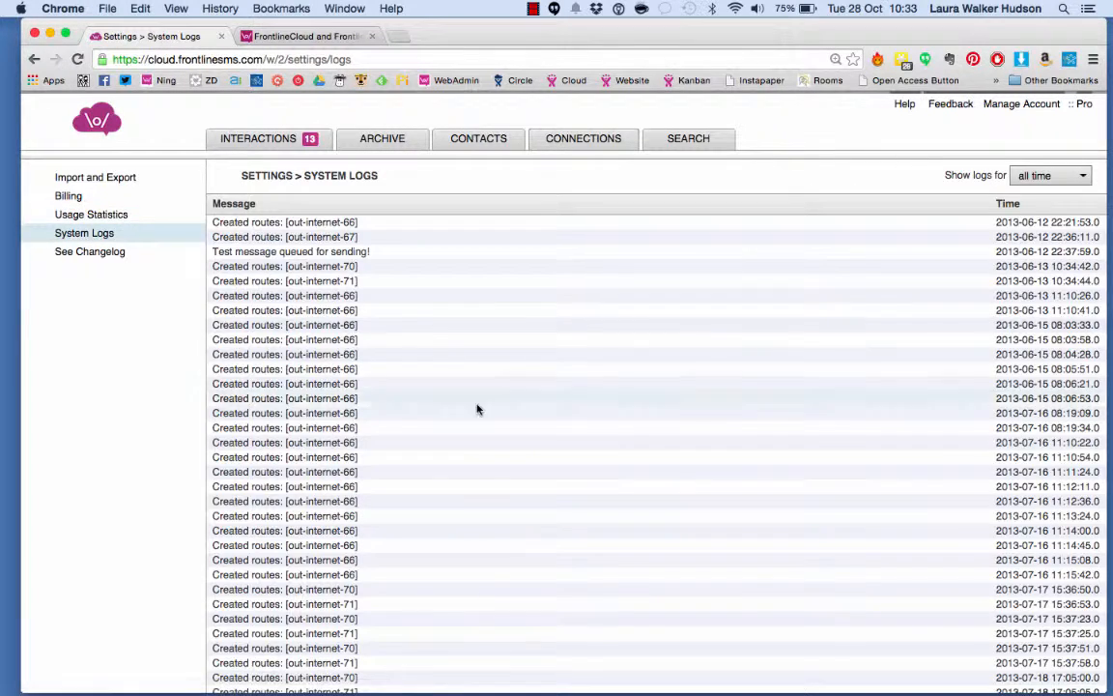
# Scroll through the system logs, then open the changelog and read through its update entries
pyautogui.scroll(-10, 502, 459)
pyautogui.scroll(10, 387, 386)
pyautogui.click(107, 253)
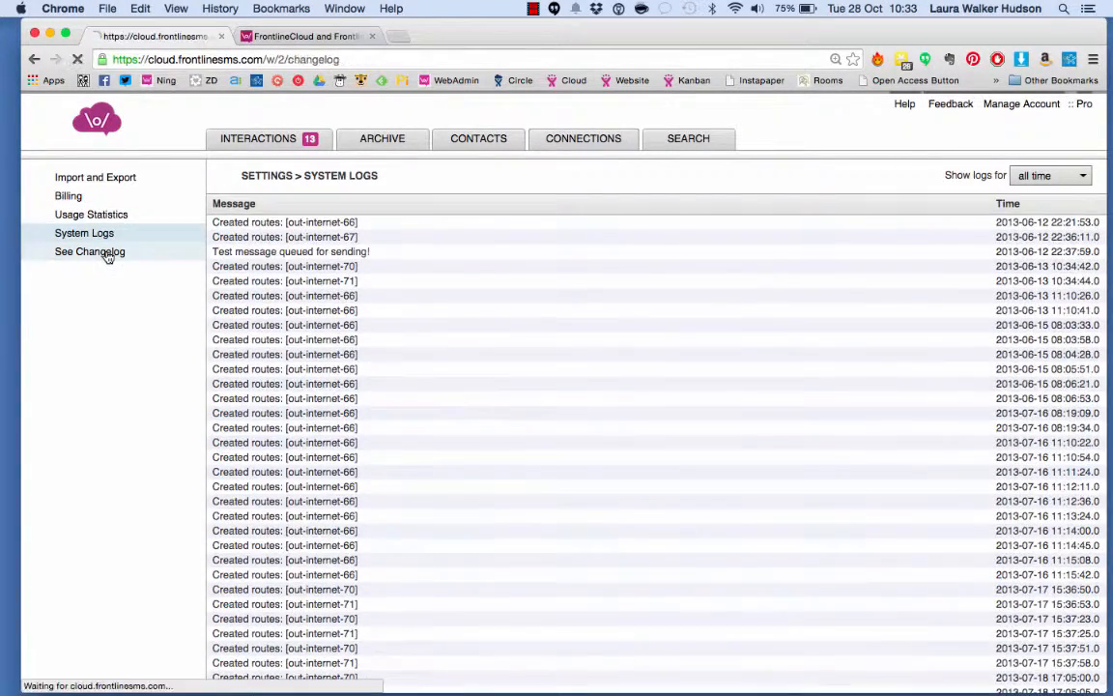
pyautogui.scroll(-5, 324, 386)
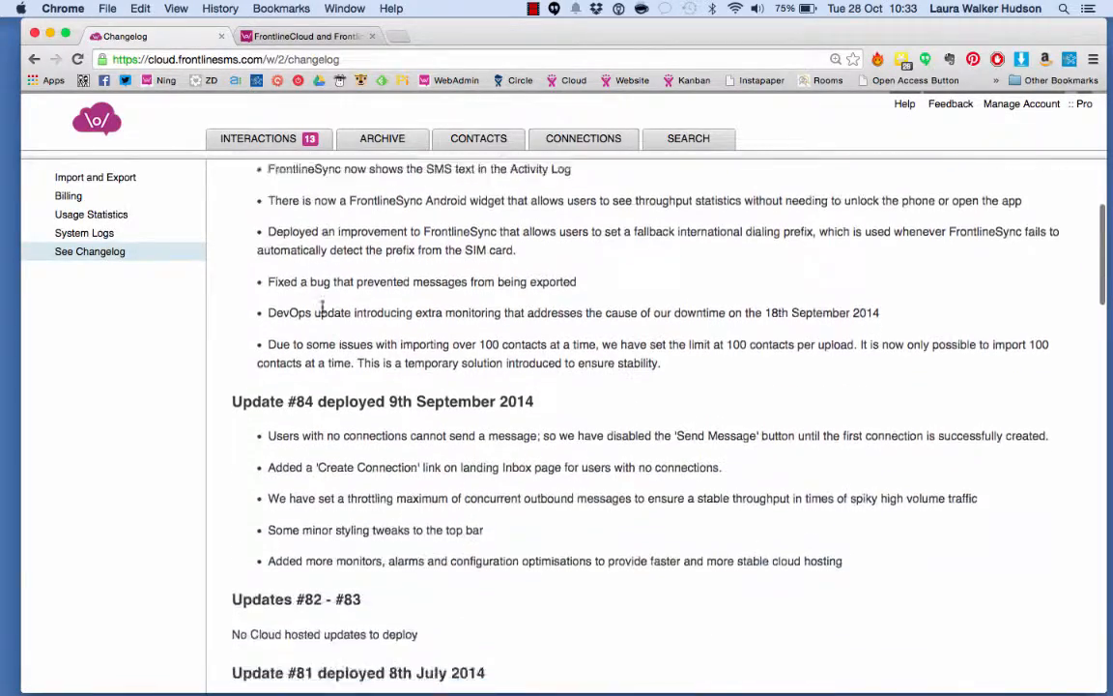
pyautogui.scroll(-3, 324, 311)
pyautogui.scroll(10, 323, 311)
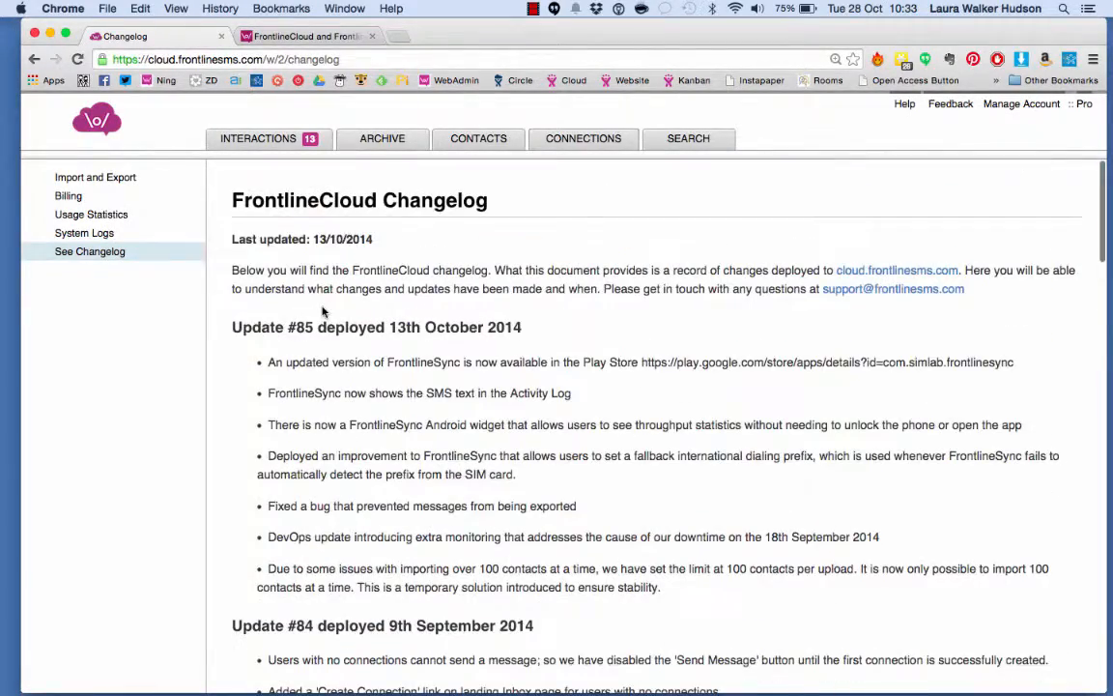
pyautogui.scroll(-15, 251, 442)
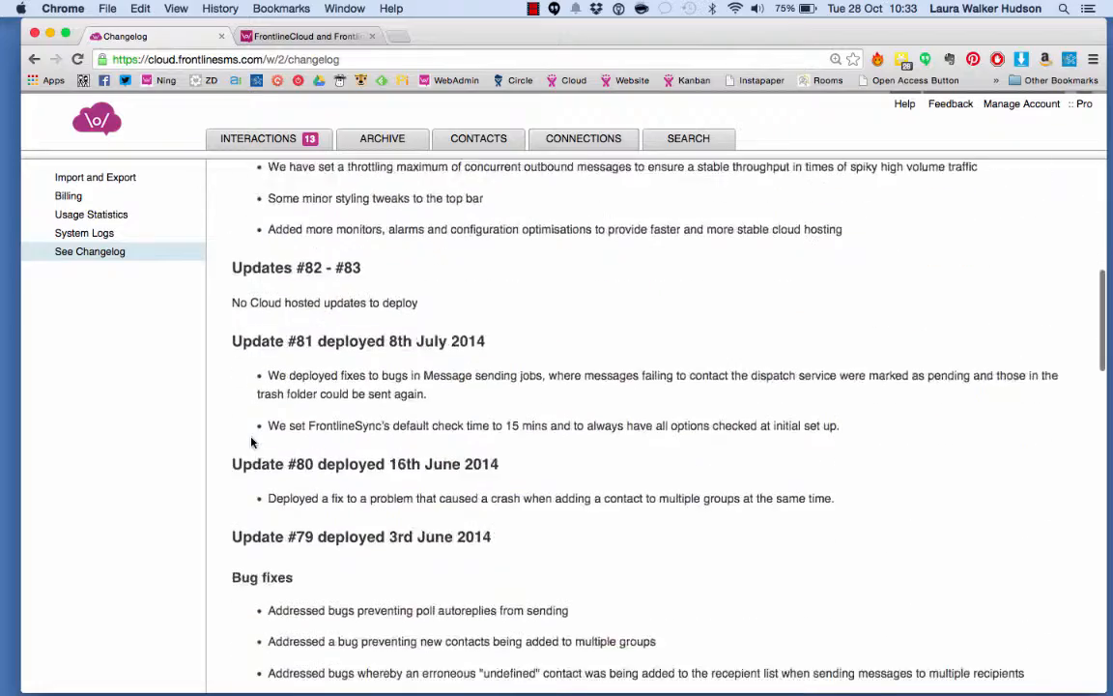
pyautogui.scroll(-15, 252, 441)
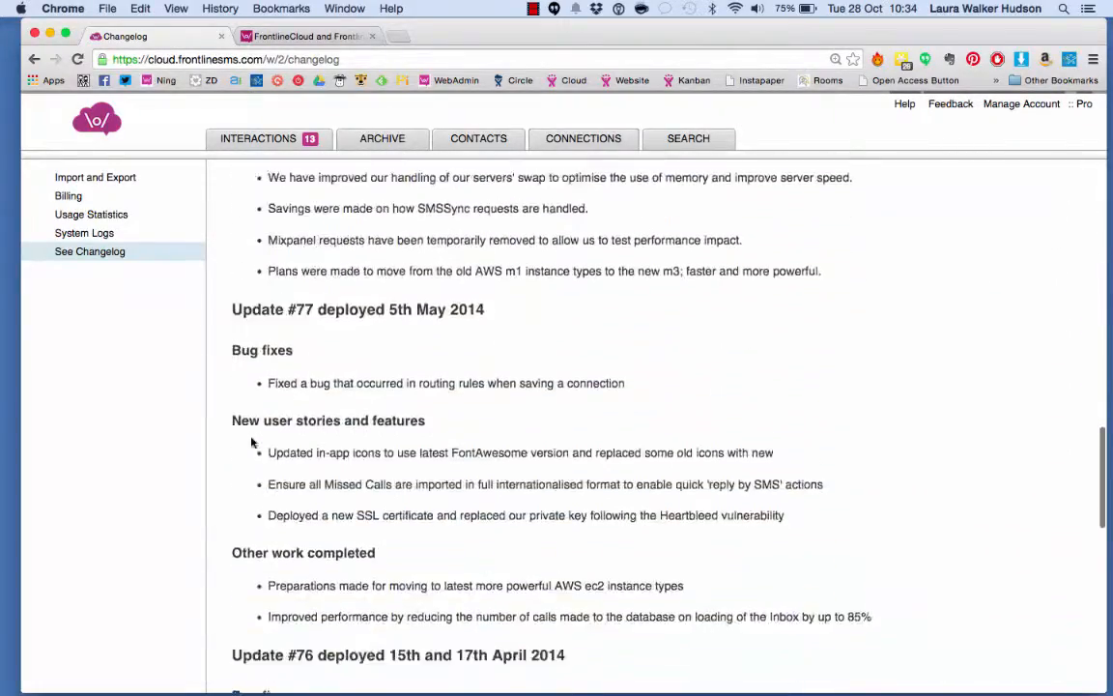
pyautogui.scroll(-3, 271, 442)
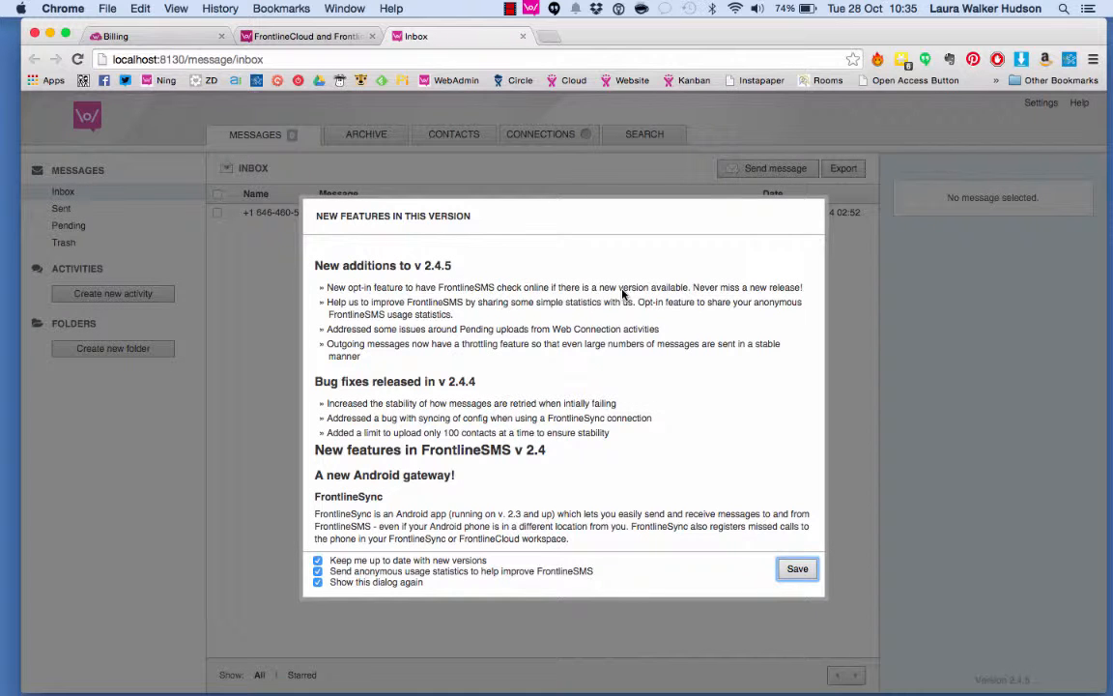
# Switch to the local FrontlineSMS app, save the new-features dialog, and open its General settings page
pyautogui.click(800, 569)
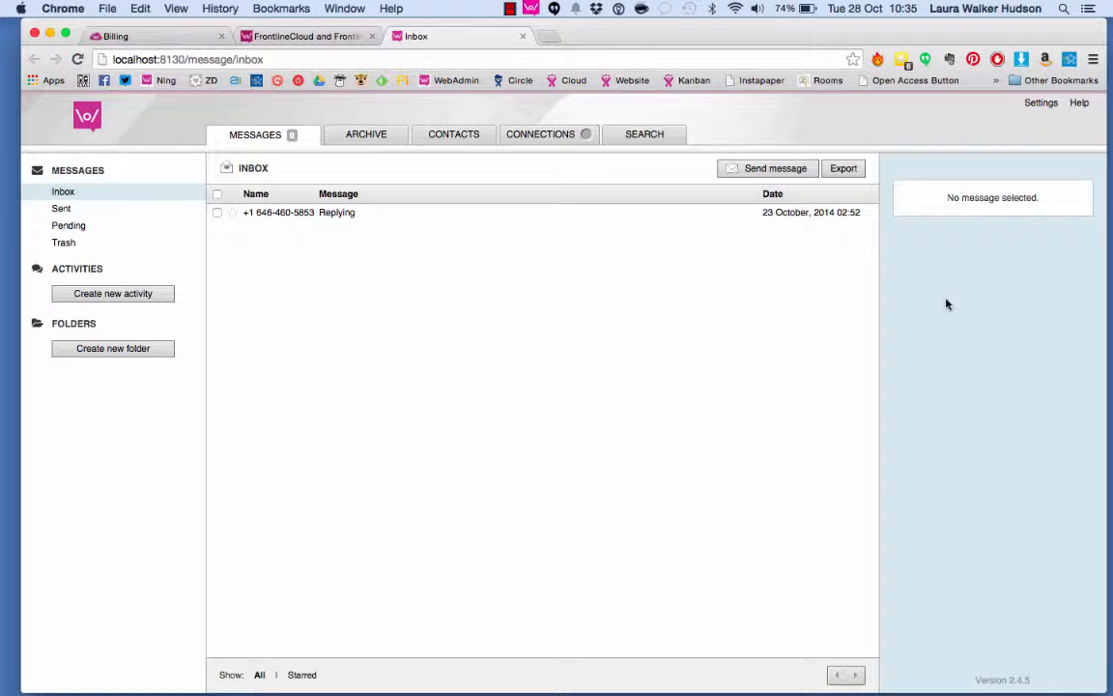
pyautogui.click(1042, 104)
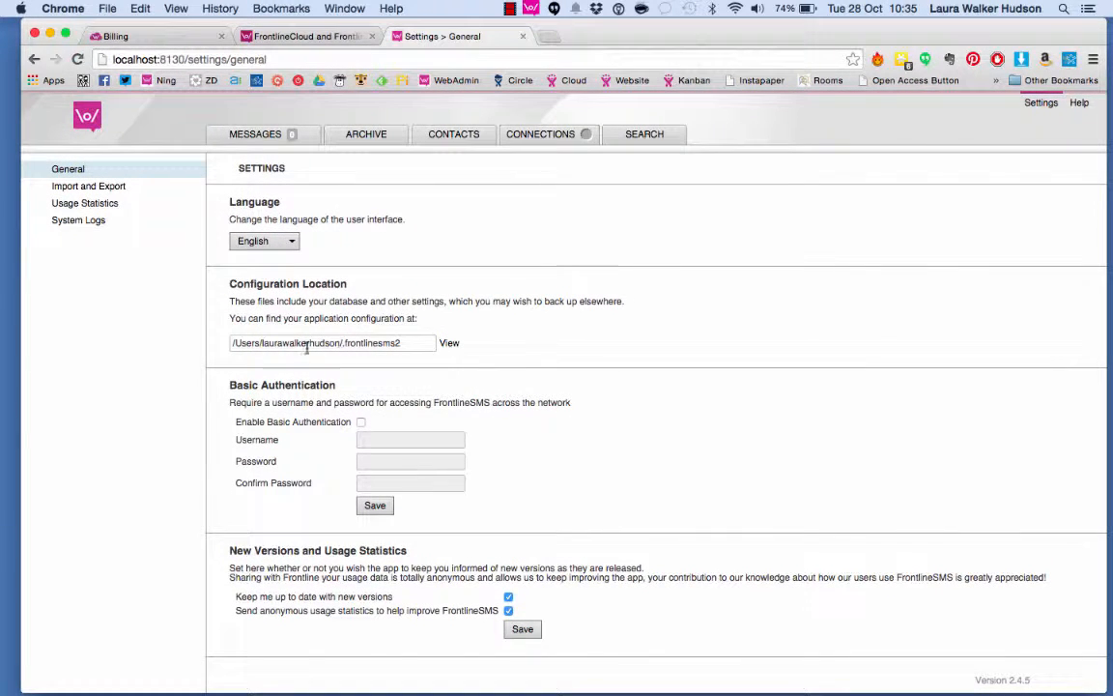
pyautogui.scroll(-1, 390, 356)
# Browse FrontlineSMS's Import and Export, Usage Statistics and System Logs settings, and return to the message inbox
pyautogui.click(88, 187)
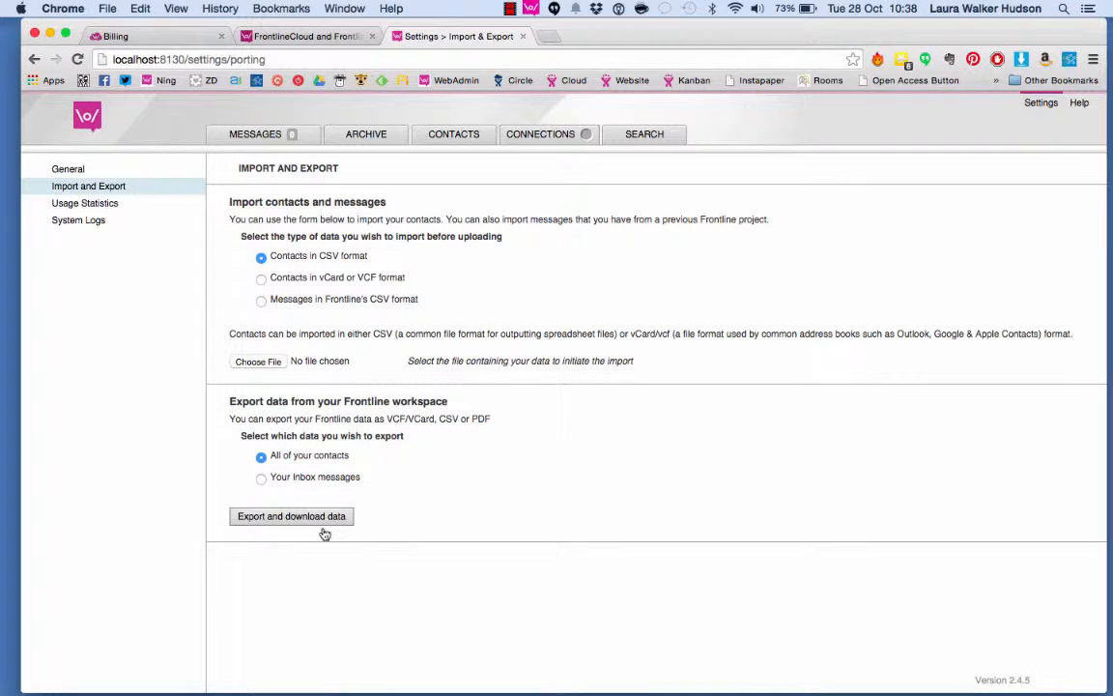
pyautogui.click(102, 207)
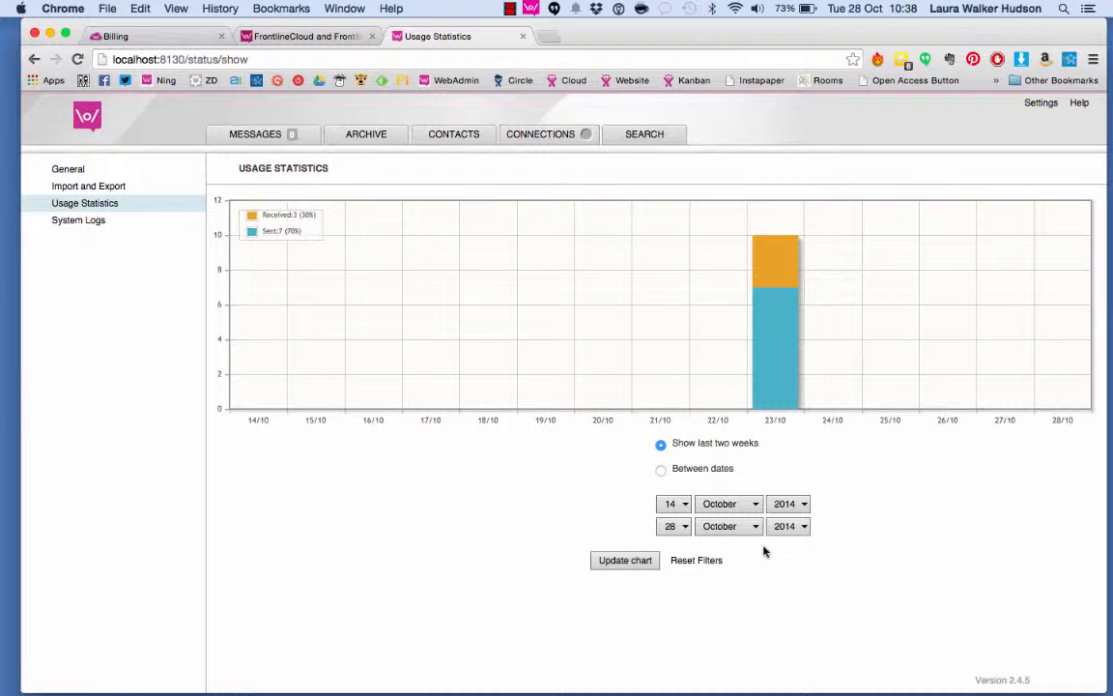
pyautogui.click(76, 222)
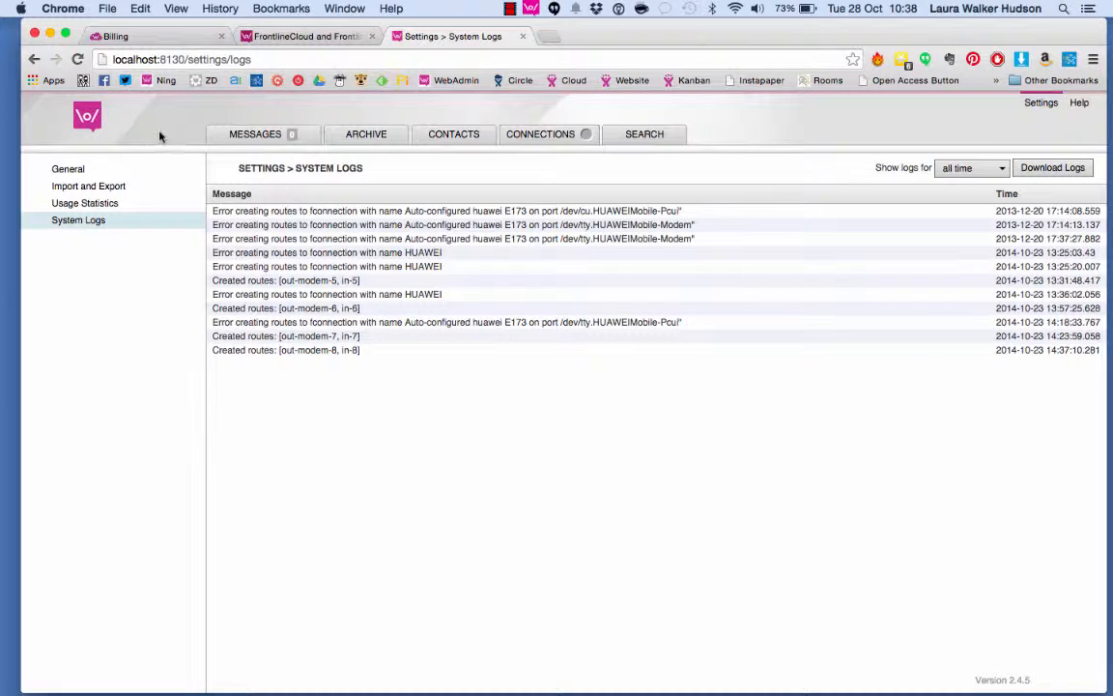
pyautogui.click(233, 138)
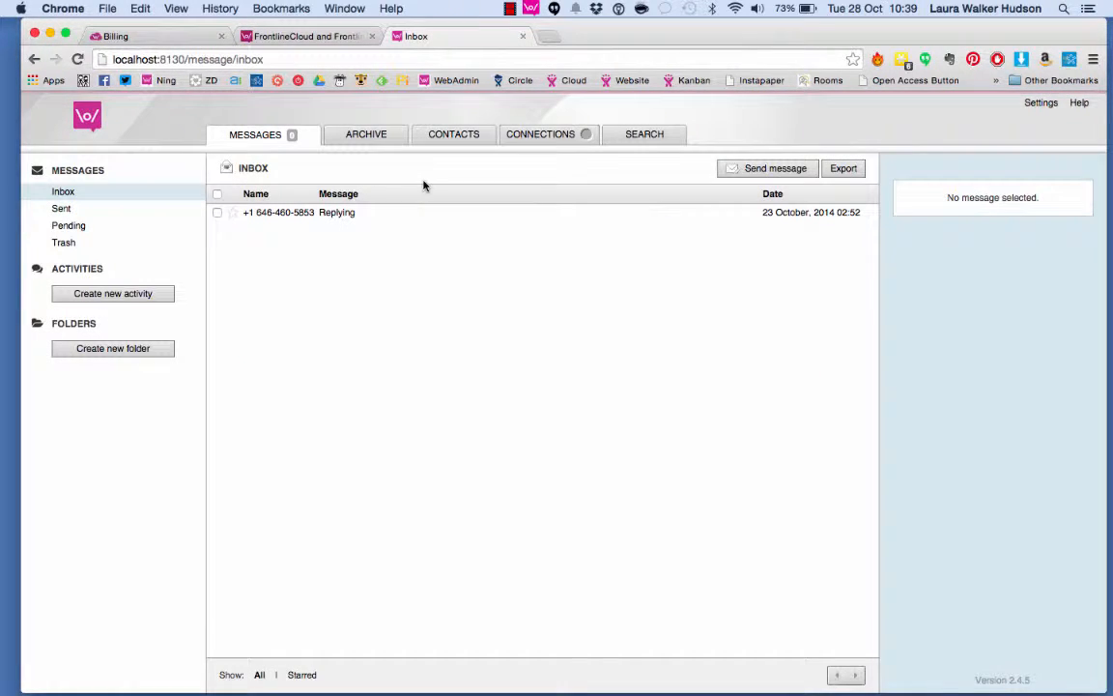